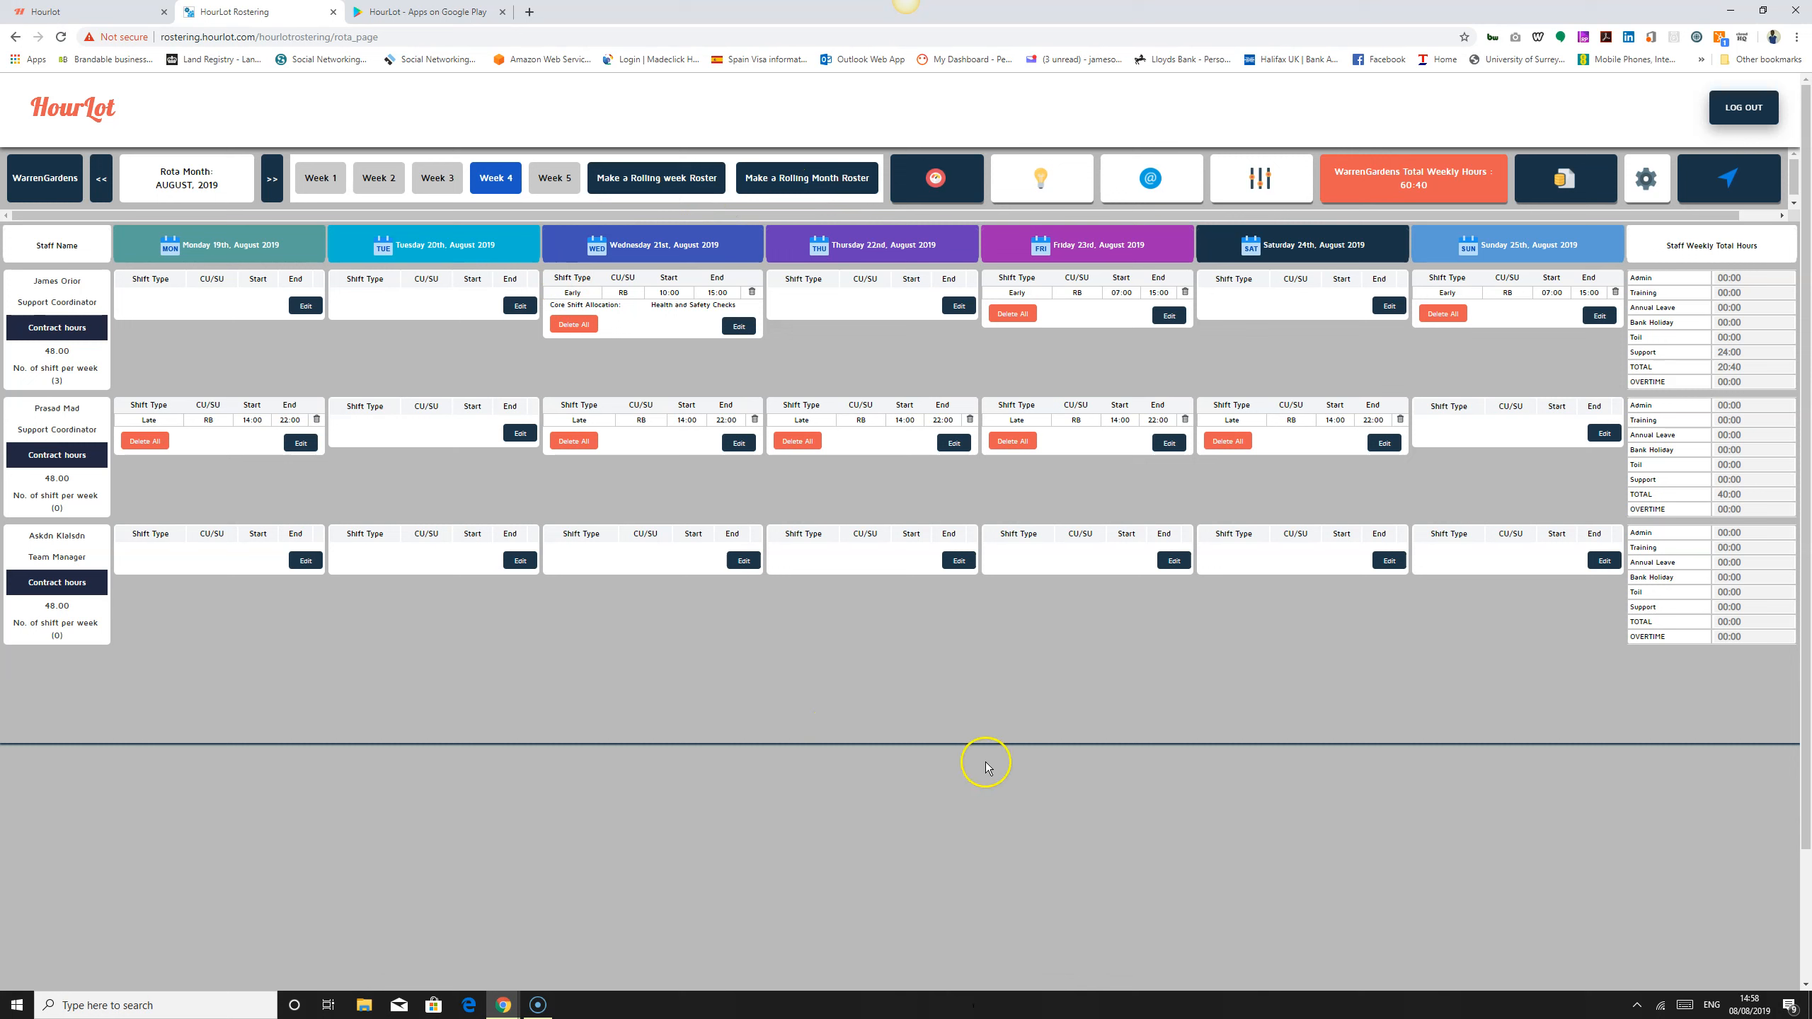
- Browse the rota to the neighbouring months and return to August 2019
left_click_drag(10, 178, 85, 227)
left_click(130, 191)
left_click(100, 191)
left_click(272, 184)
left_click(271, 186)
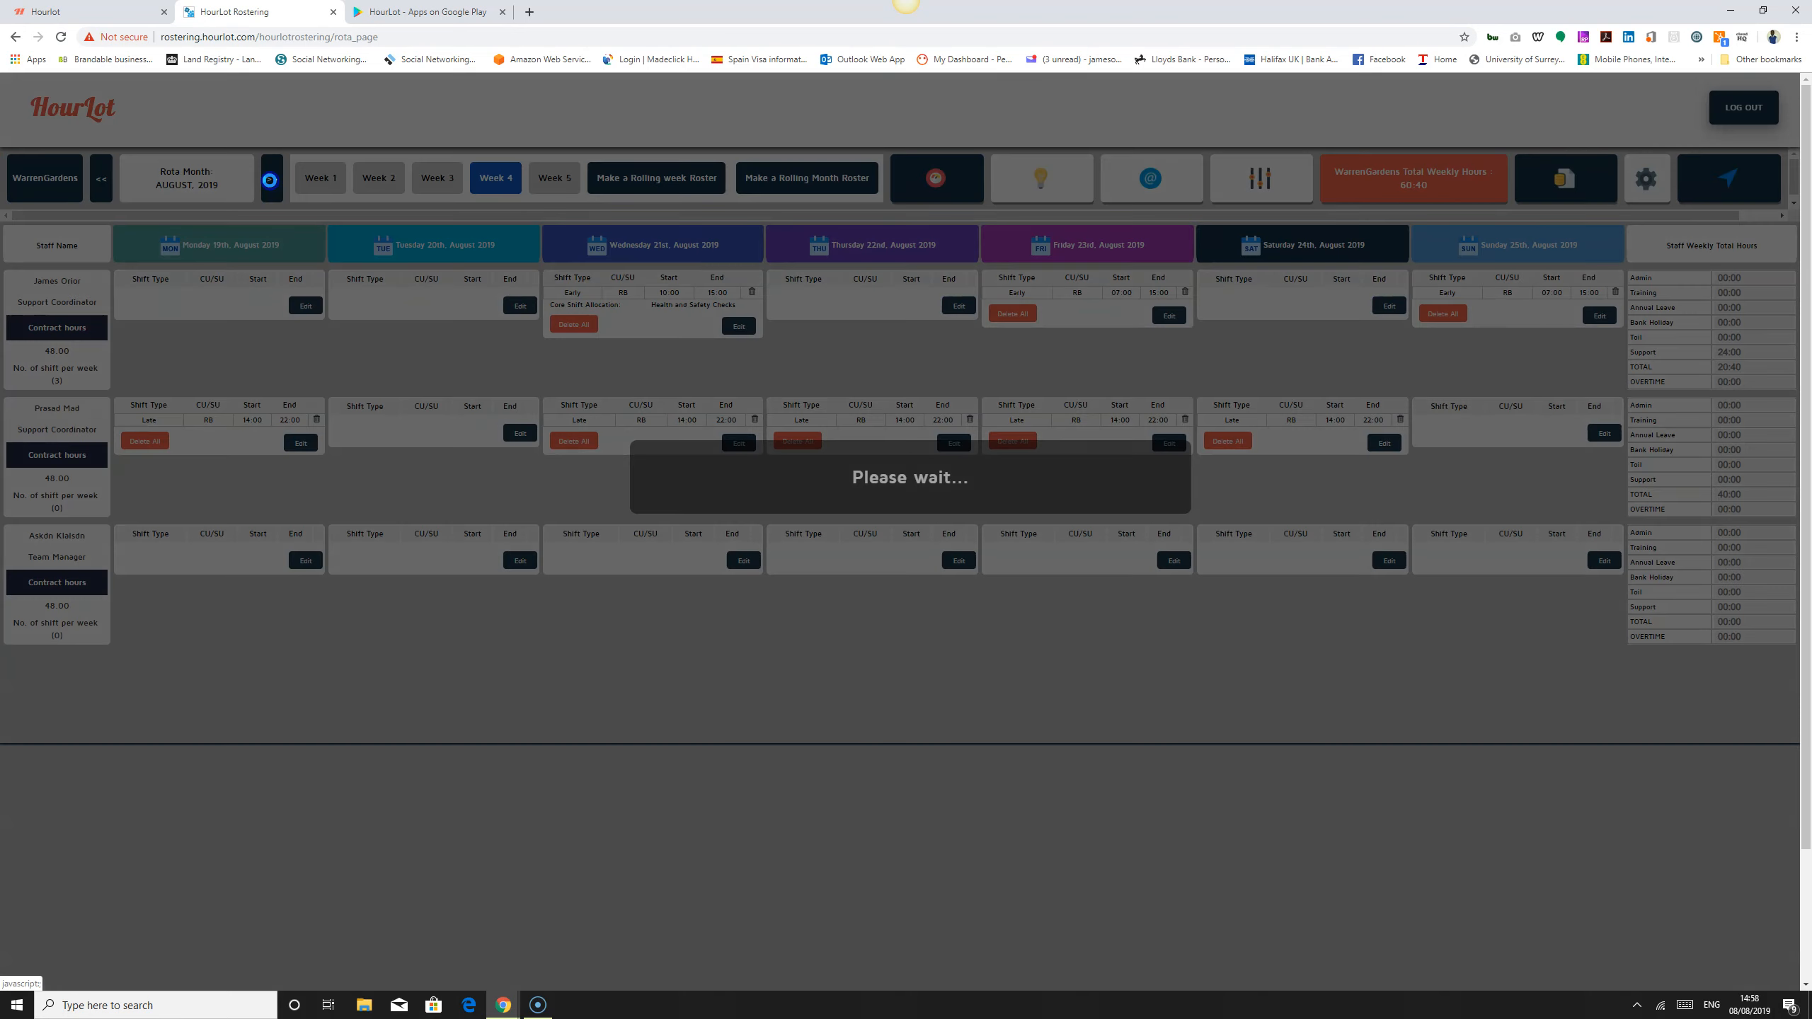
left_click(102, 187)
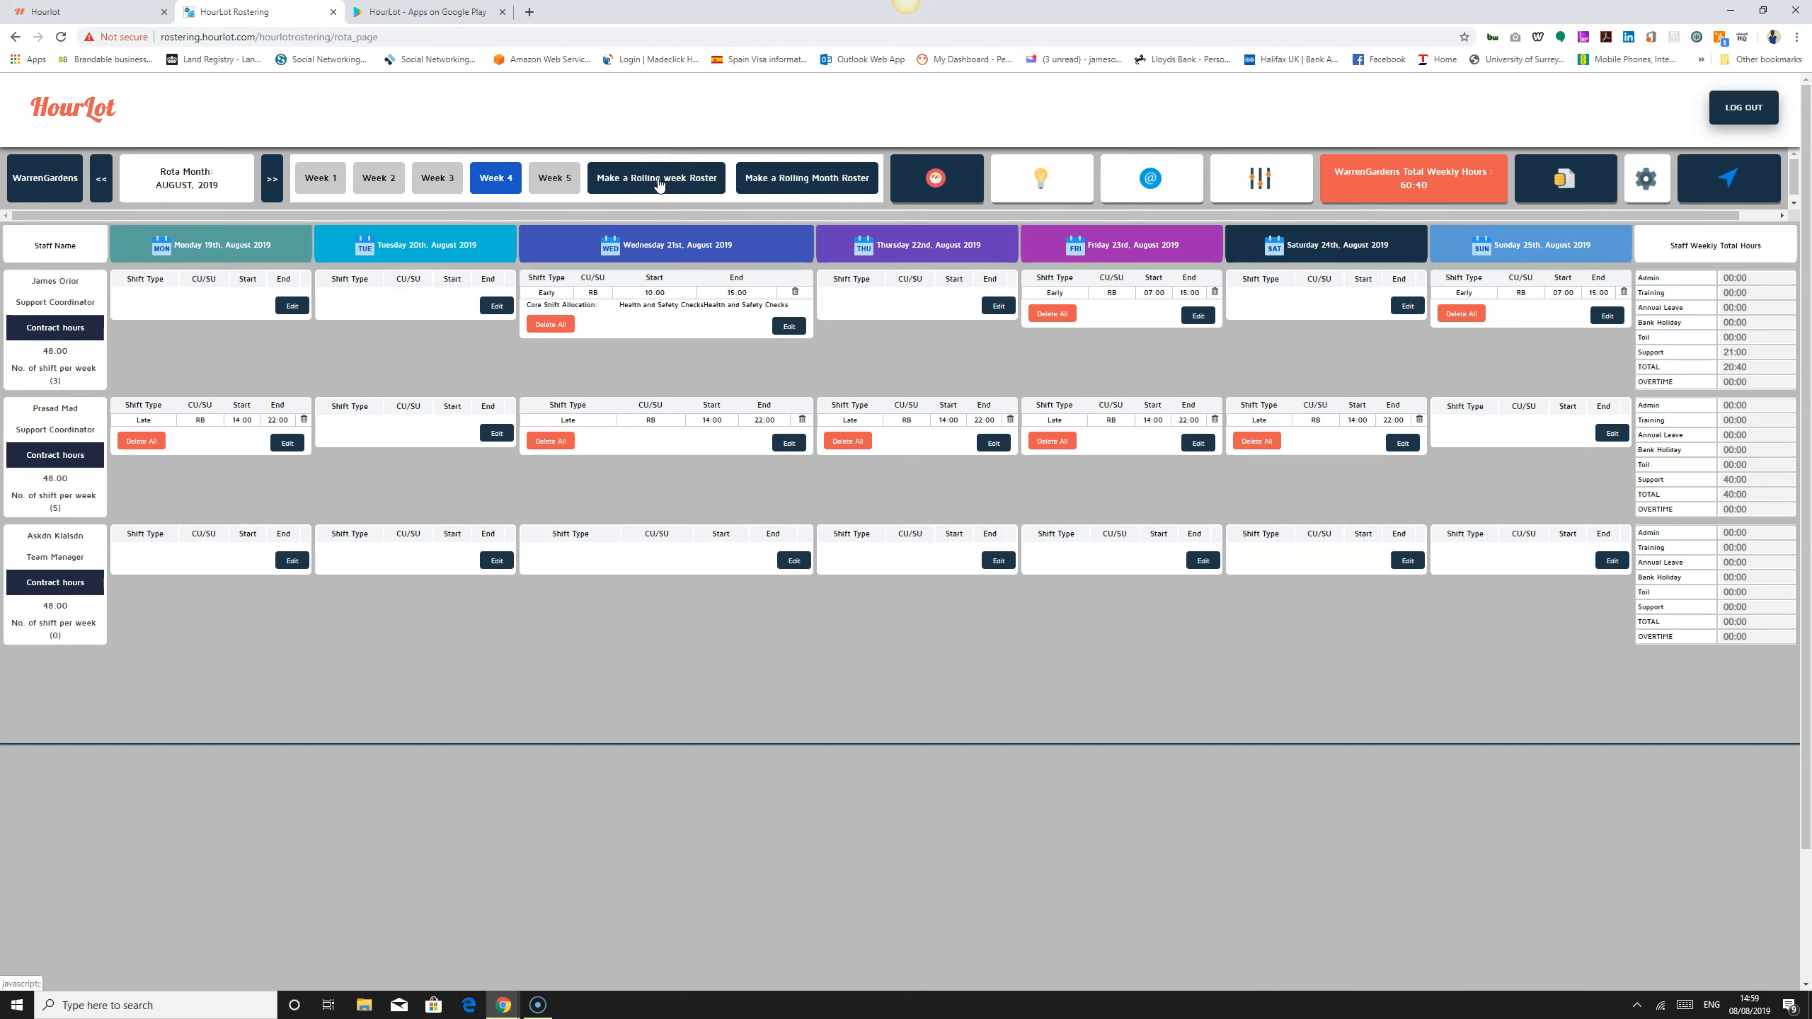
- Return to the WarrenGardens dashboard and open the department roster for November 2019
left_click(739, 345)
left_click(936, 180)
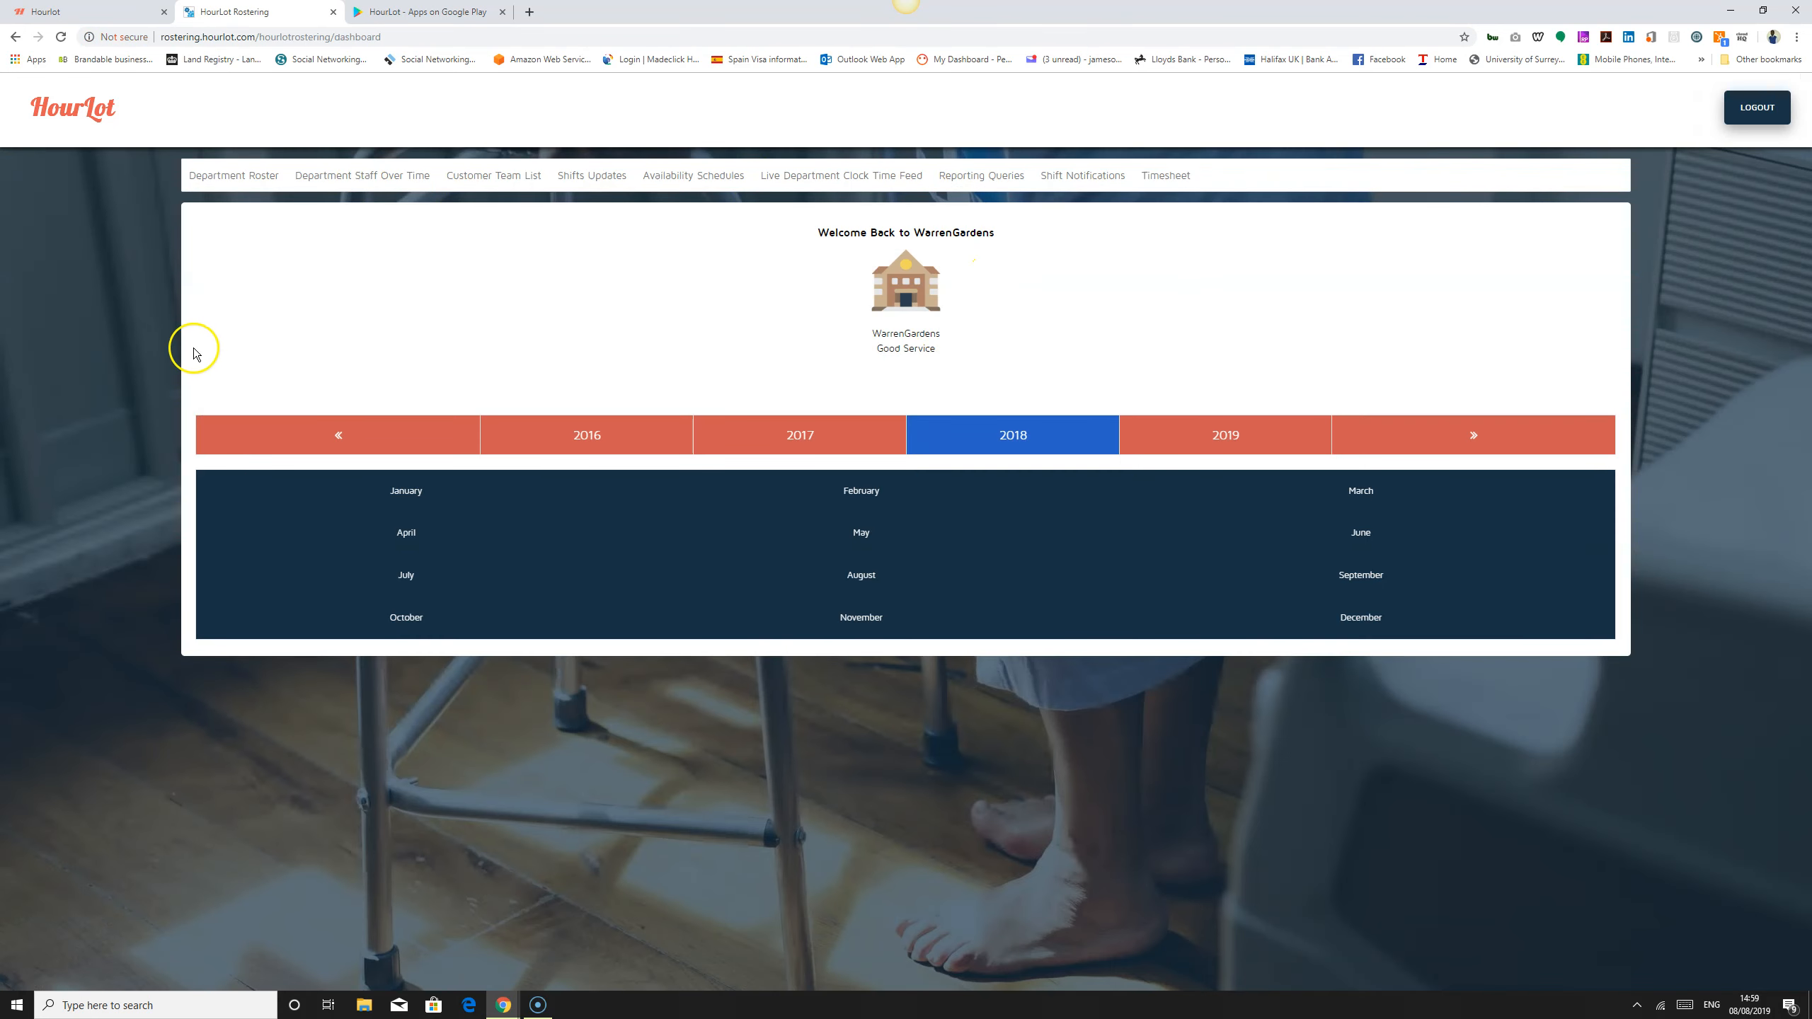
left_click(1186, 439)
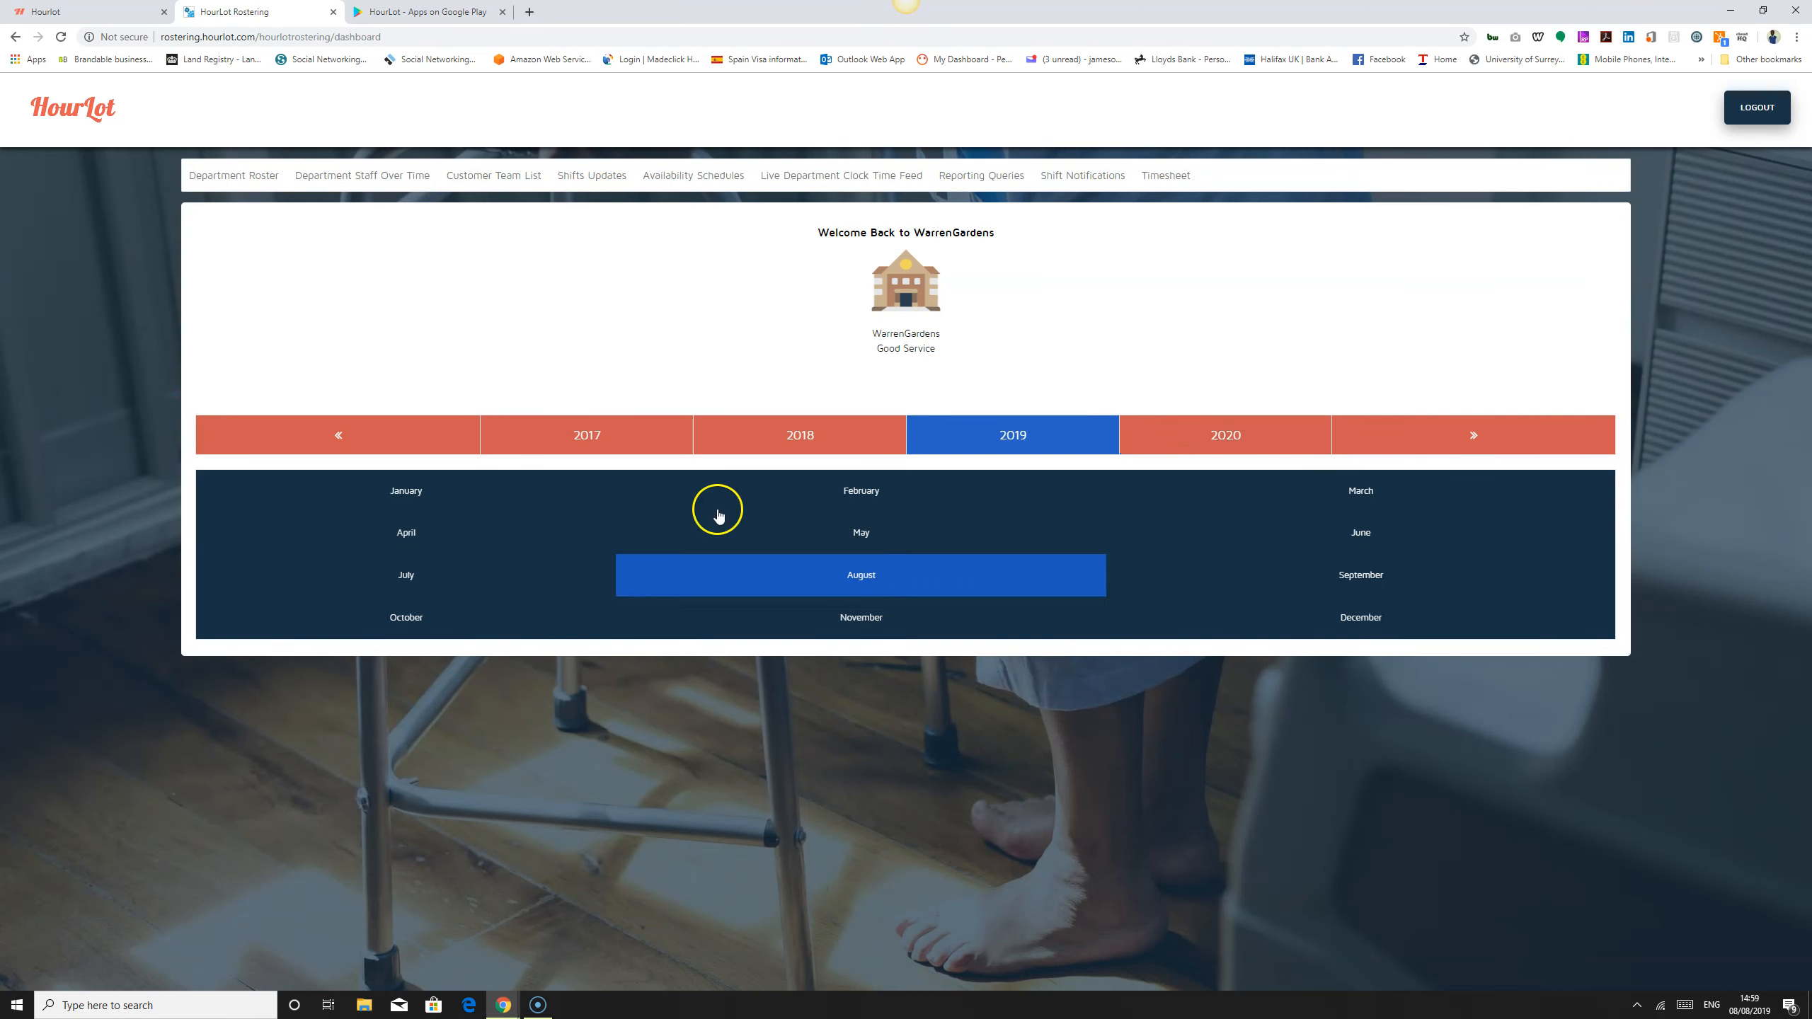
left_click(1259, 436)
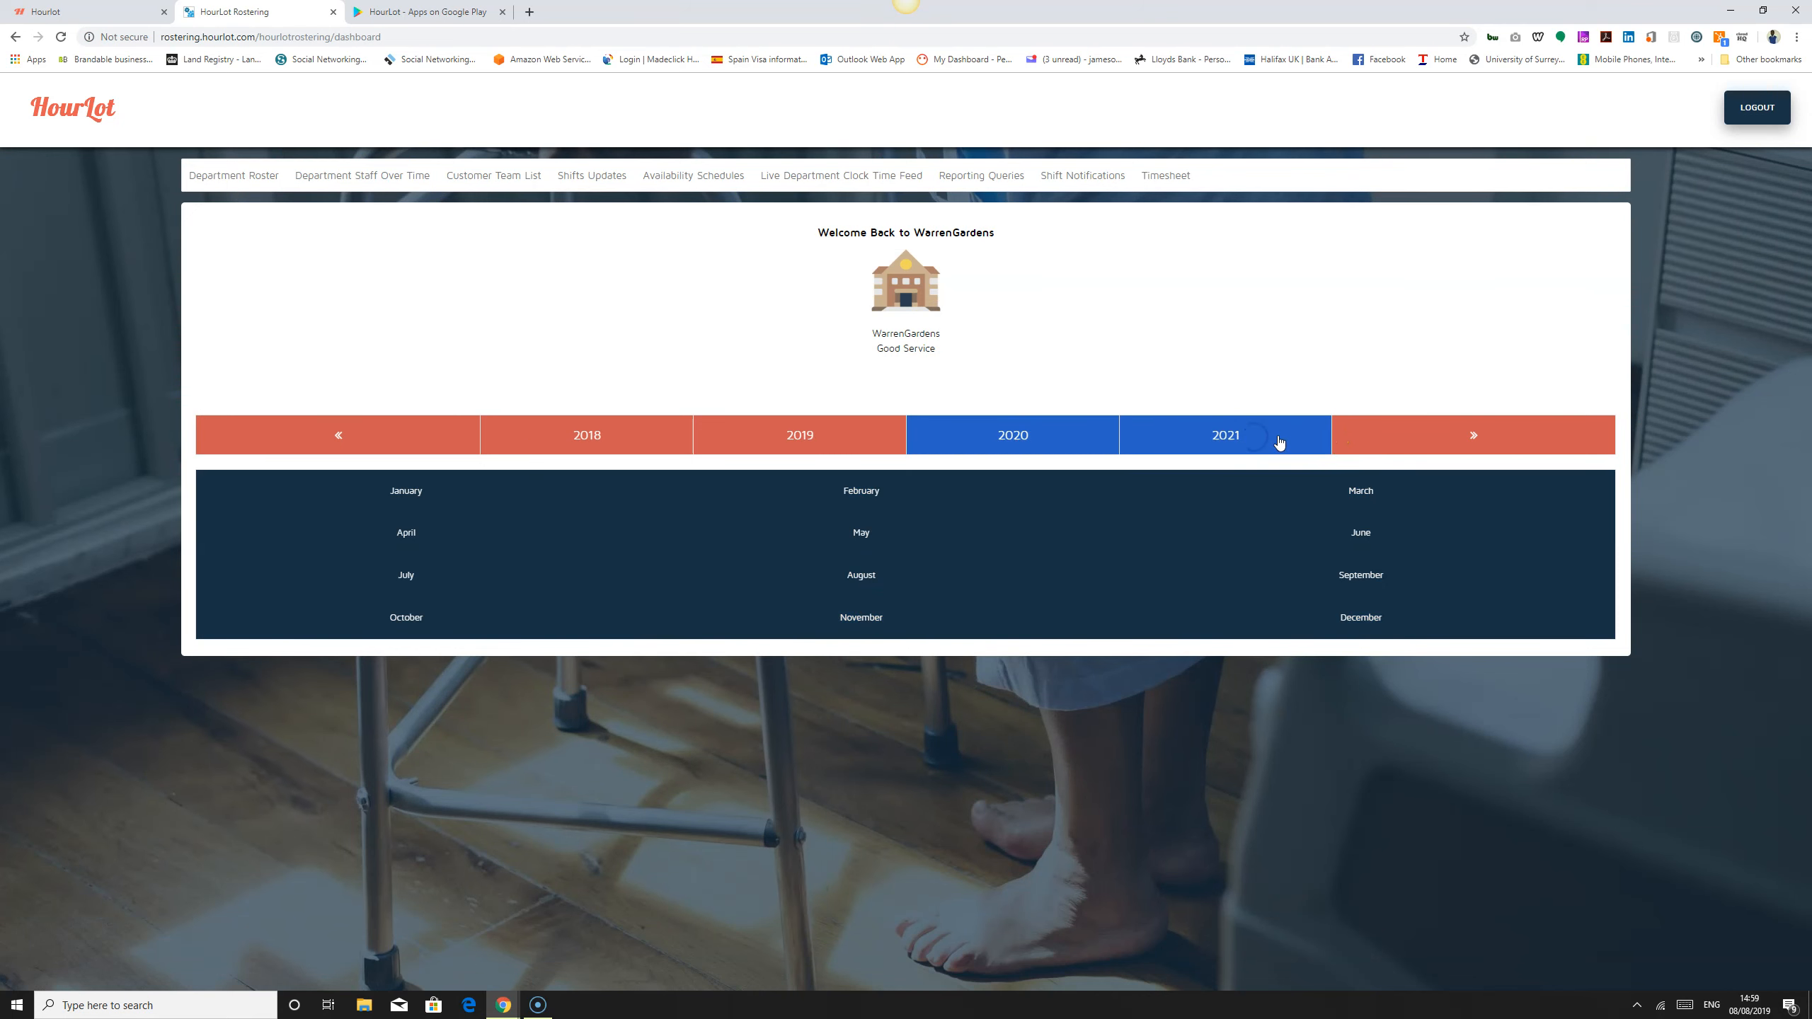
left_click(901, 435)
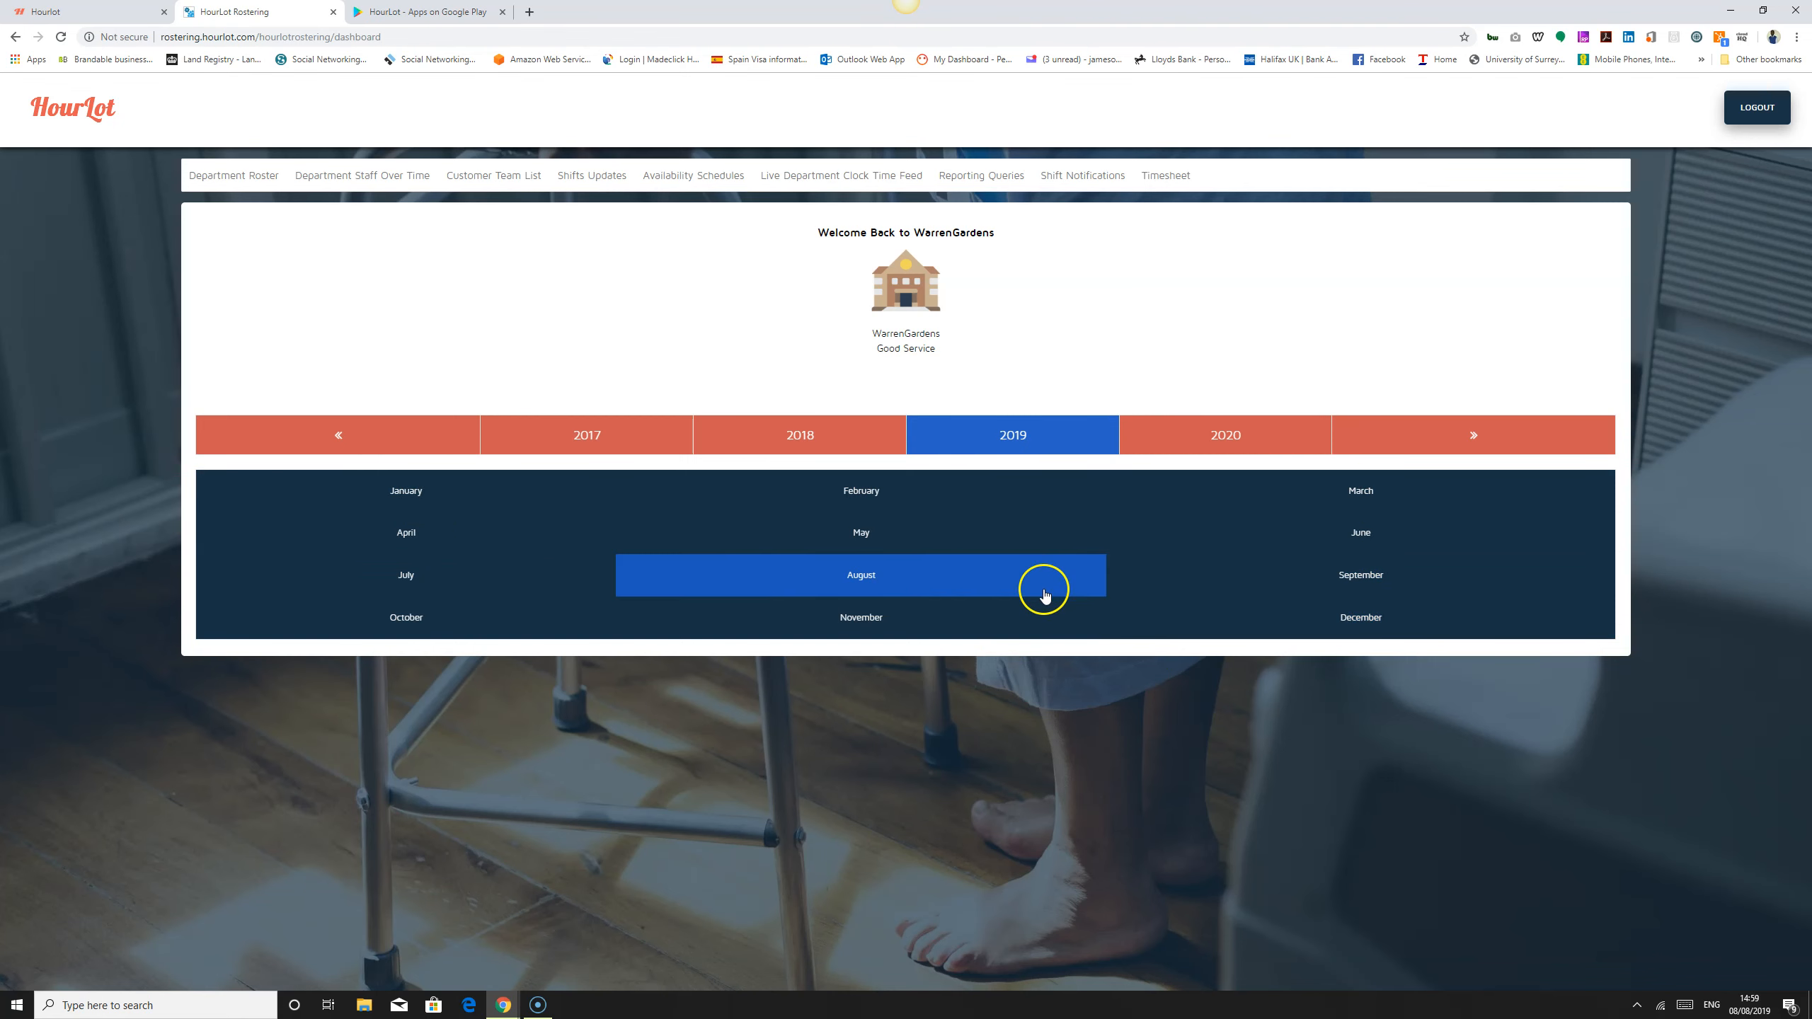
left_click(856, 616)
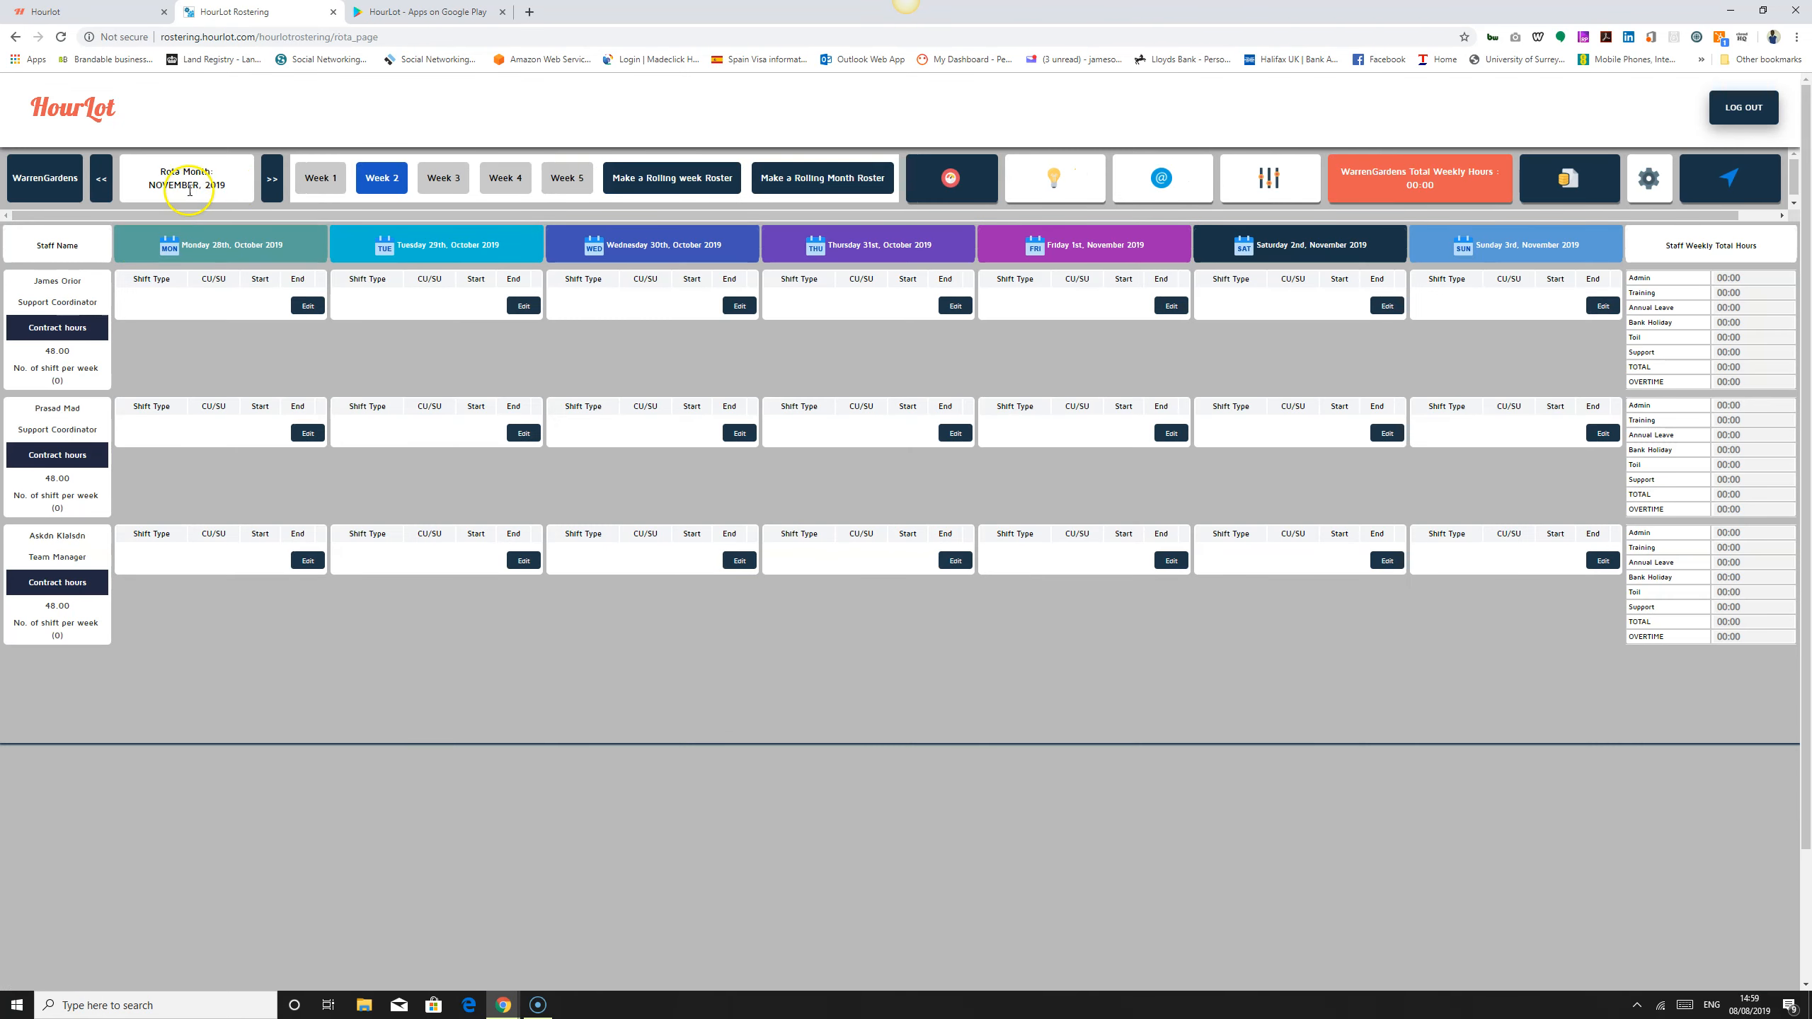
triple_click(230, 185)
- Review the suggestion form by choosing the Functionalities, Other Suggestions and Features types, and close it without sending
left_click(1055, 182)
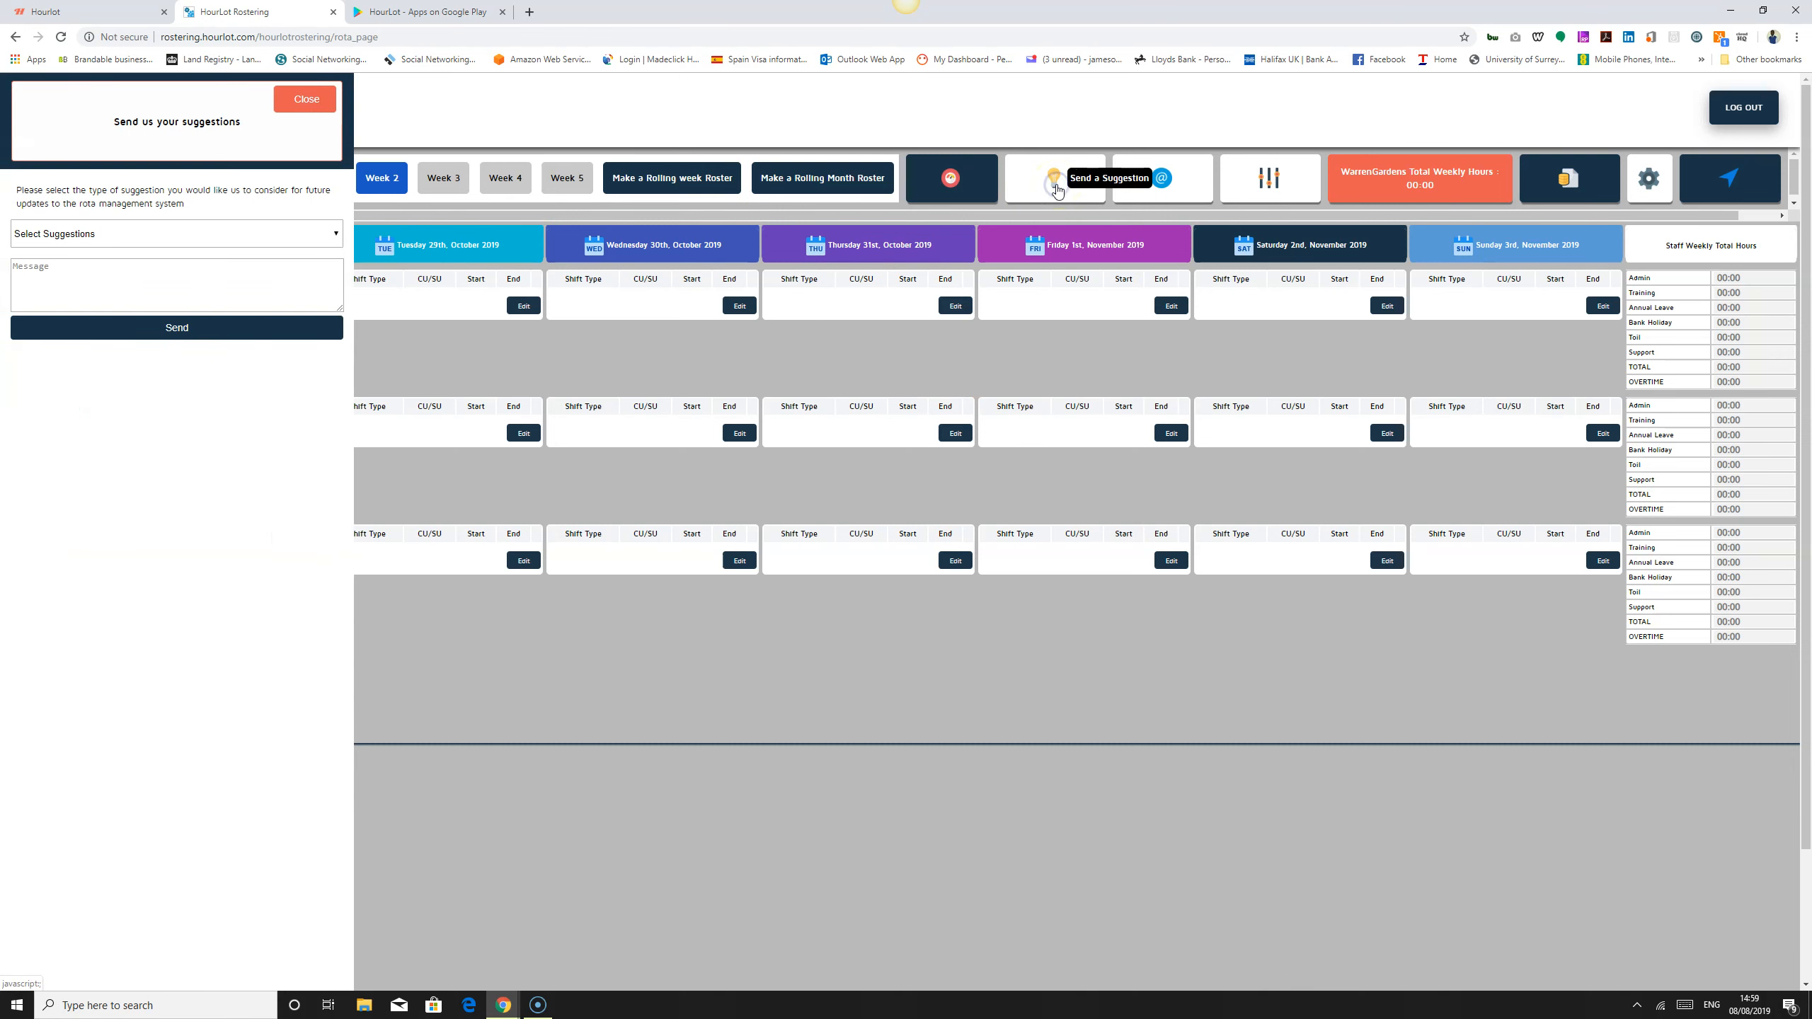
left_click(251, 233)
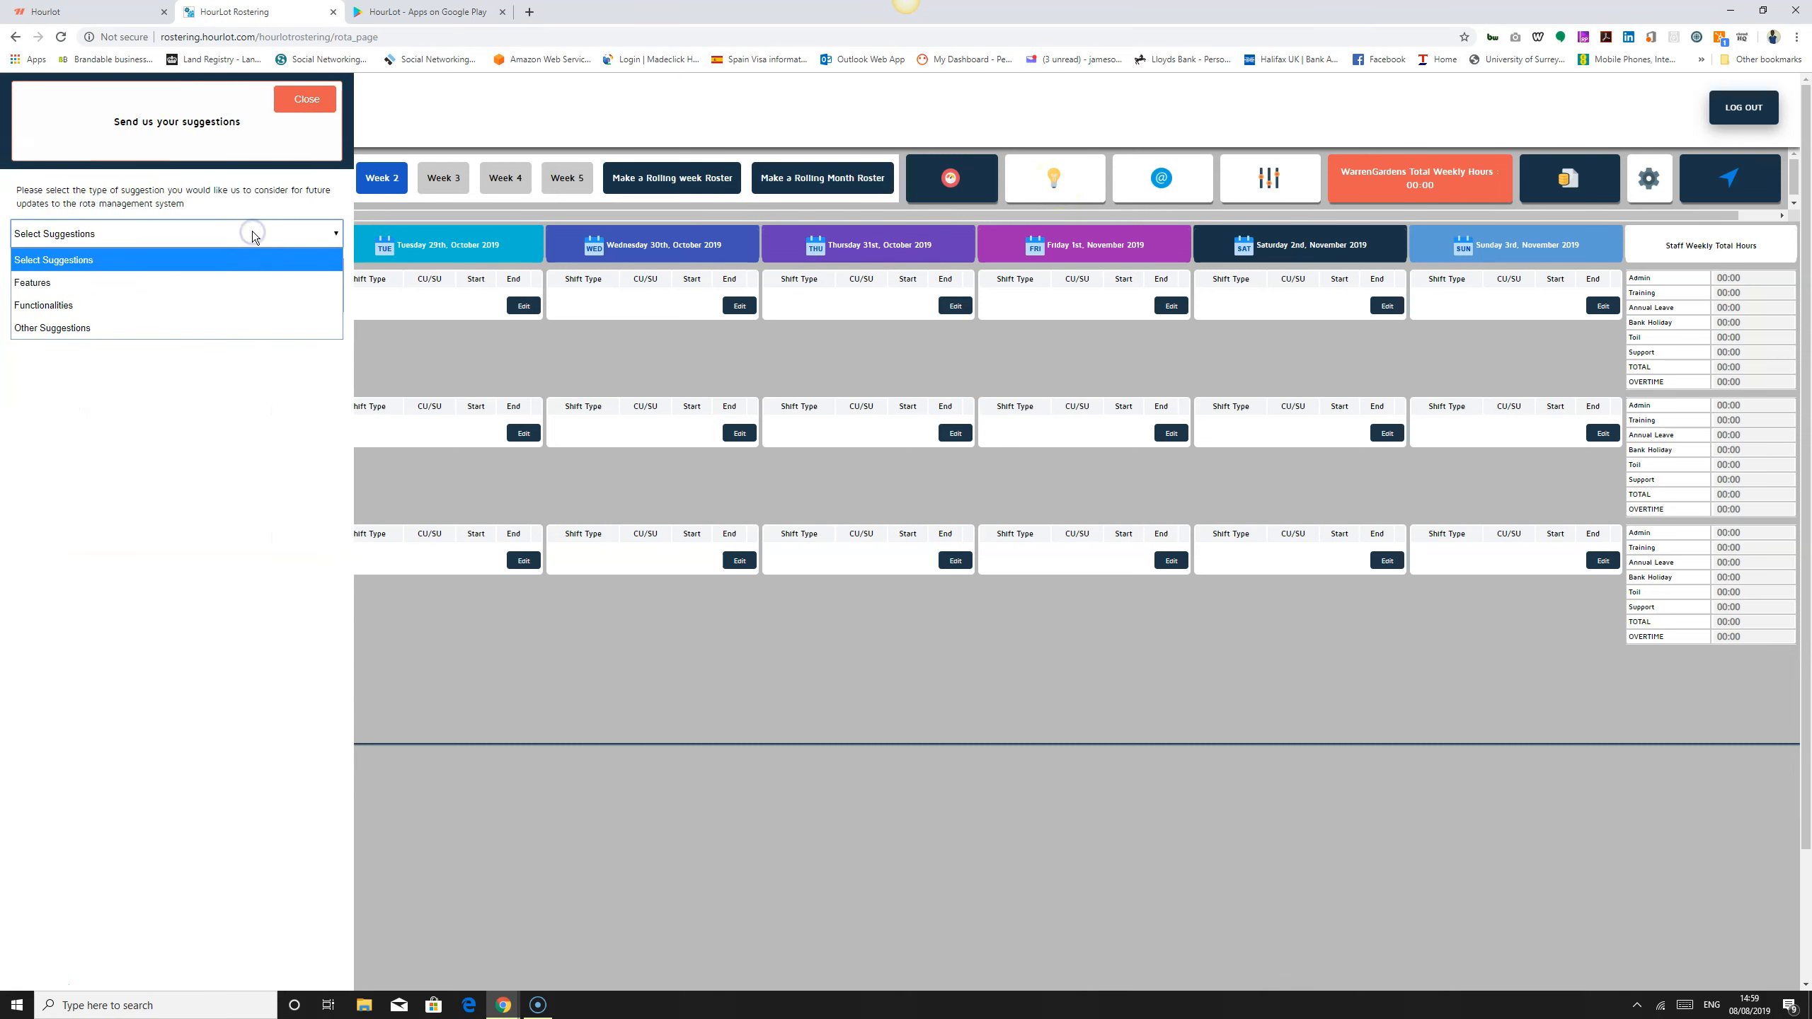
left_click(252, 233)
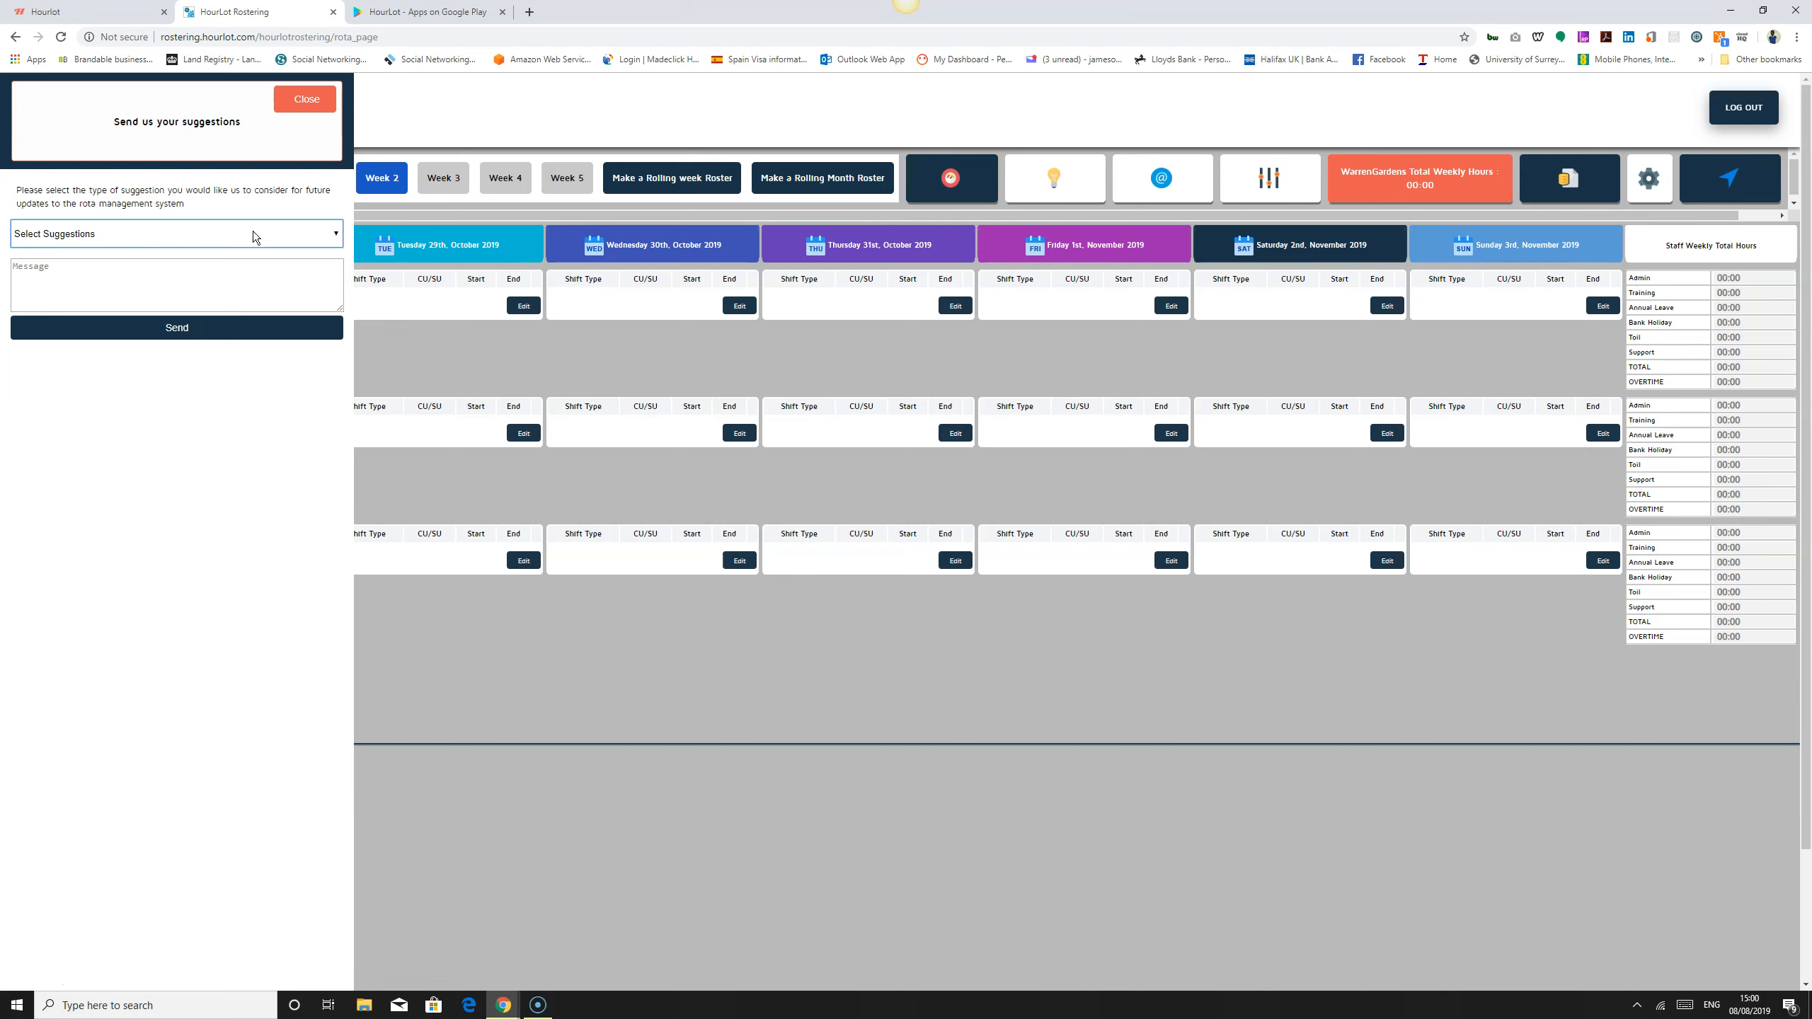
left_click(298, 243)
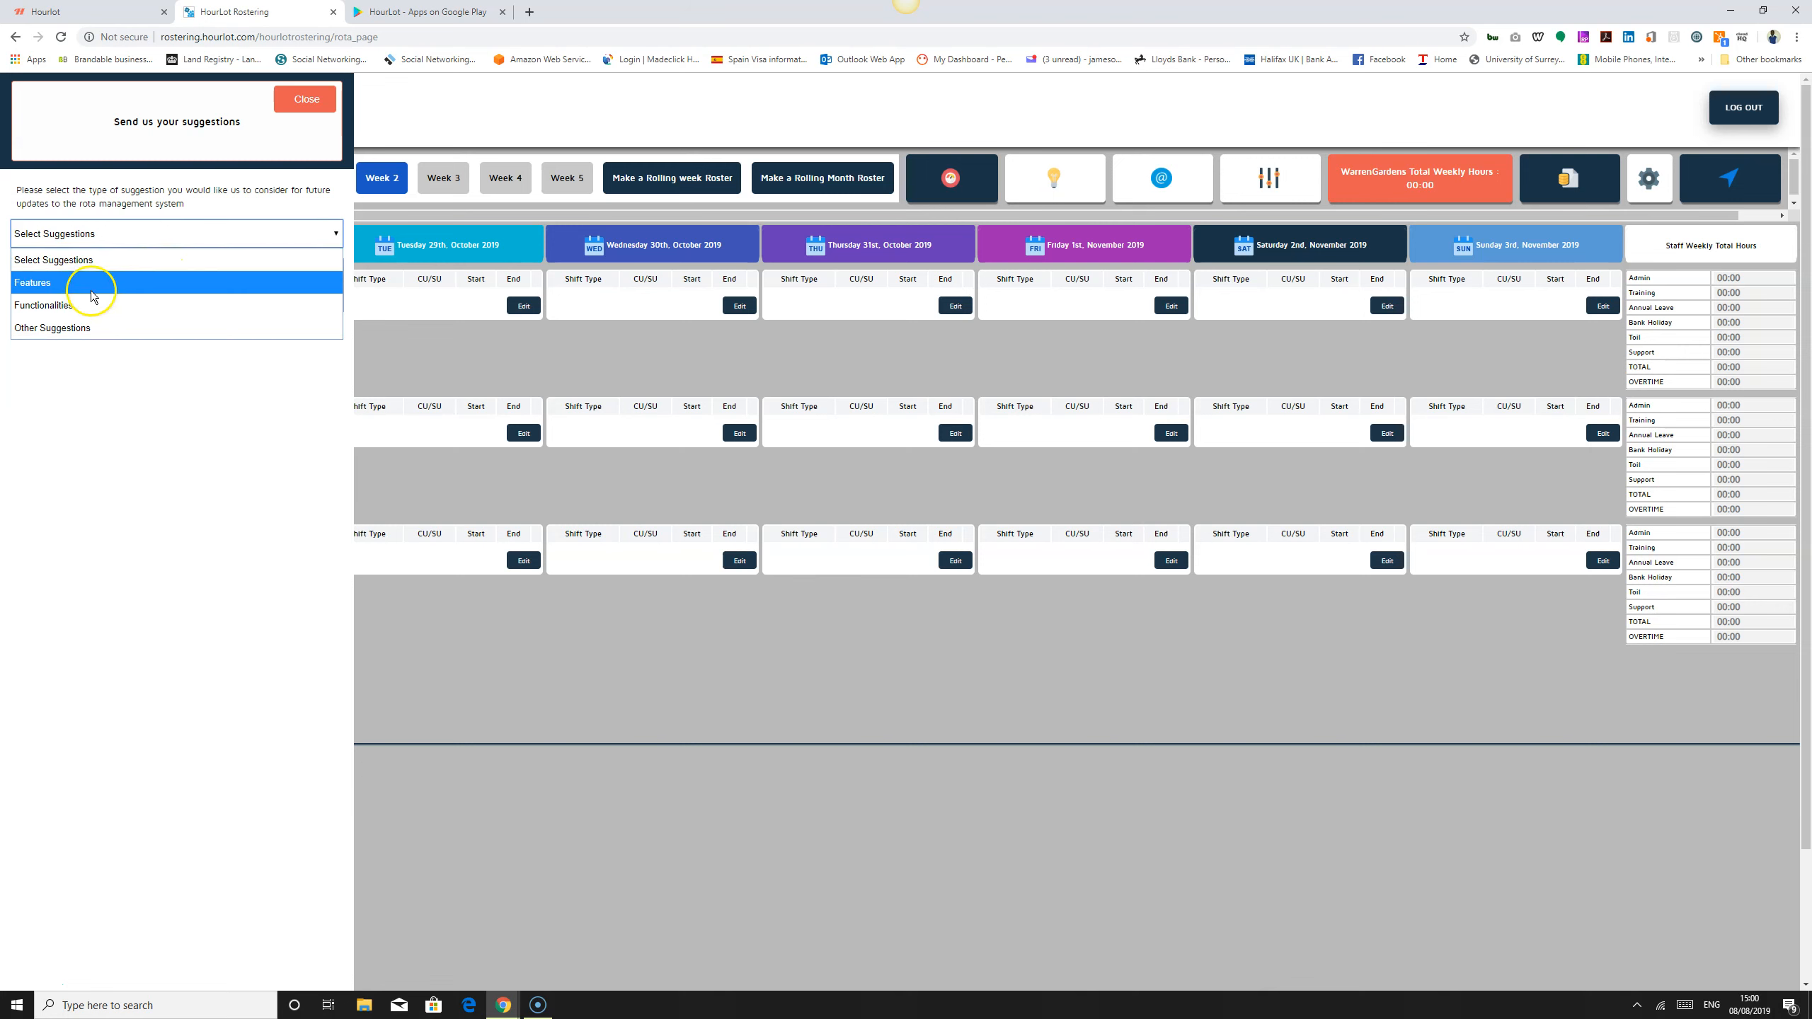
left_click(72, 305)
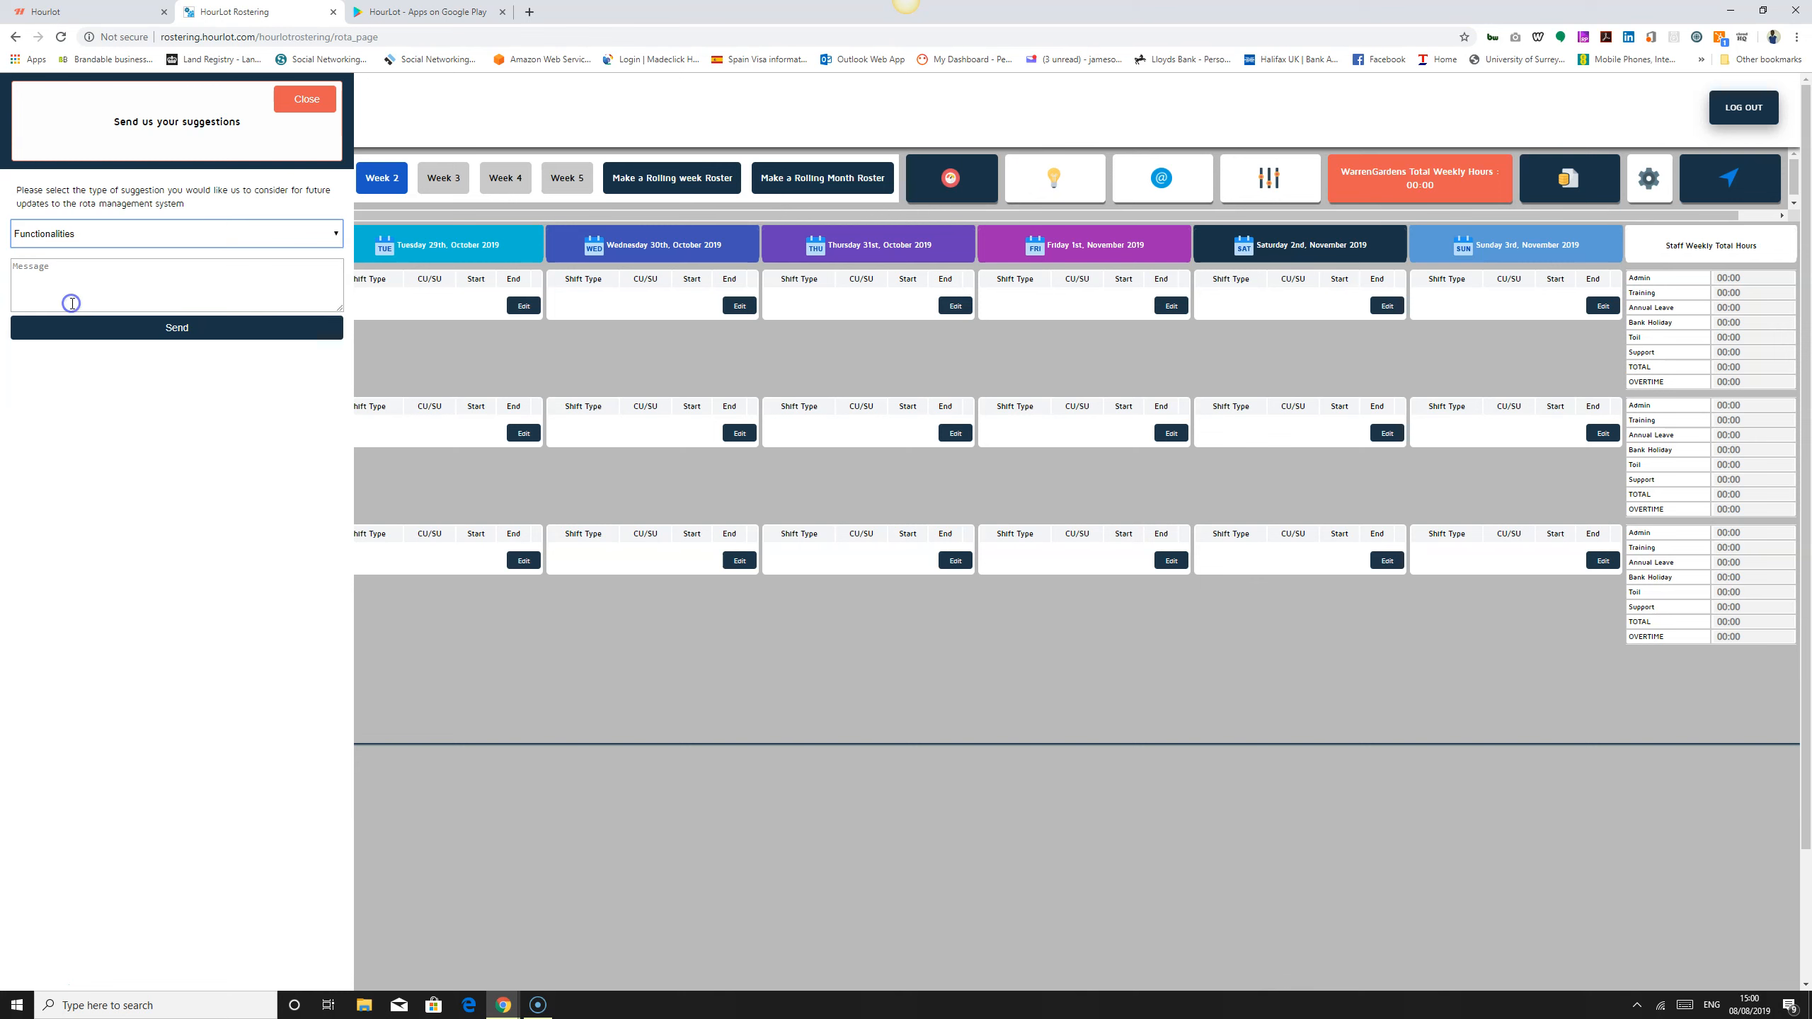
left_click(121, 236)
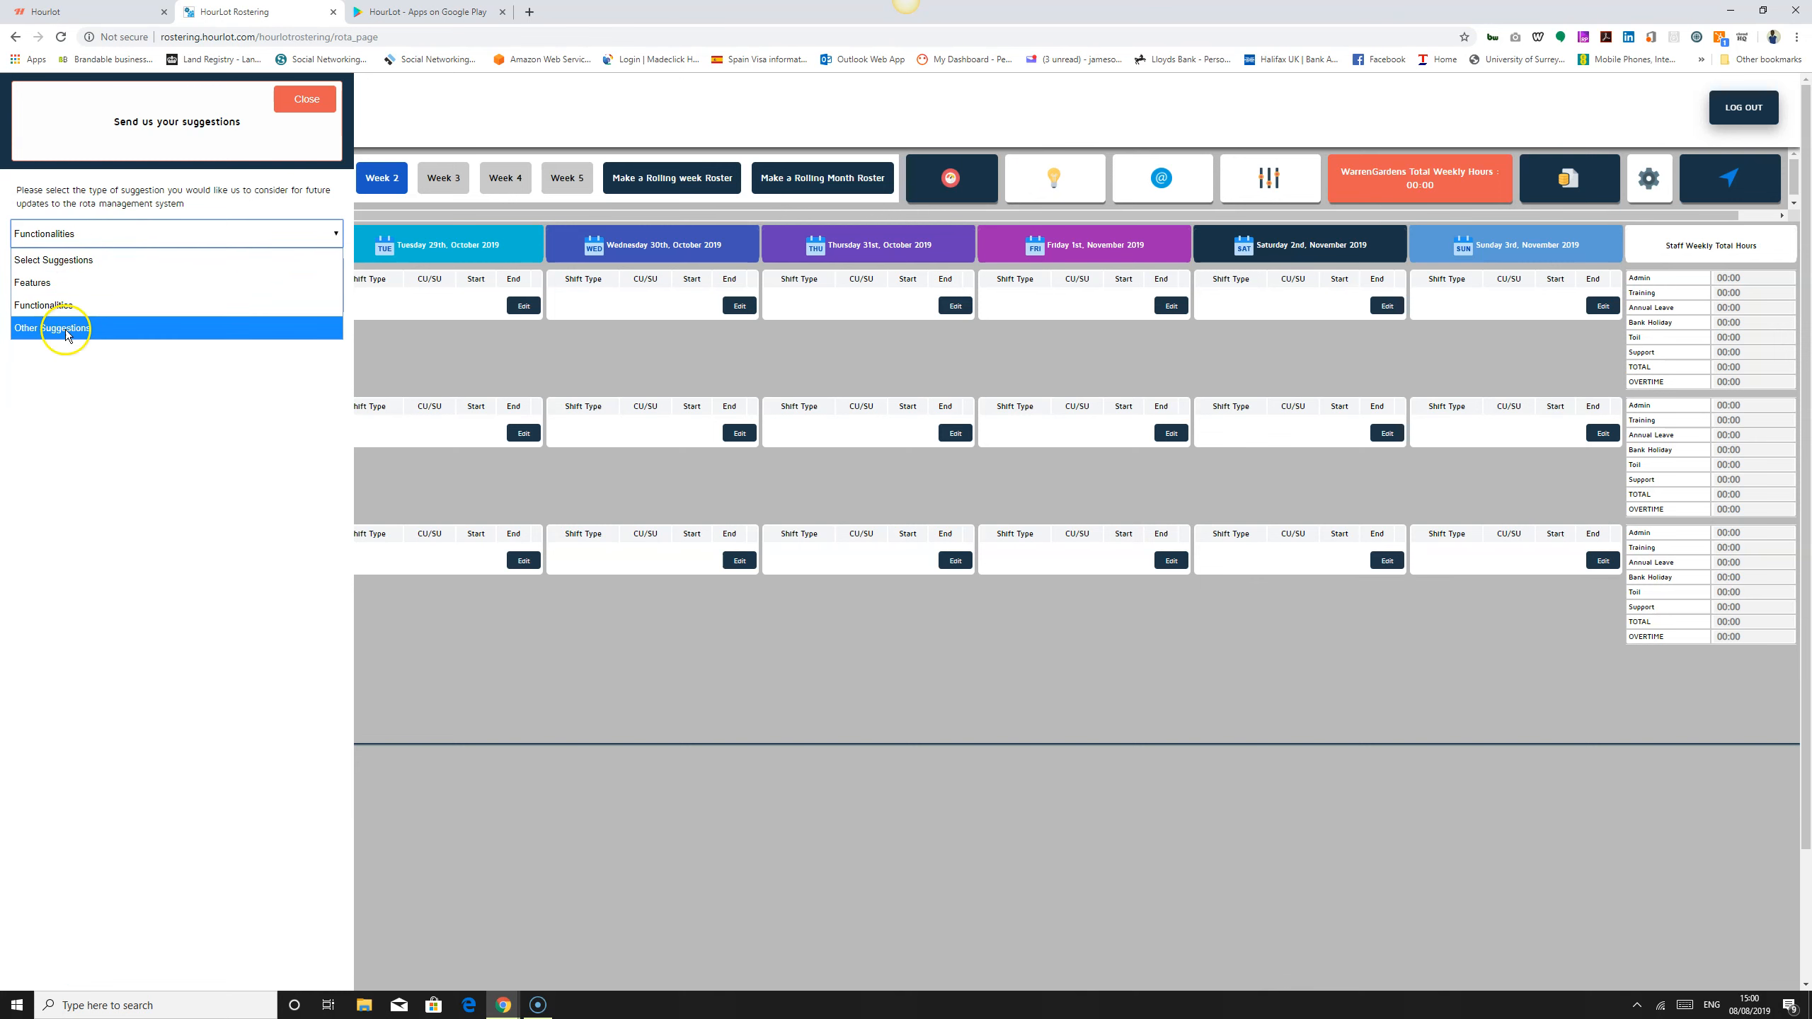
left_click(68, 328)
left_click(127, 234)
left_click(50, 282)
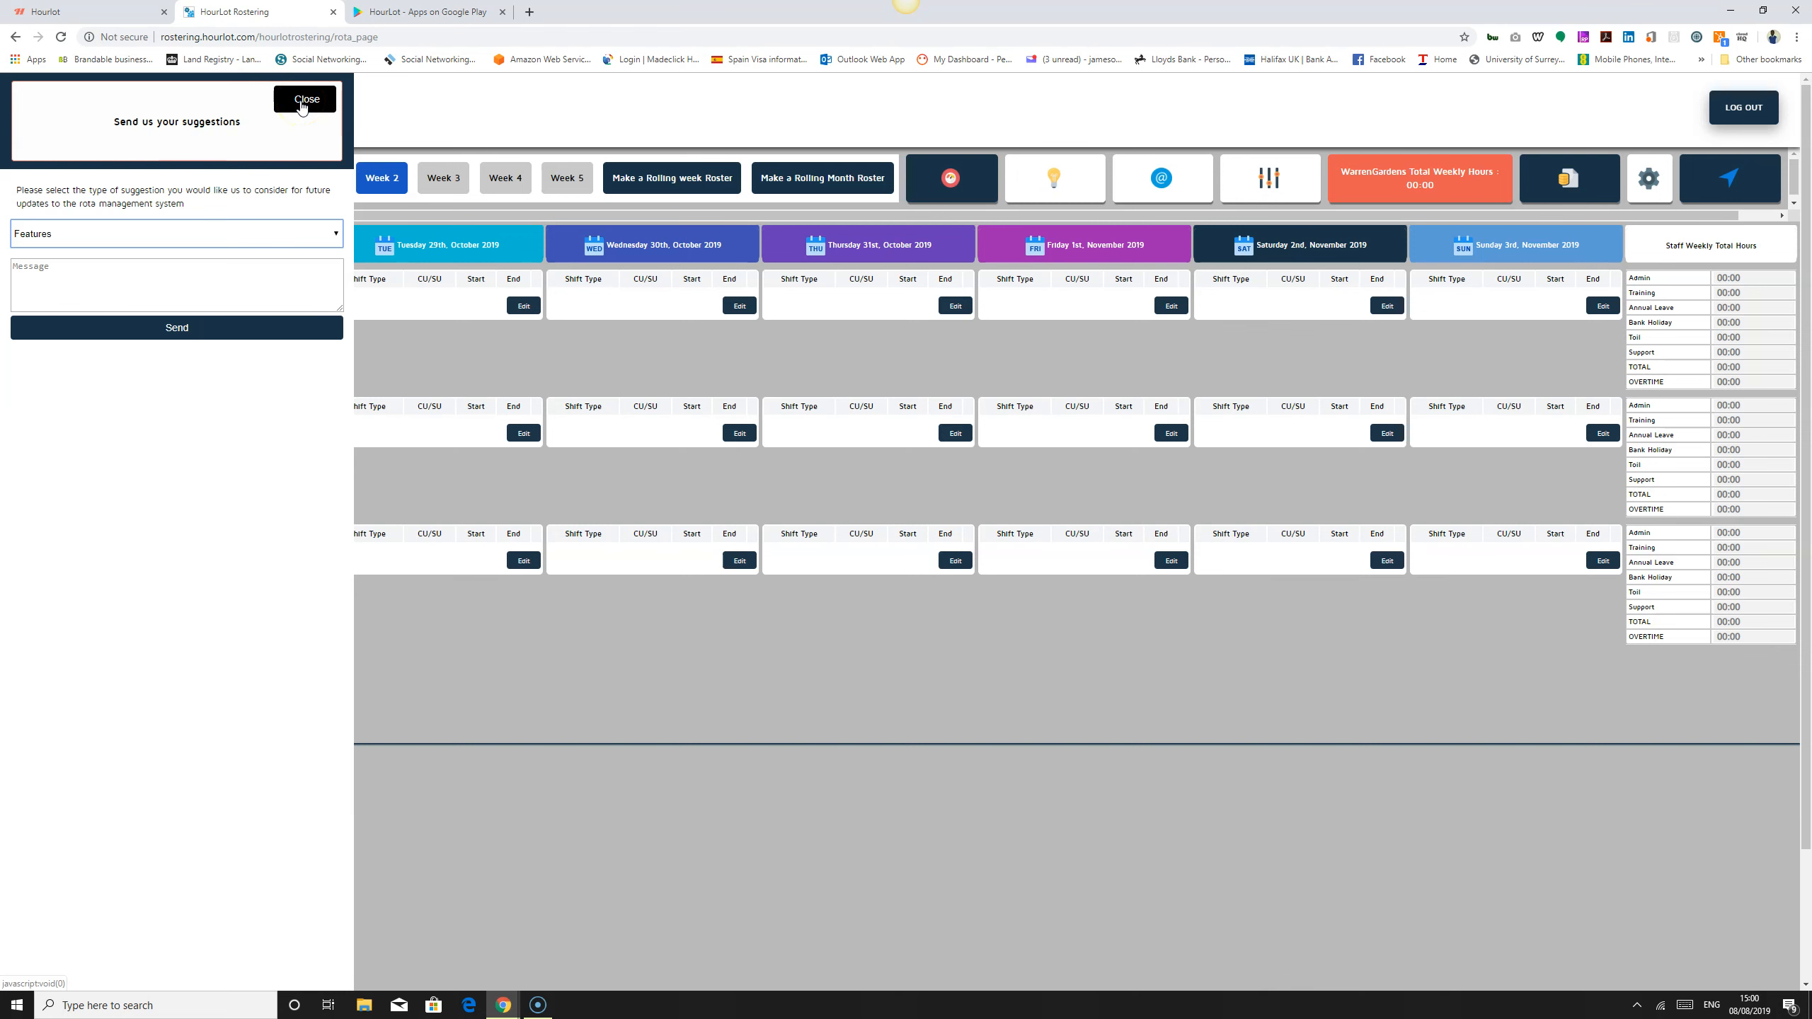
left_click(303, 100)
- View the form for emailing the roster to staff, check its recipient options, and close it
left_click(1158, 187)
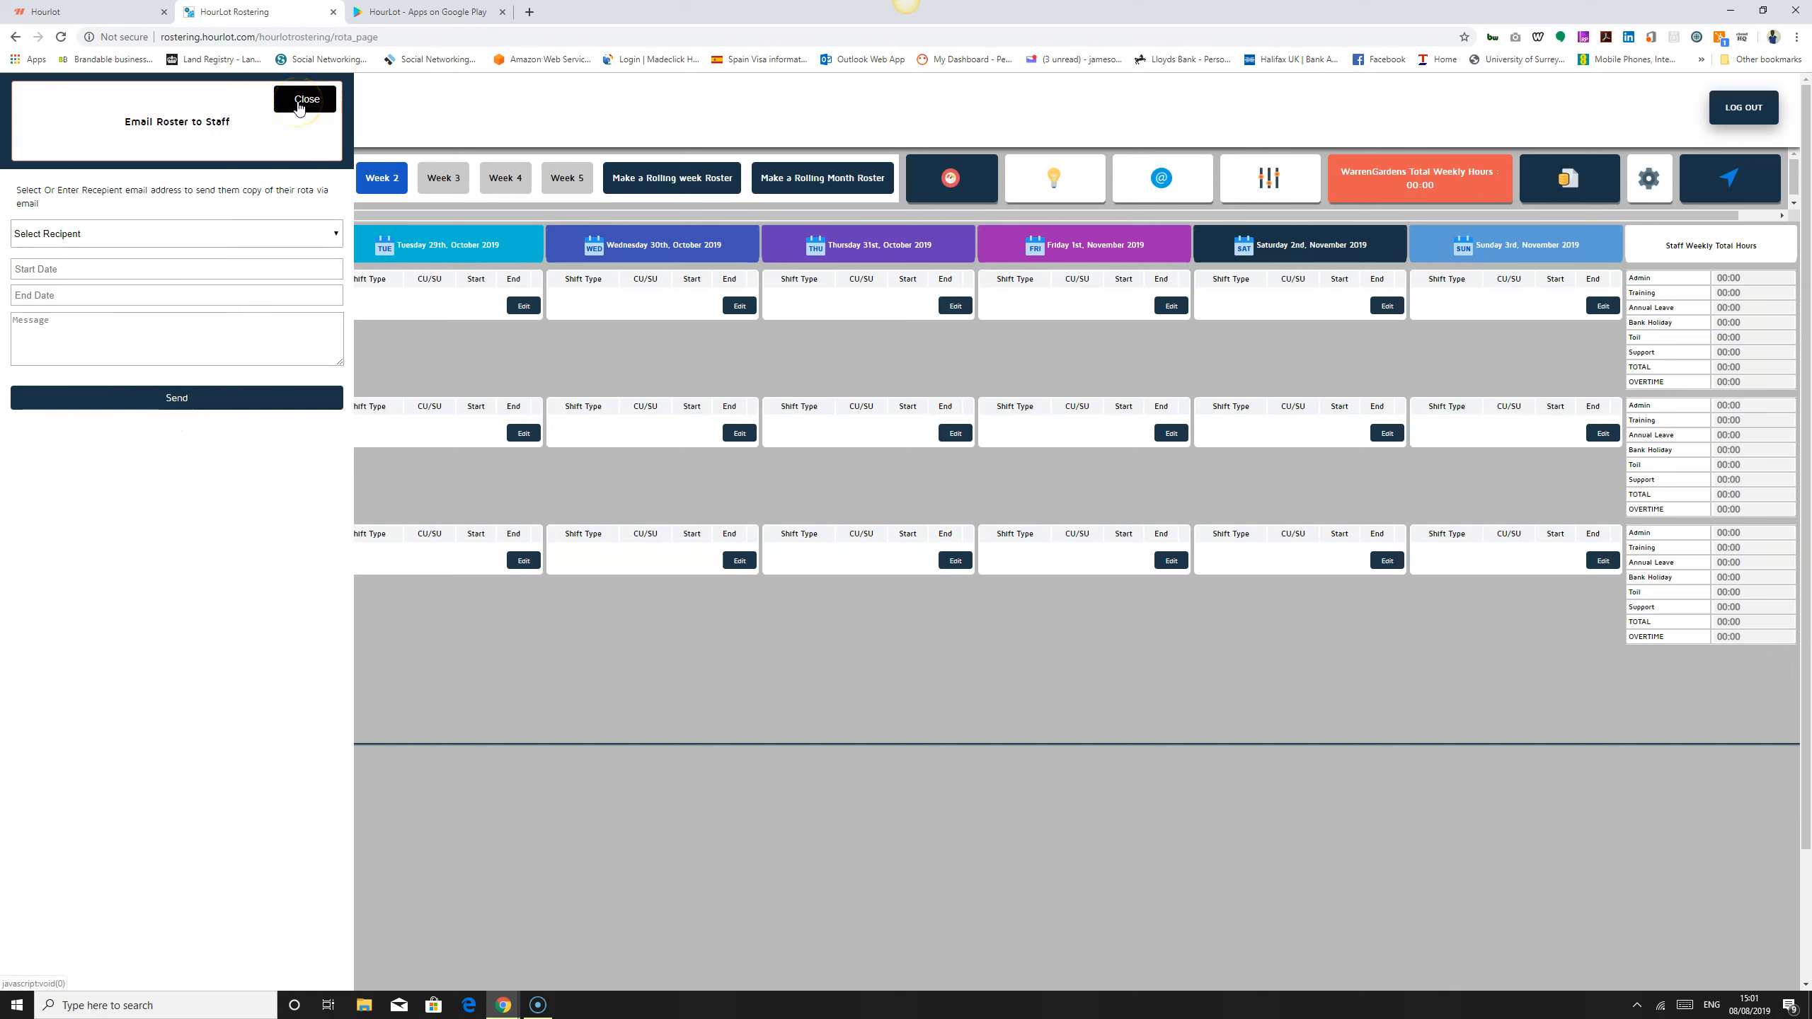
left_click(255, 235)
left_click(255, 235)
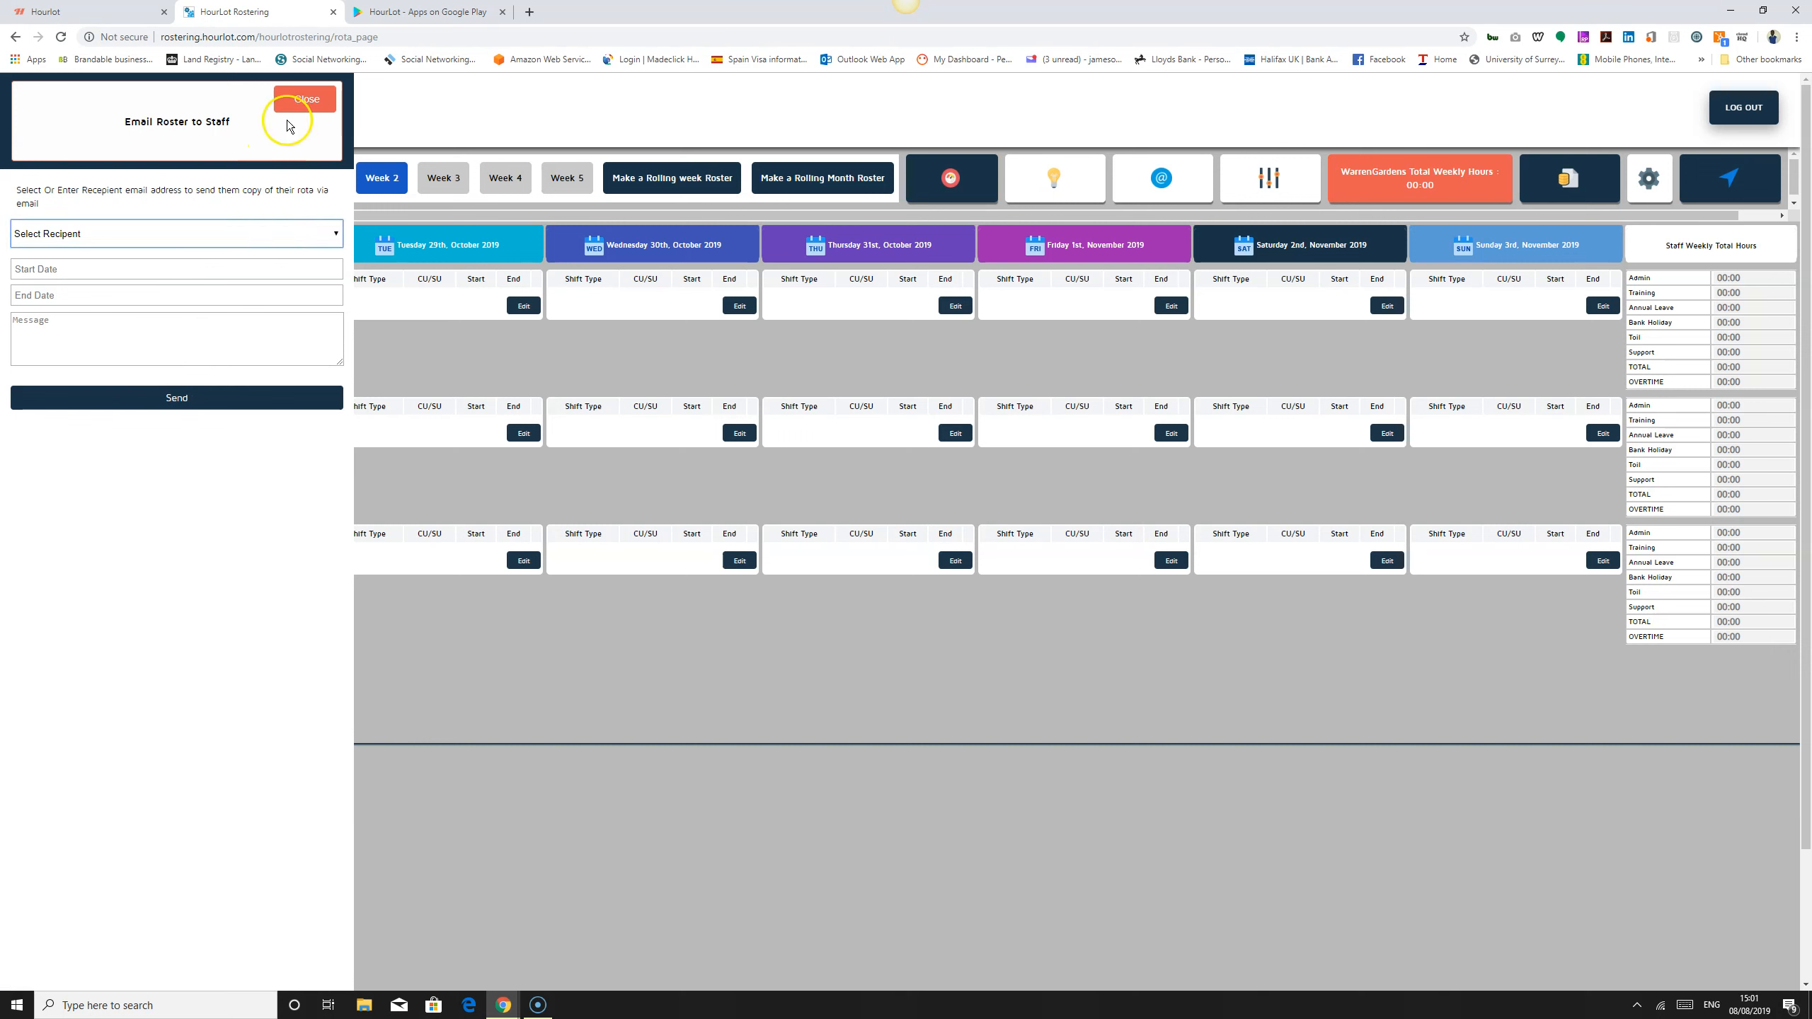
left_click(304, 101)
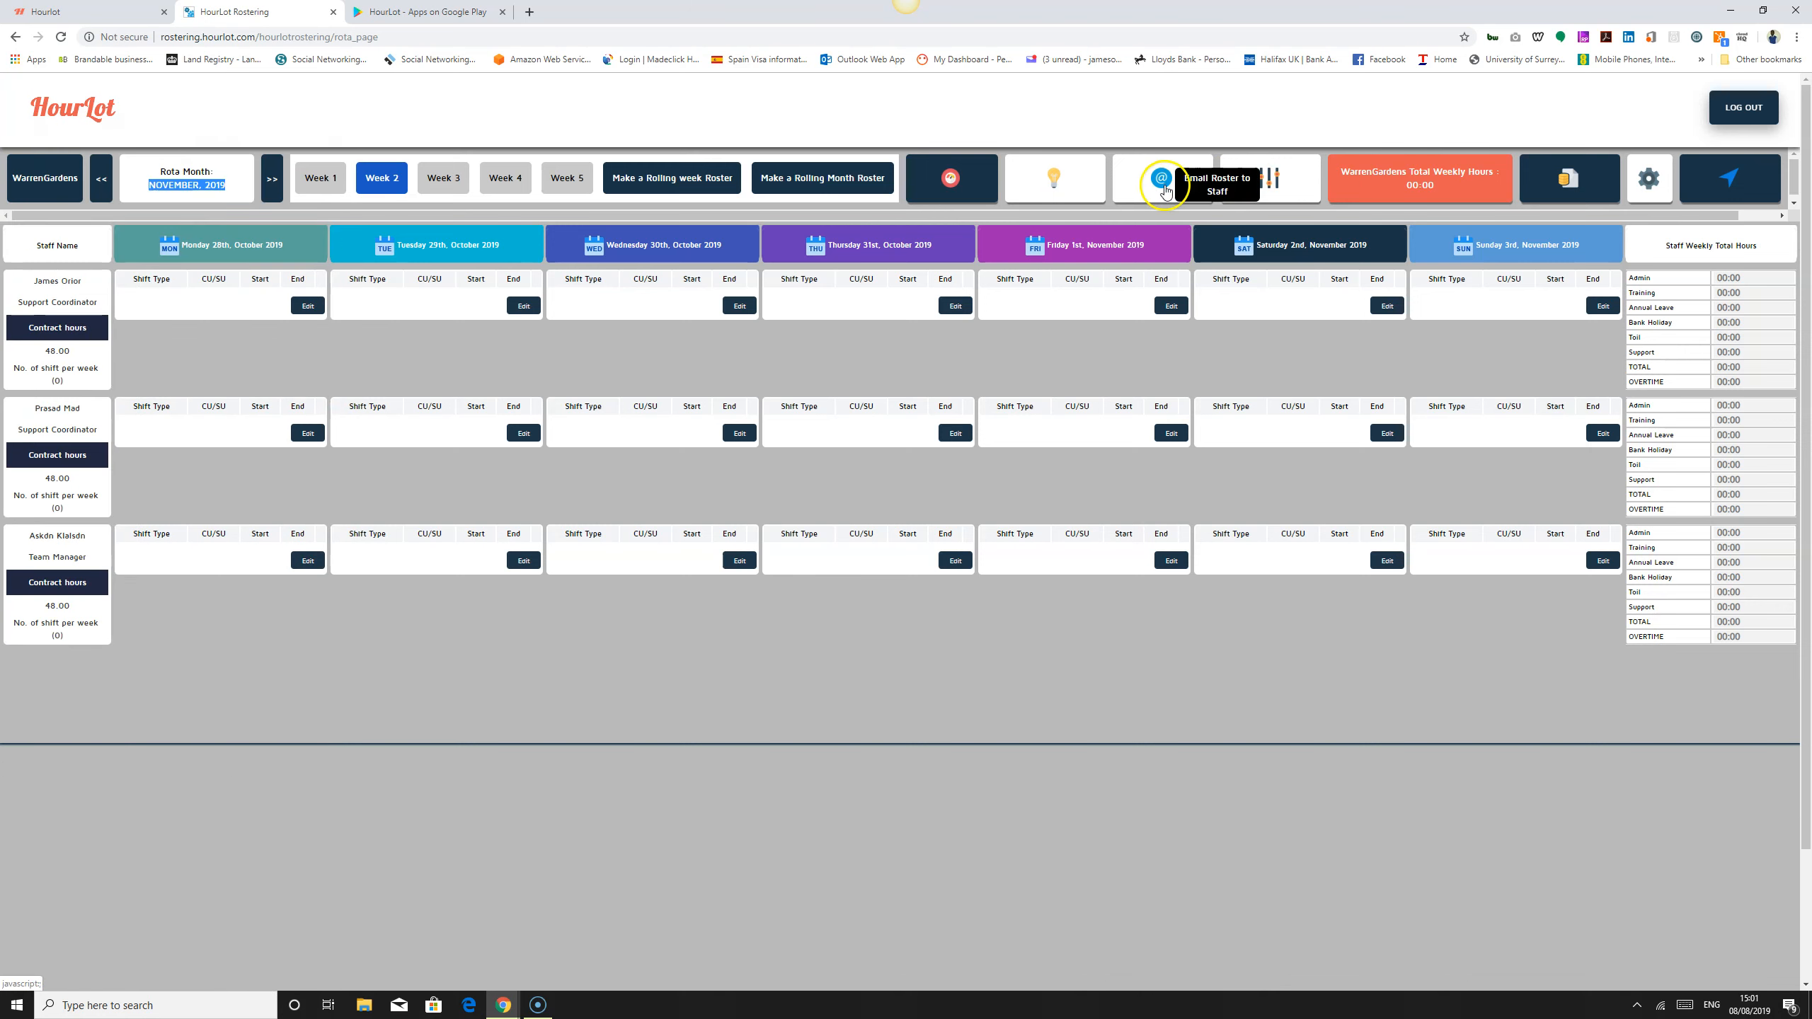
- Examine the Shift Allocation and Shift Type lists in the department roster data, and close them
left_click(1269, 181)
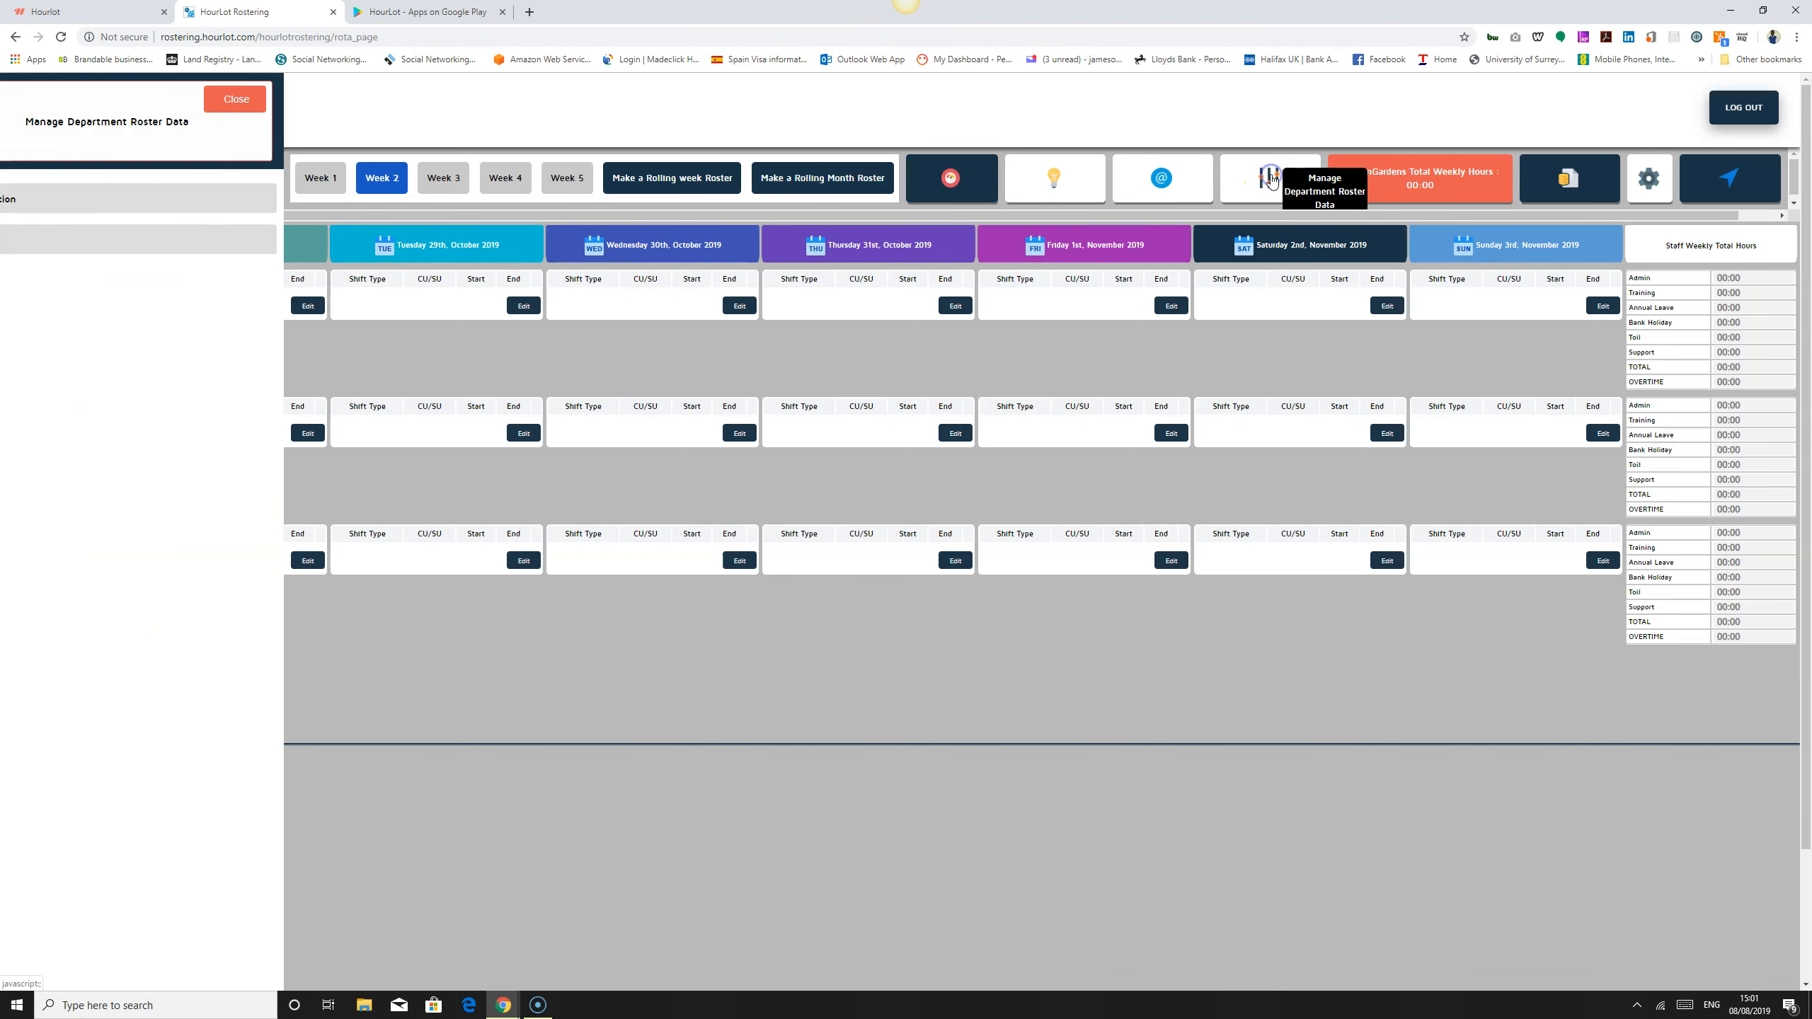
left_click(100, 199)
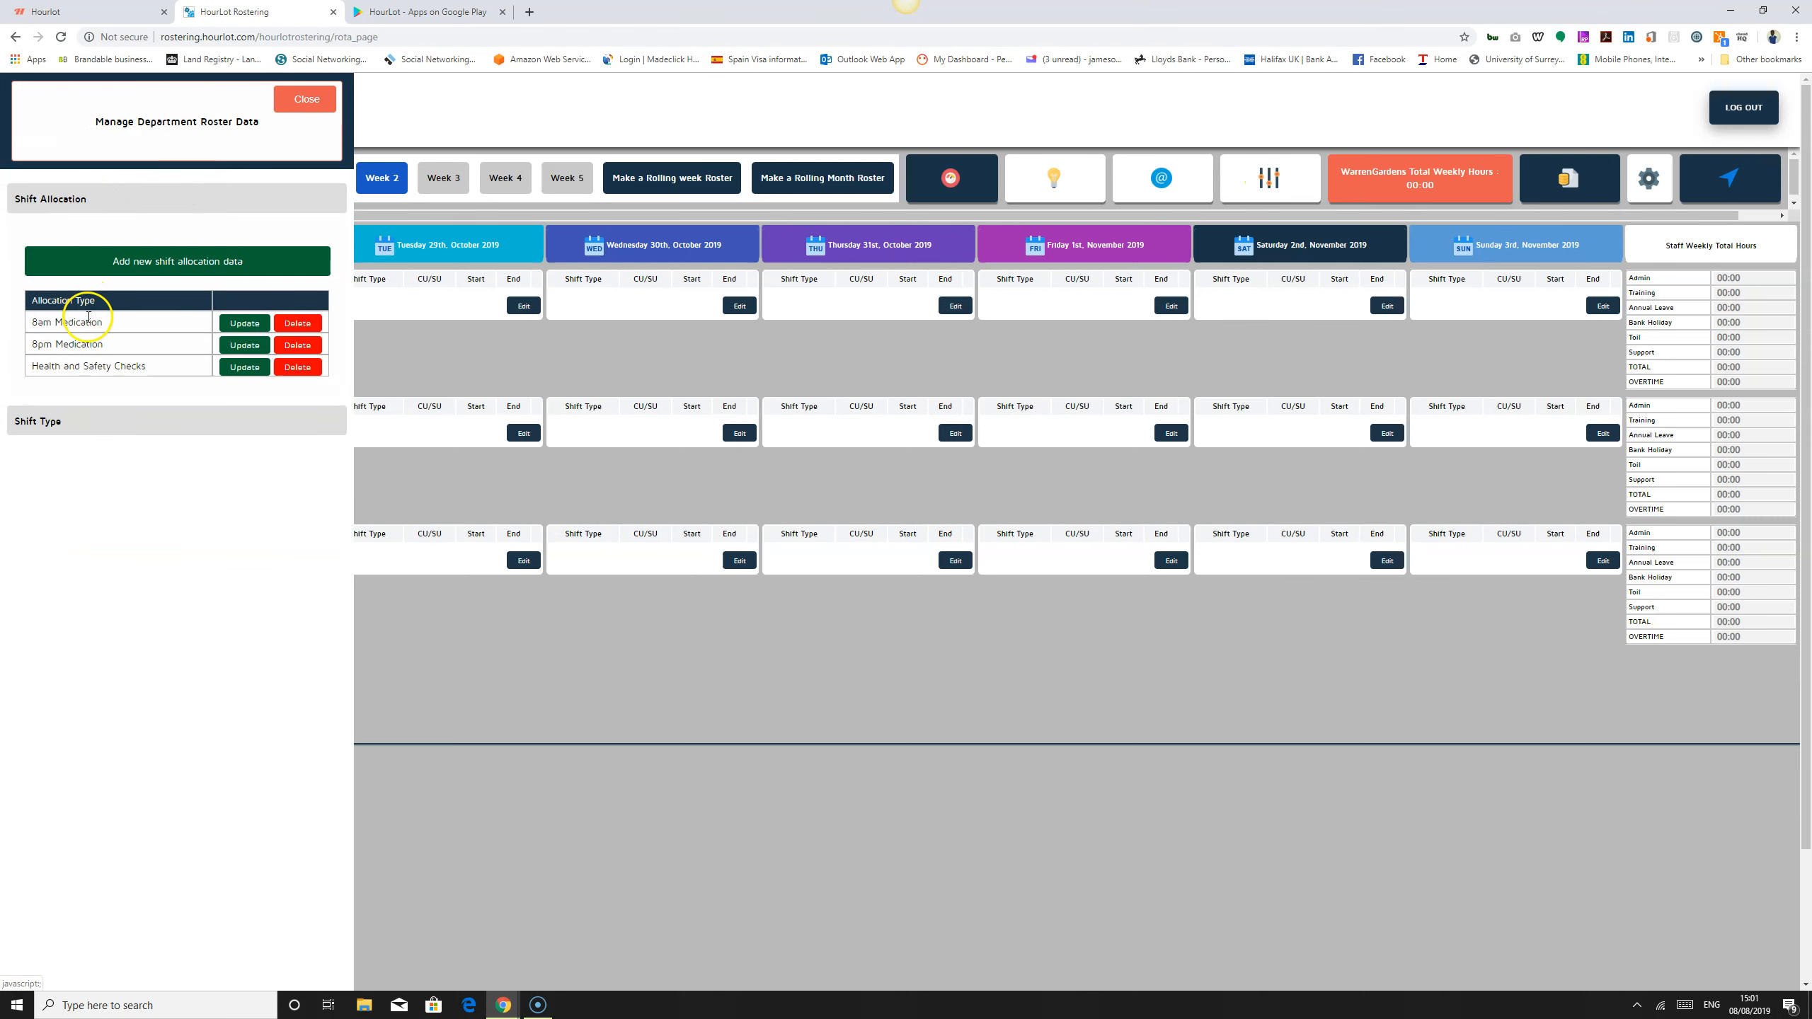
left_click(49, 422)
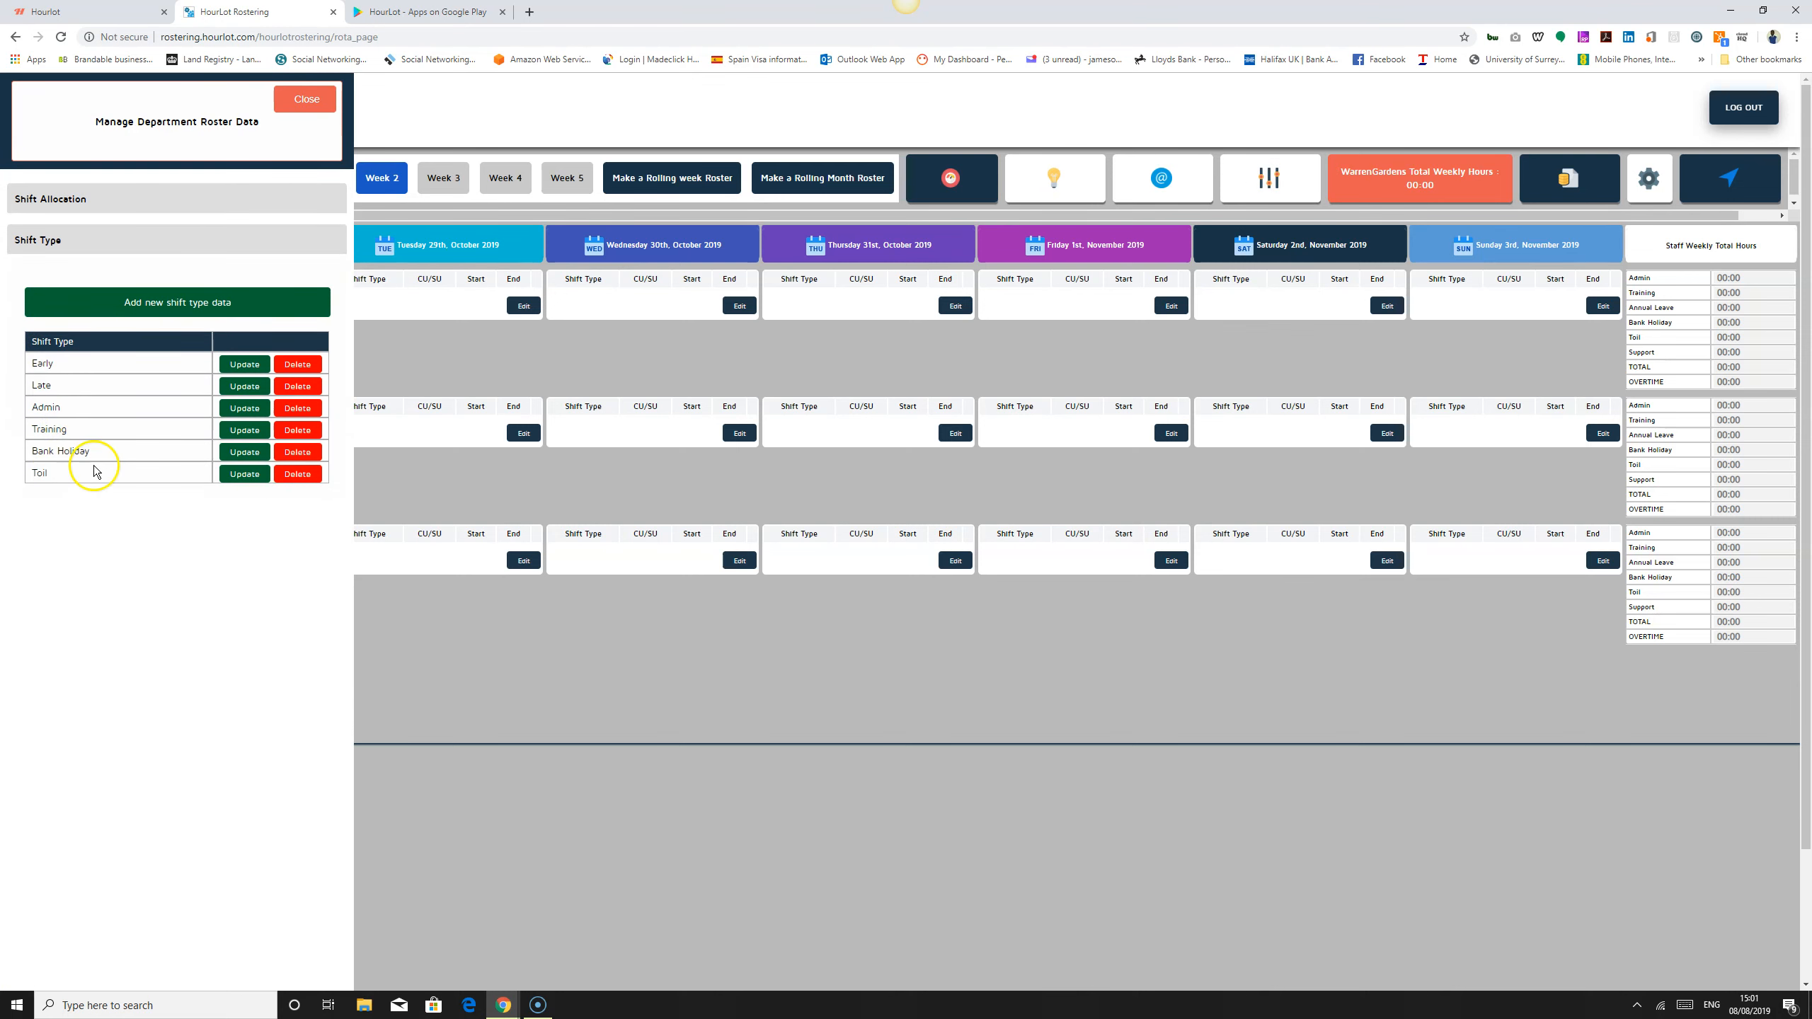
left_click(308, 101)
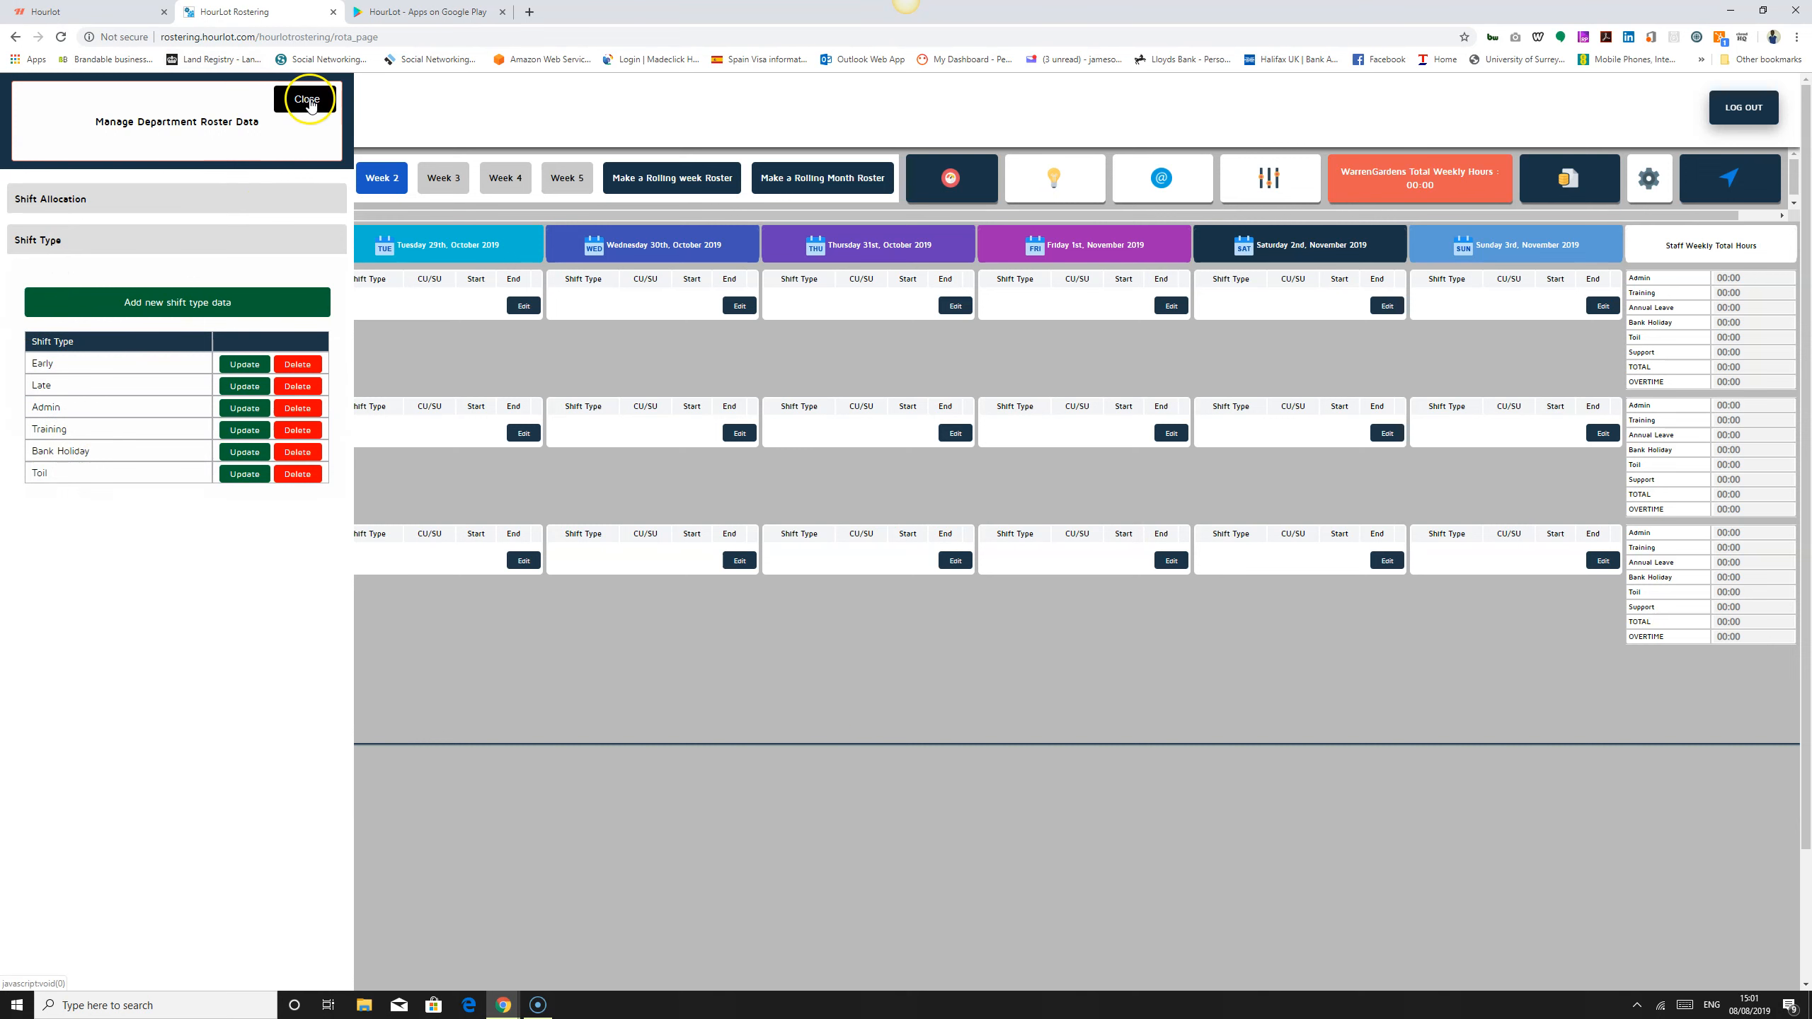
left_click(307, 97)
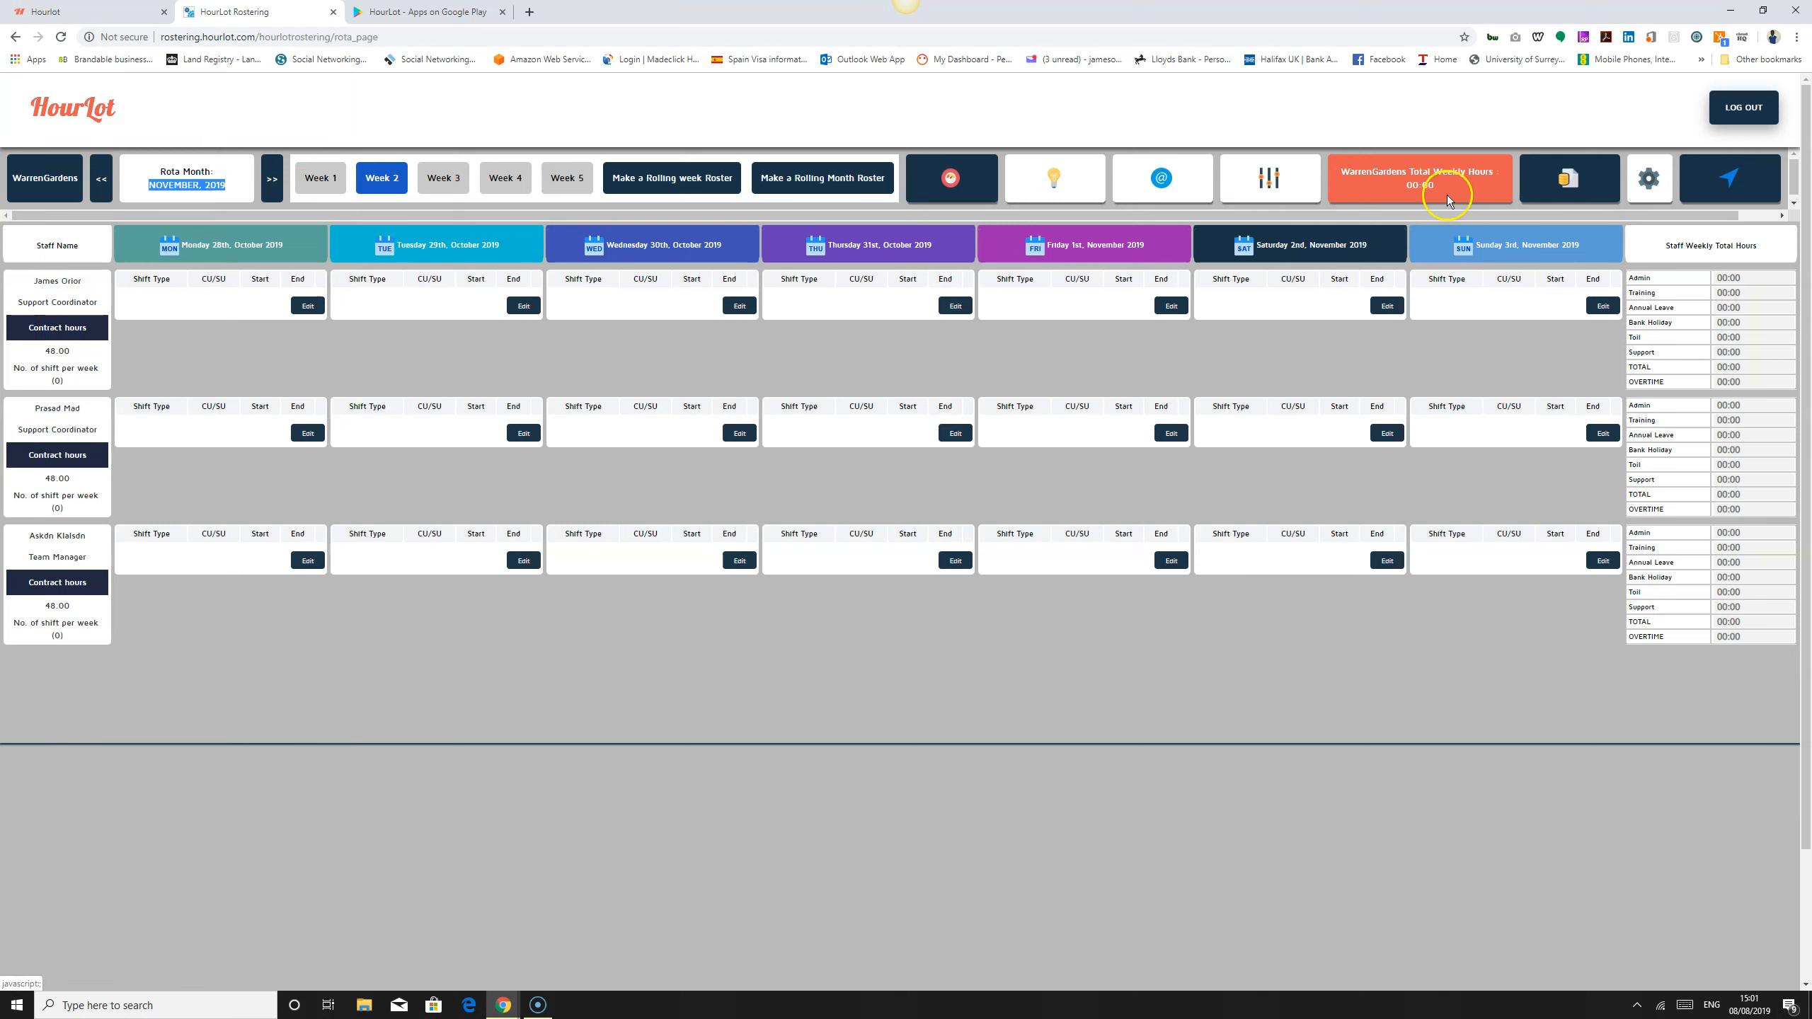
- Run the "Total weekly hours group by staff" report query
left_click(1572, 182)
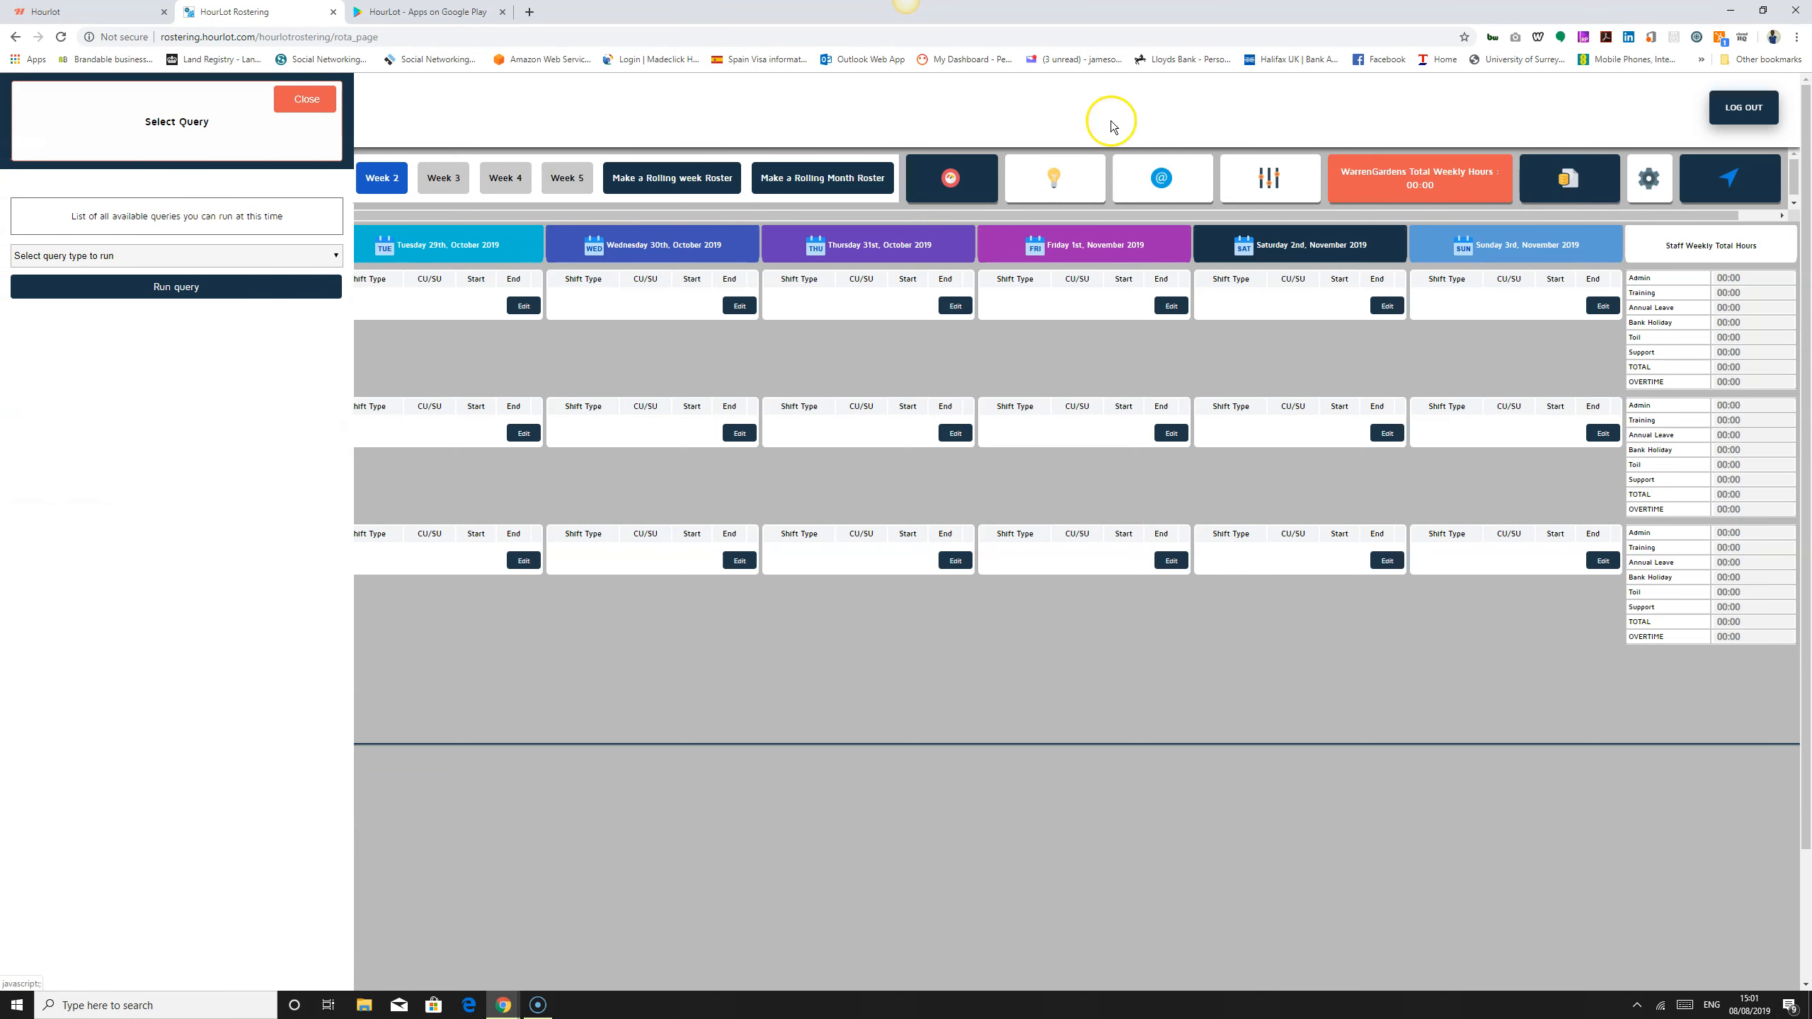
left_click(207, 255)
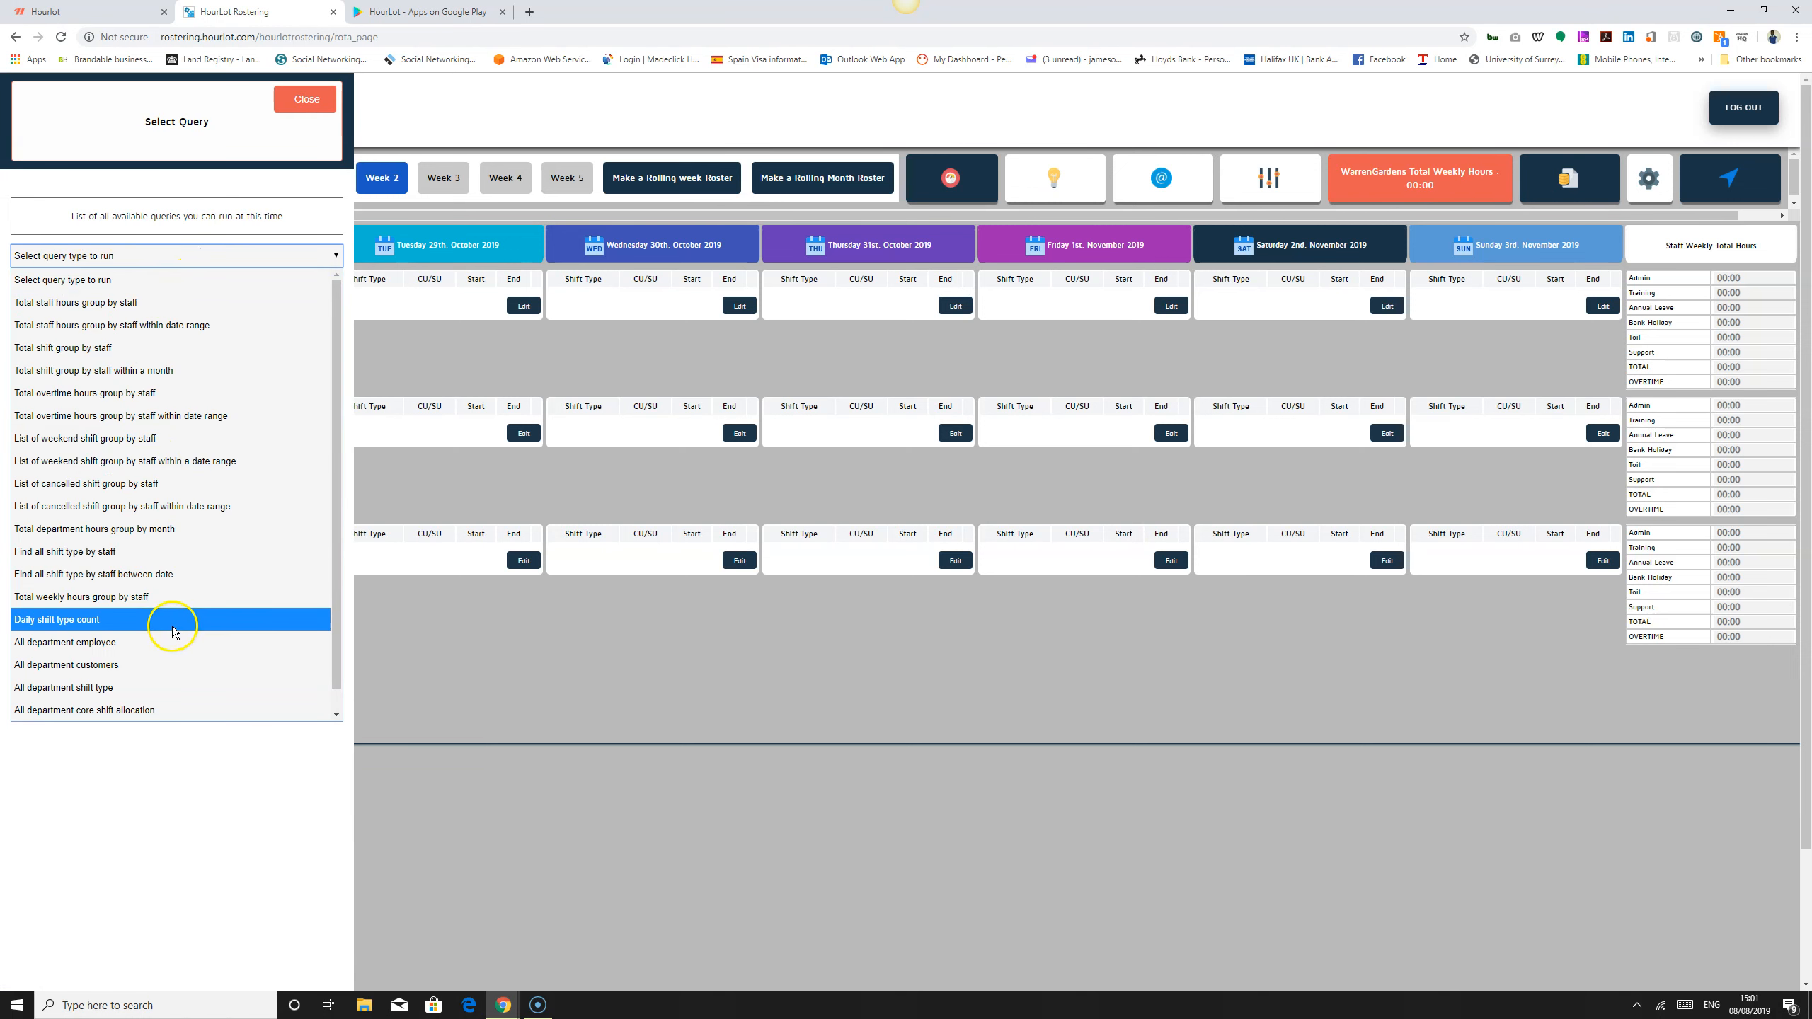
left_click(64, 598)
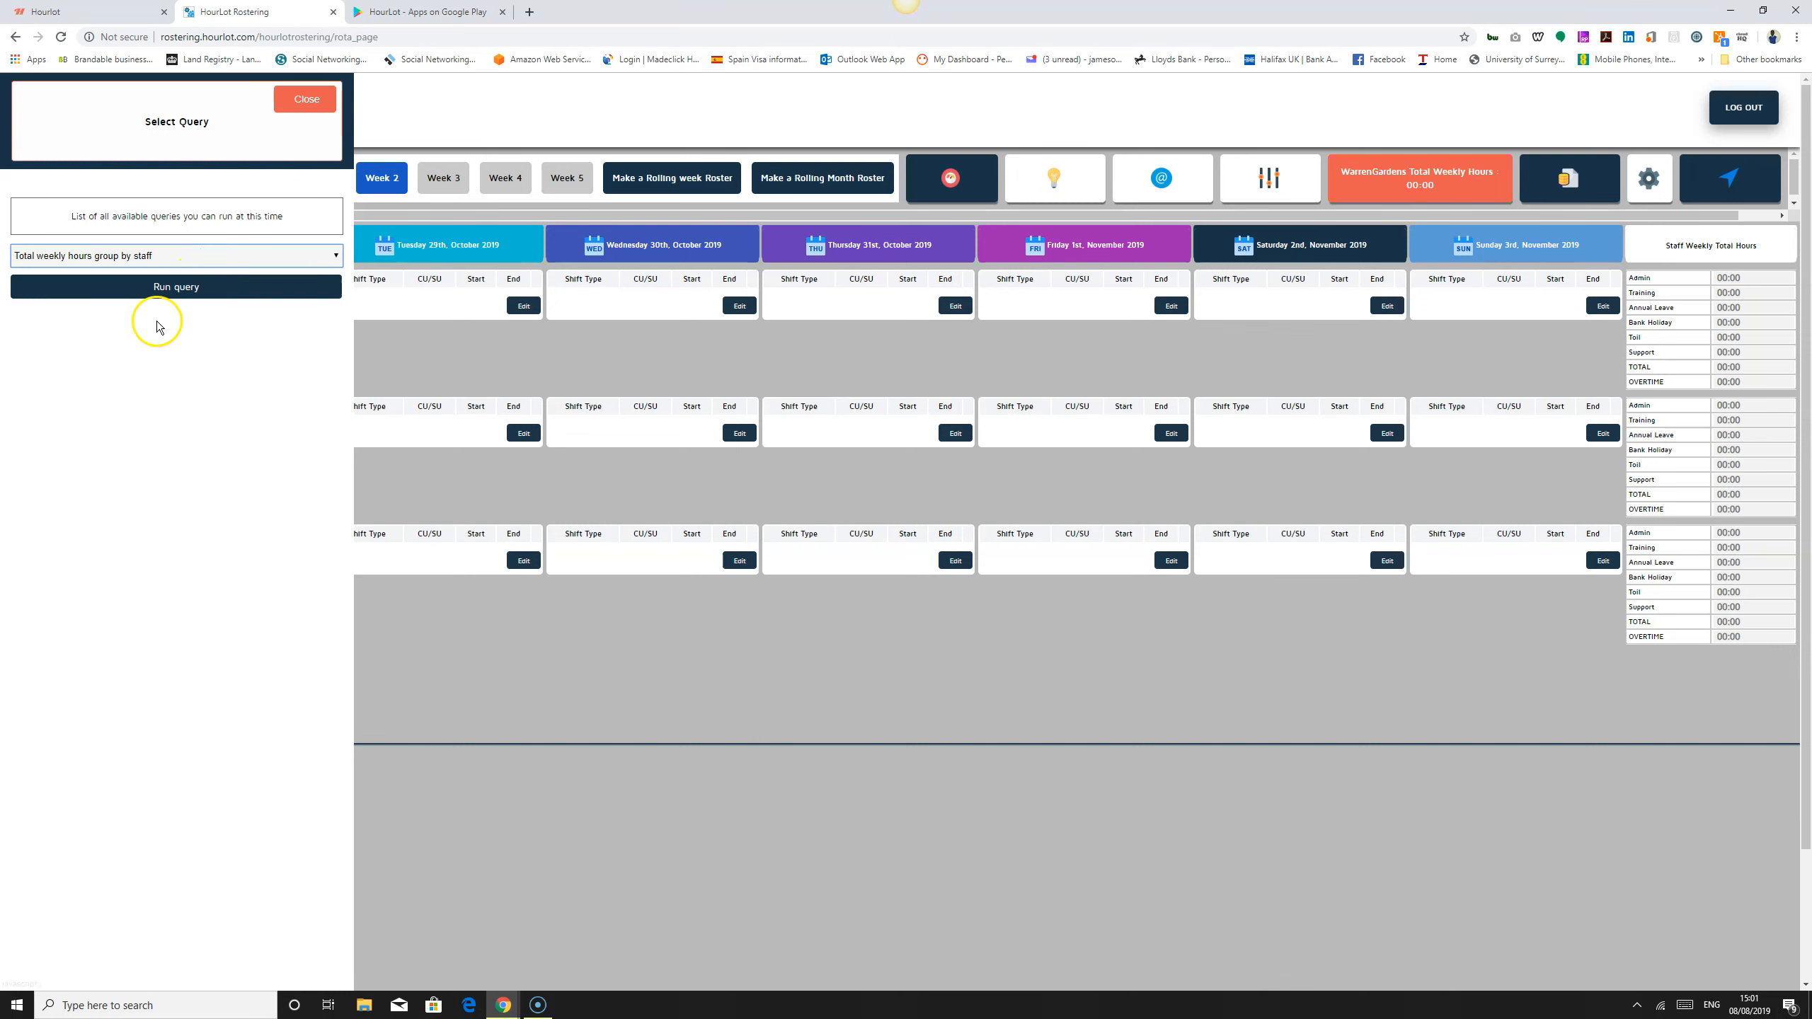
left_click(187, 305)
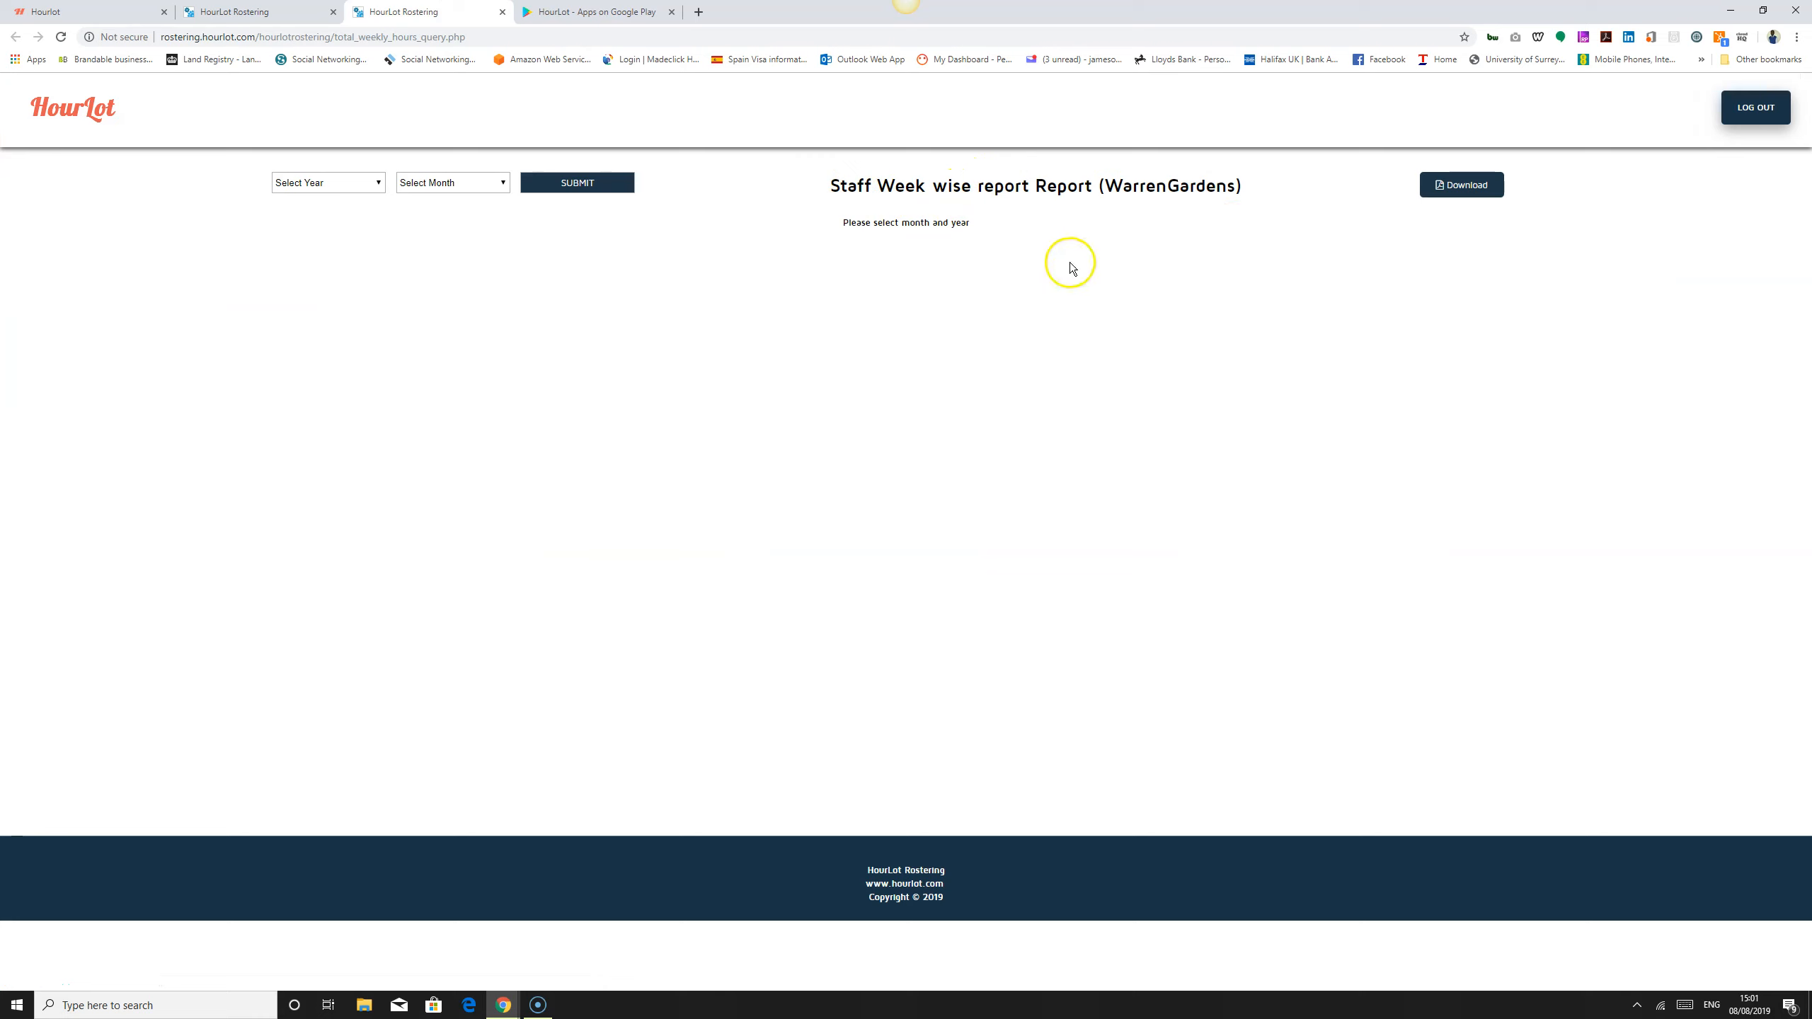
- Try to submit the weekly staff report for January without a year selected, and close the report
left_click(460, 183)
left_click(336, 182)
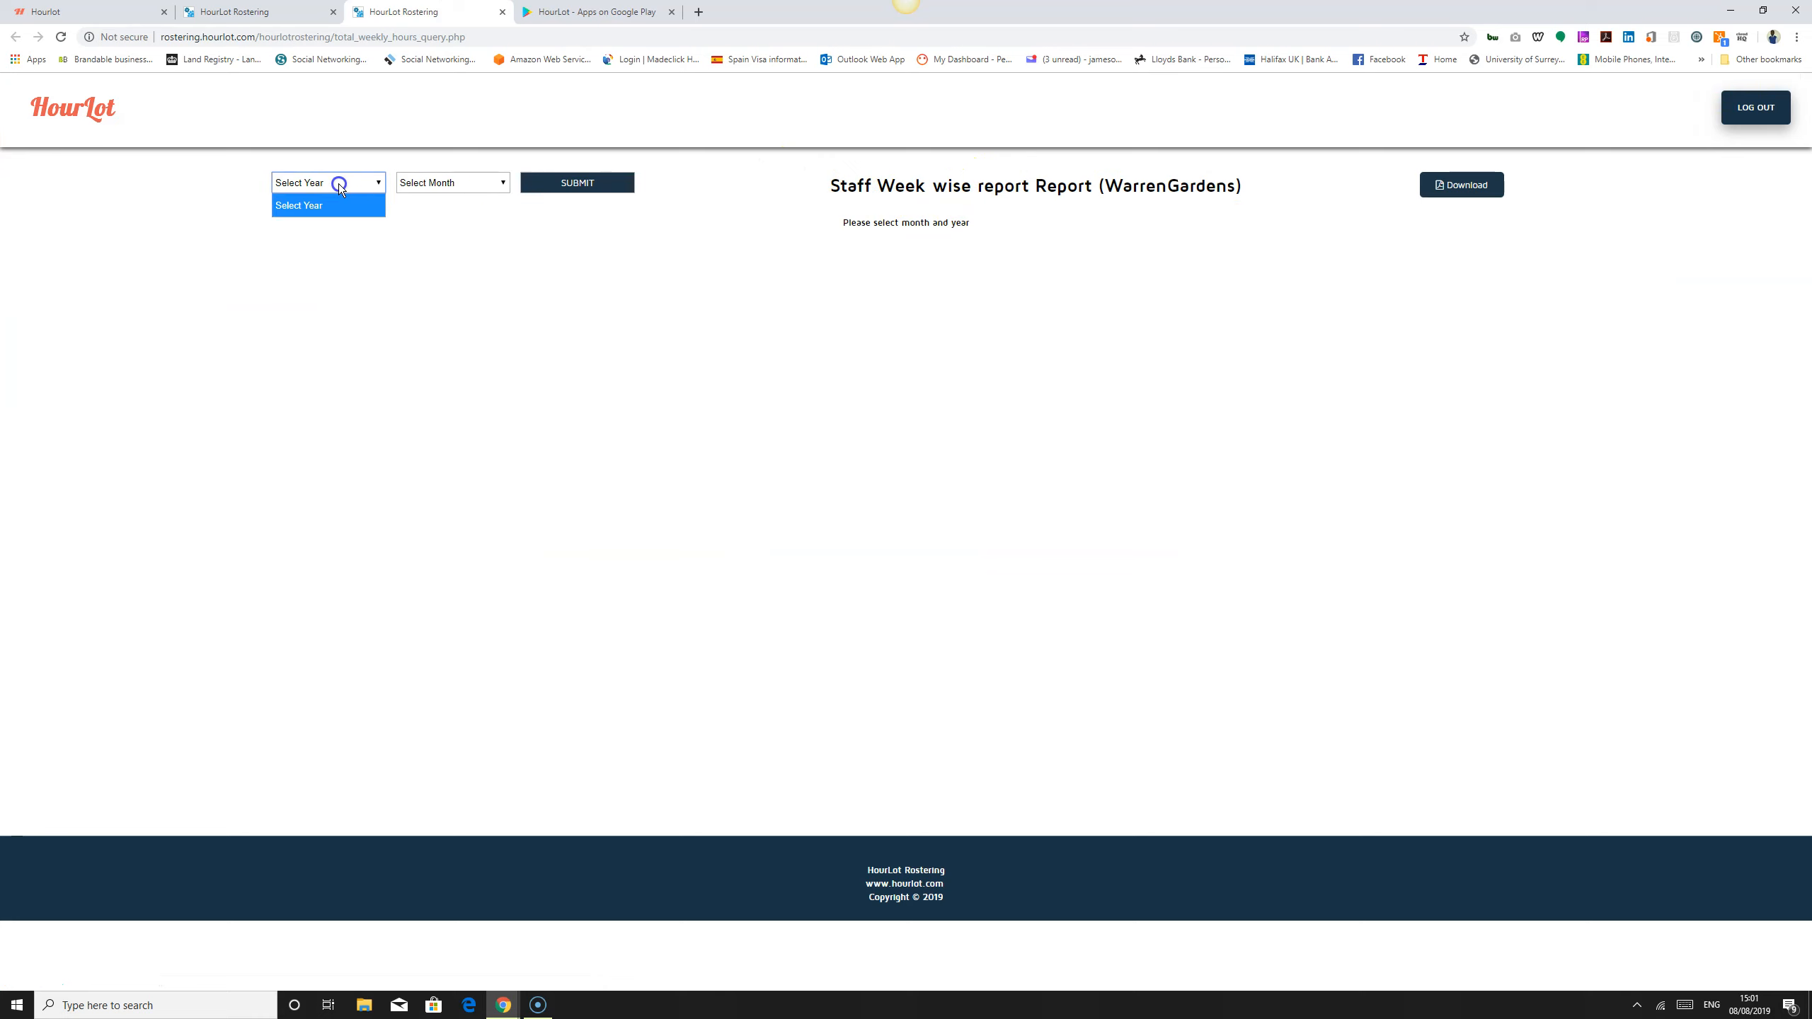
left_click(357, 184)
left_click(441, 184)
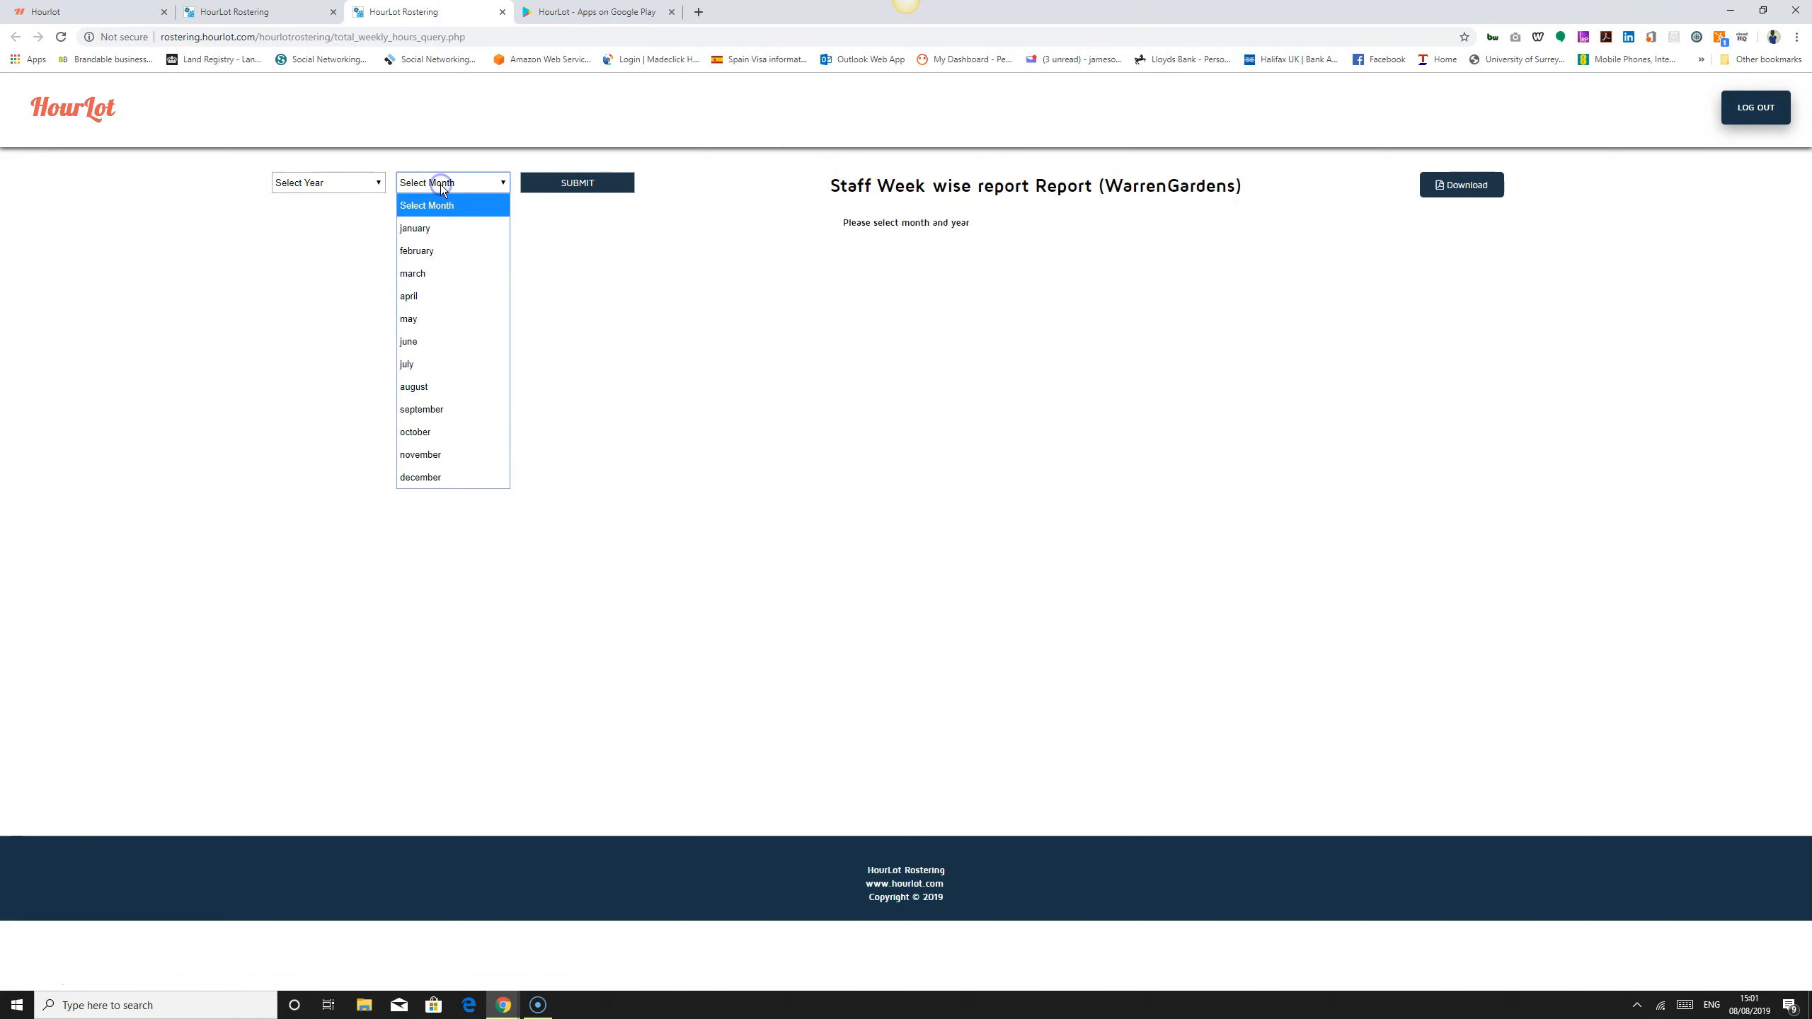
left_click(446, 229)
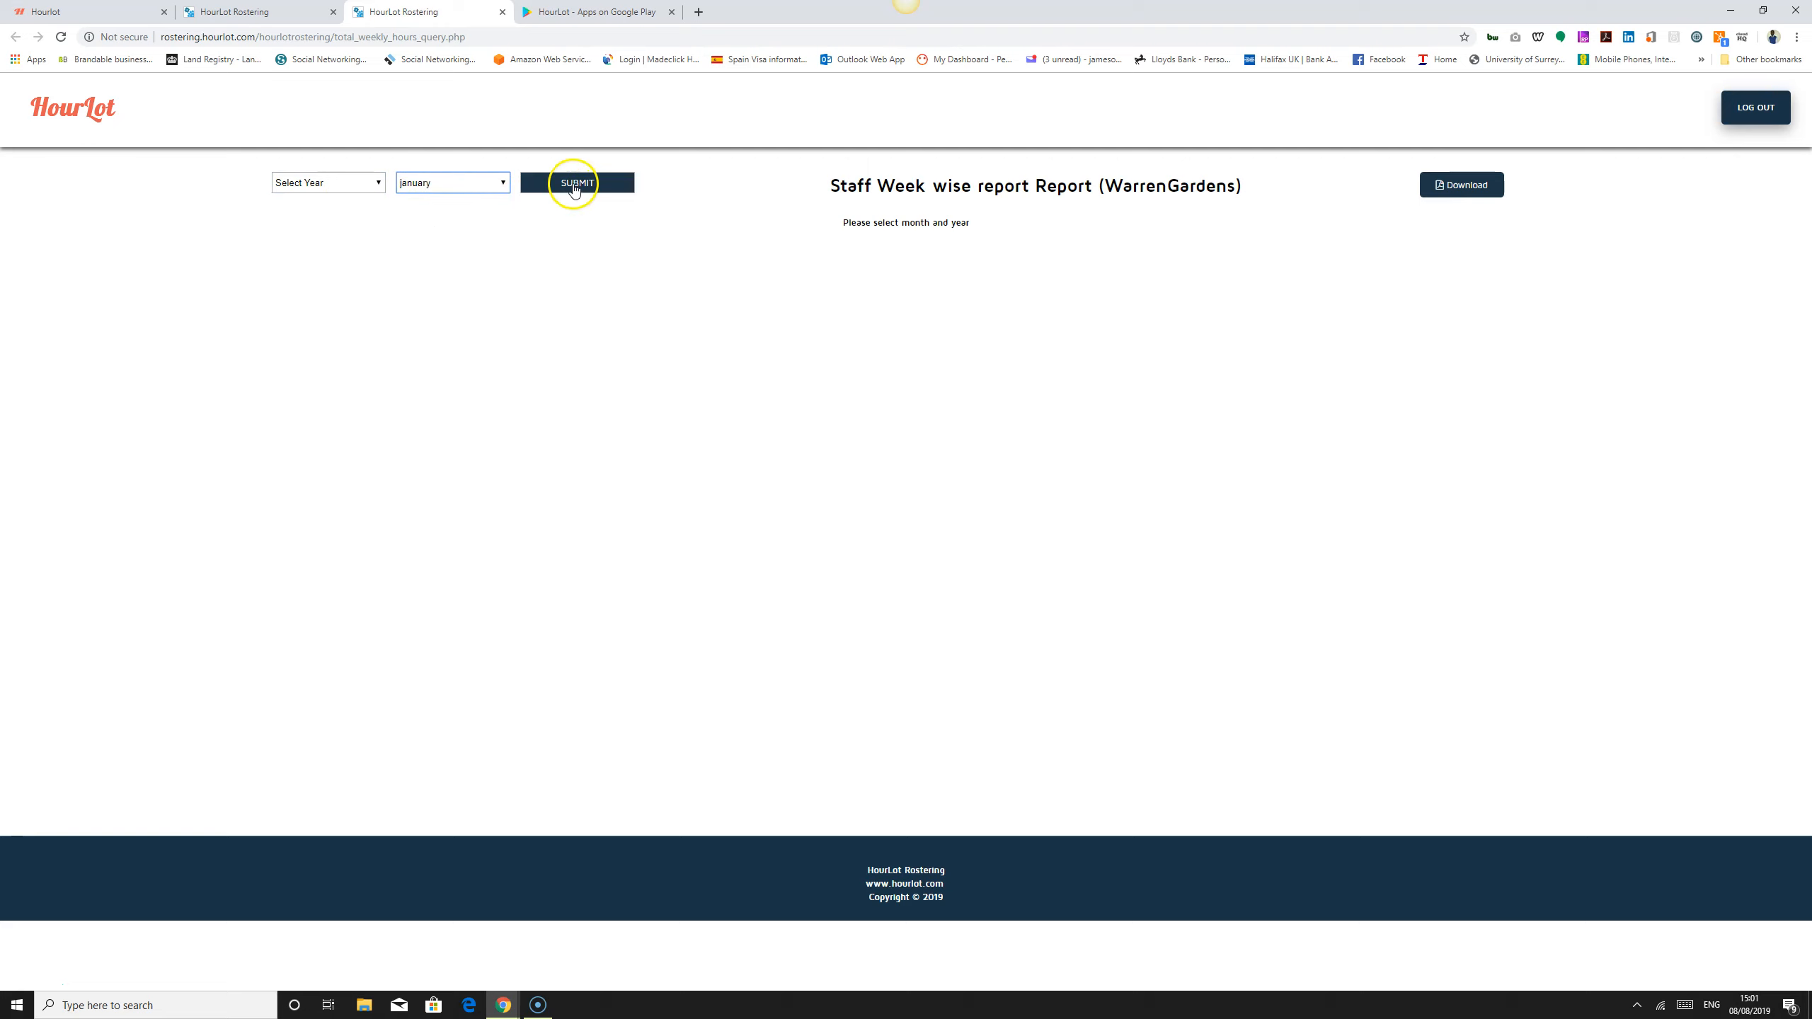
left_click(285, 191)
left_click(325, 210)
left_click(595, 183)
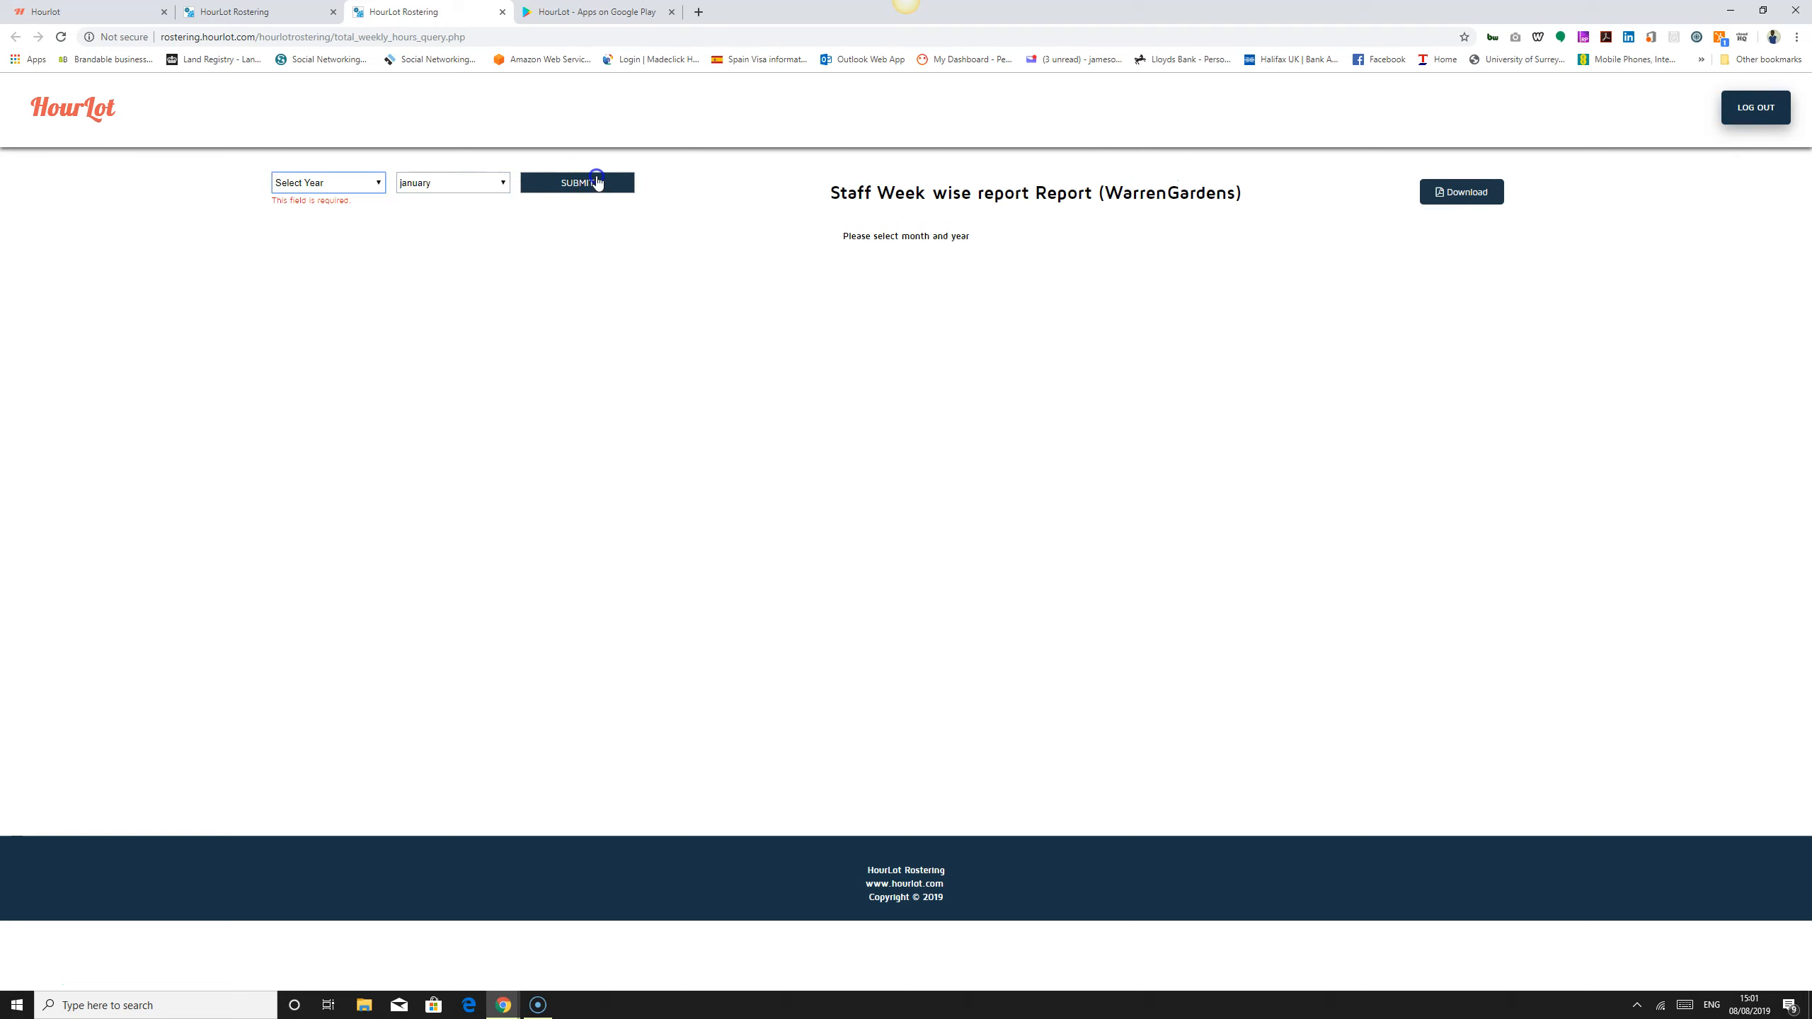
left_click(344, 187)
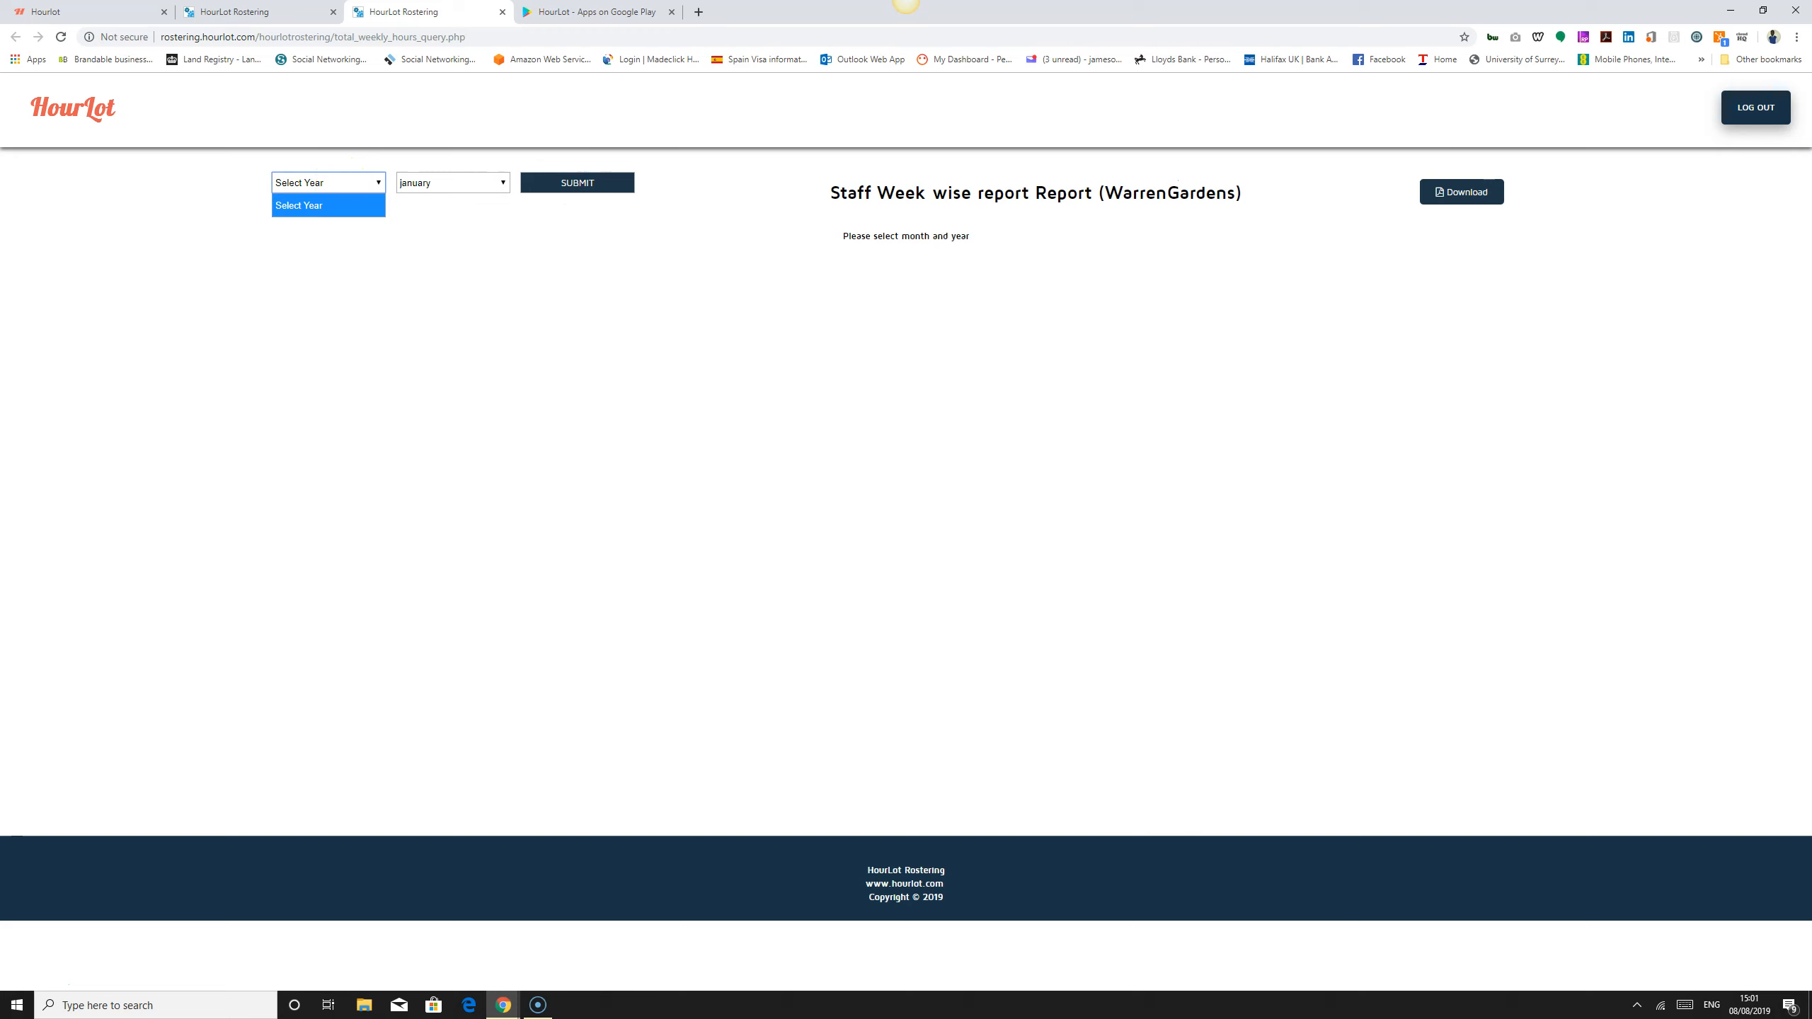
left_click(503, 12)
- View the list of available report queries and close the query selection
left_click(159, 255)
left_click(159, 255)
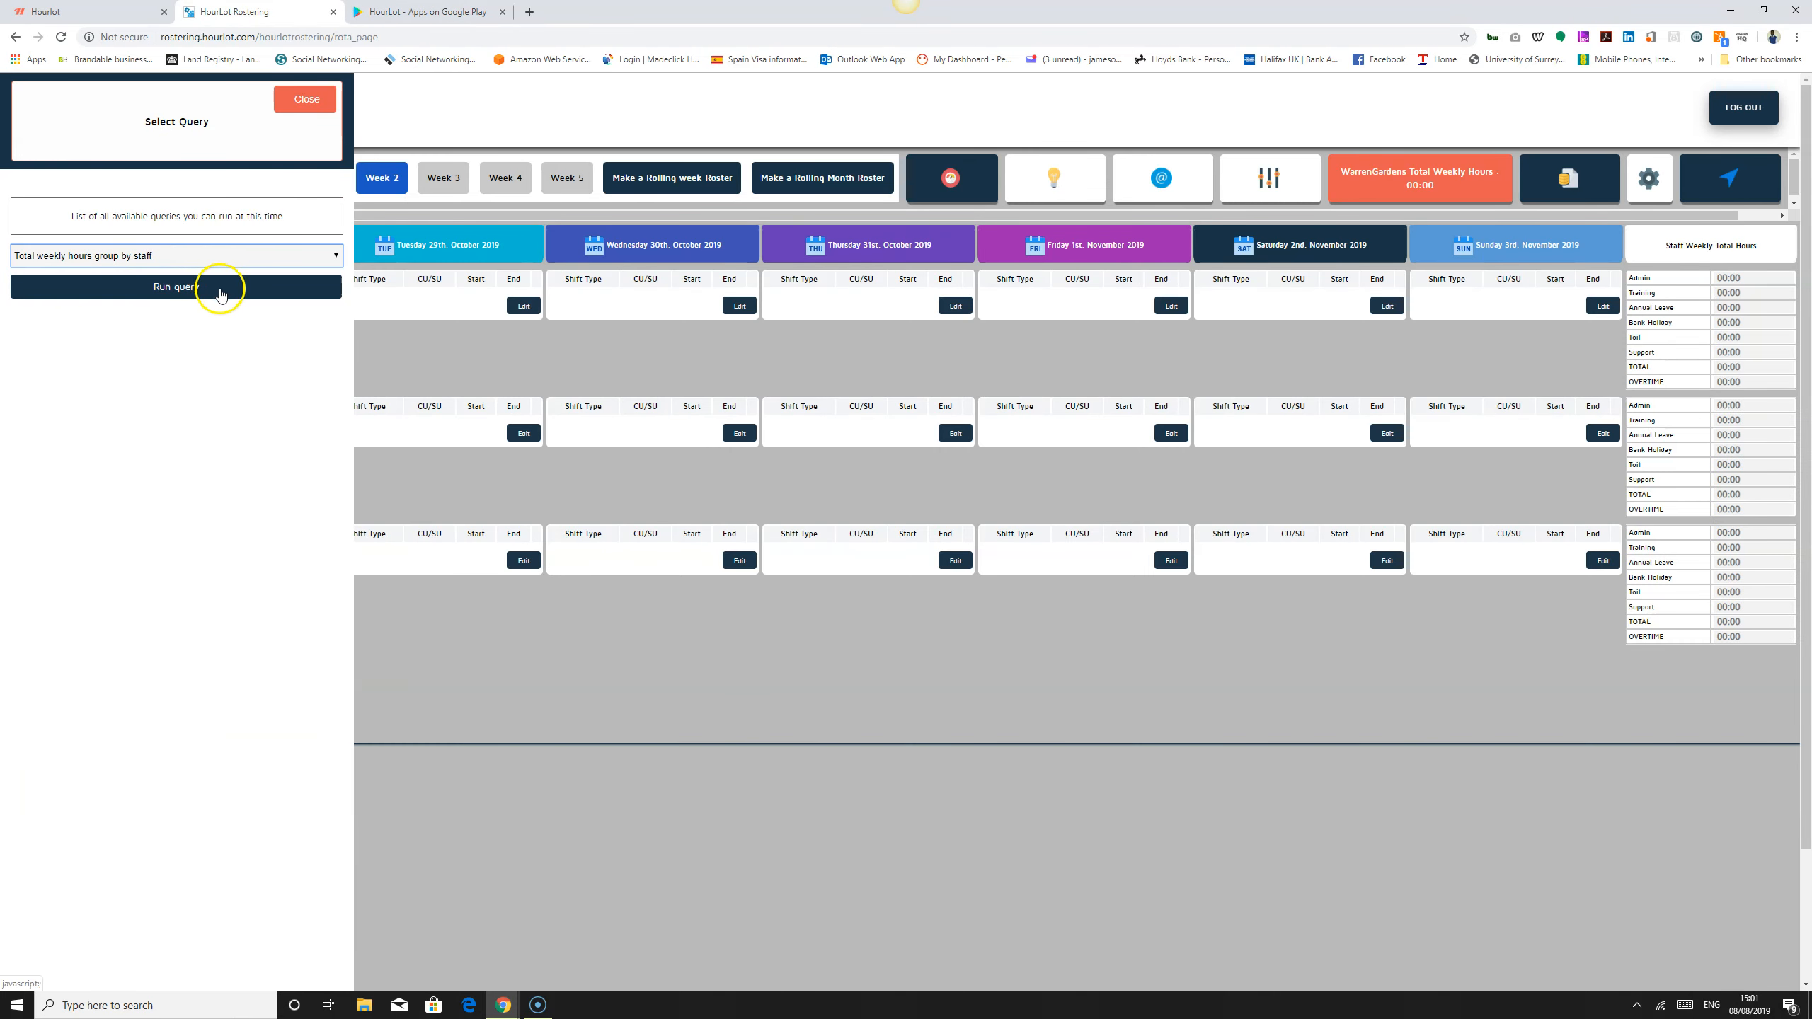
left_click(305, 100)
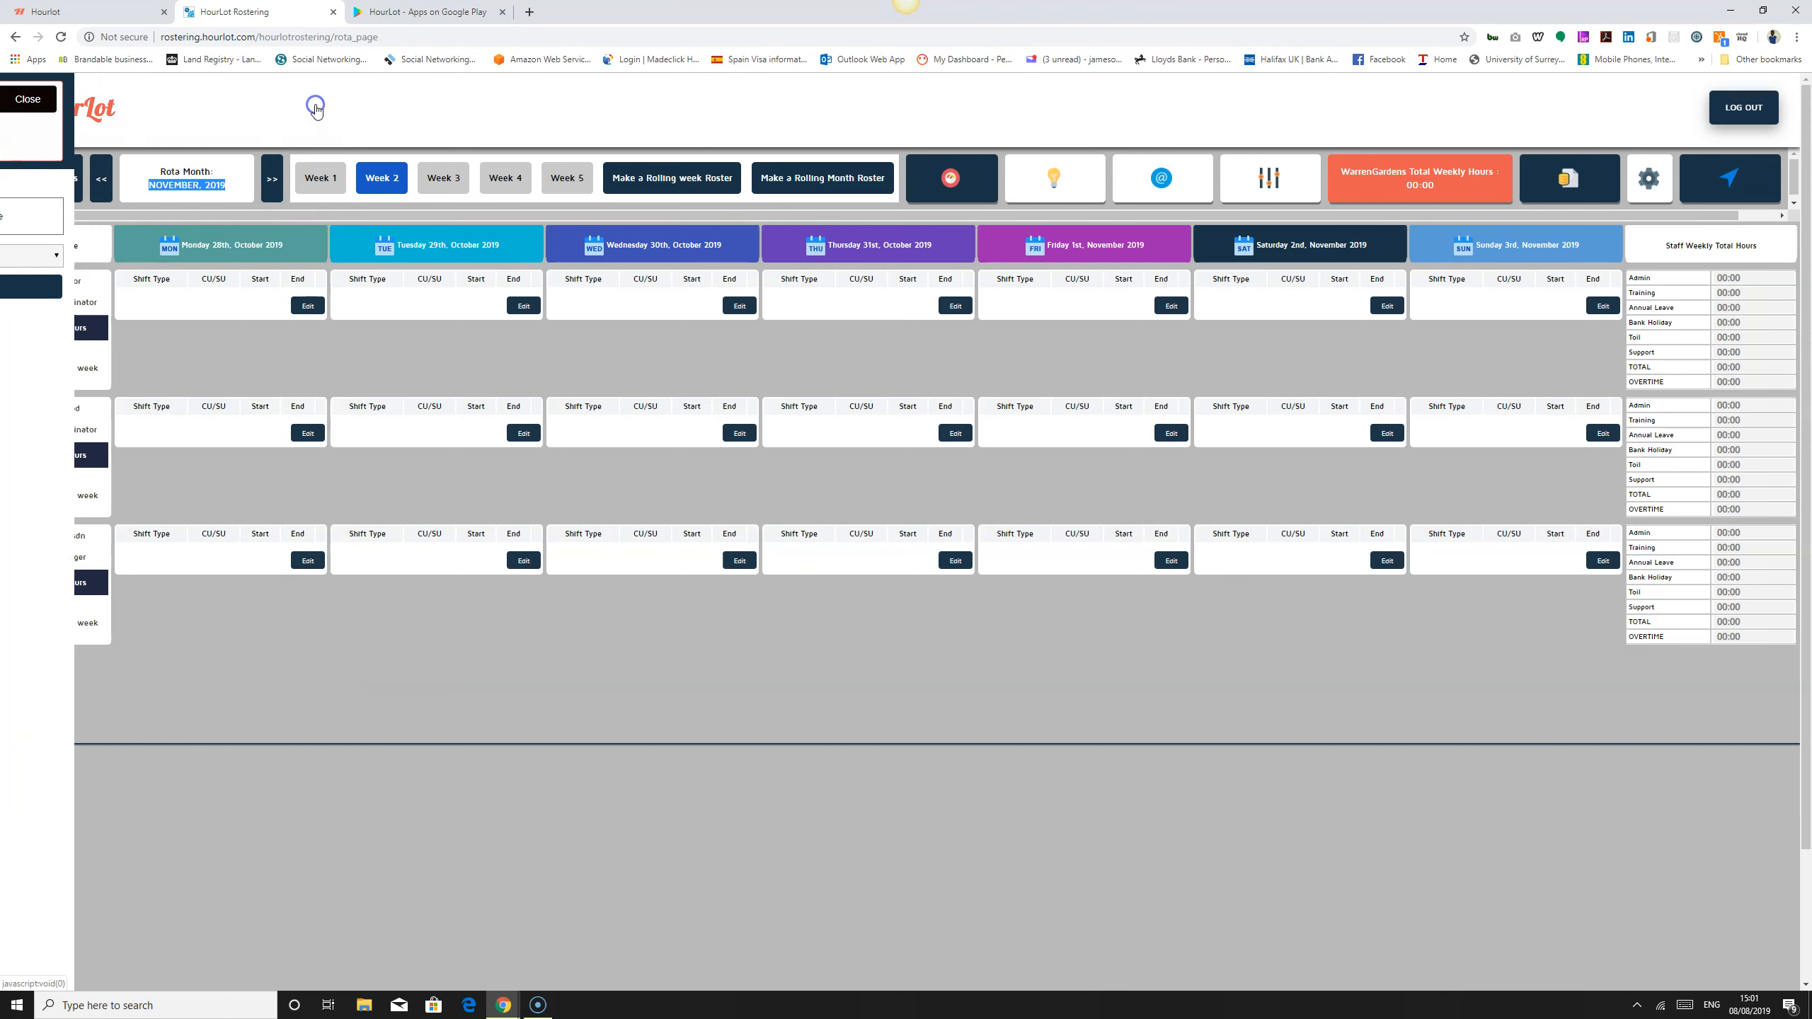
- Run the "List of weekend shift group by staff" report query
left_click(1580, 179)
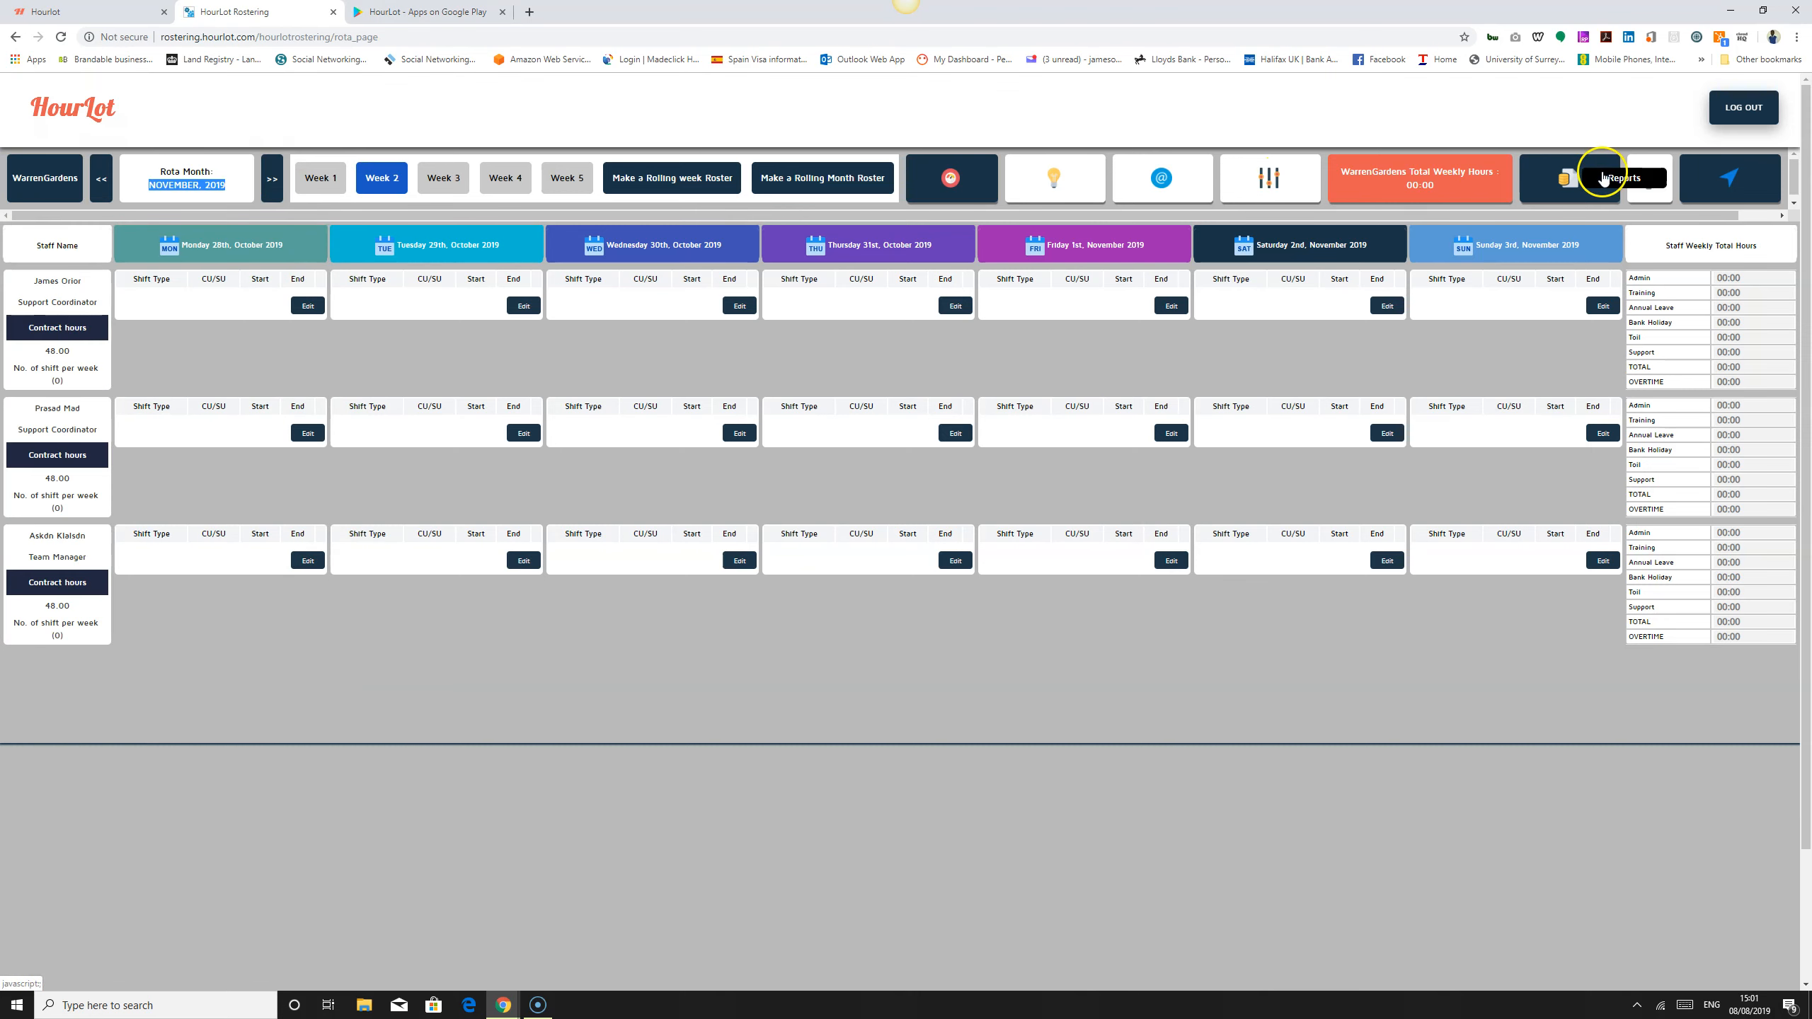
left_click(147, 255)
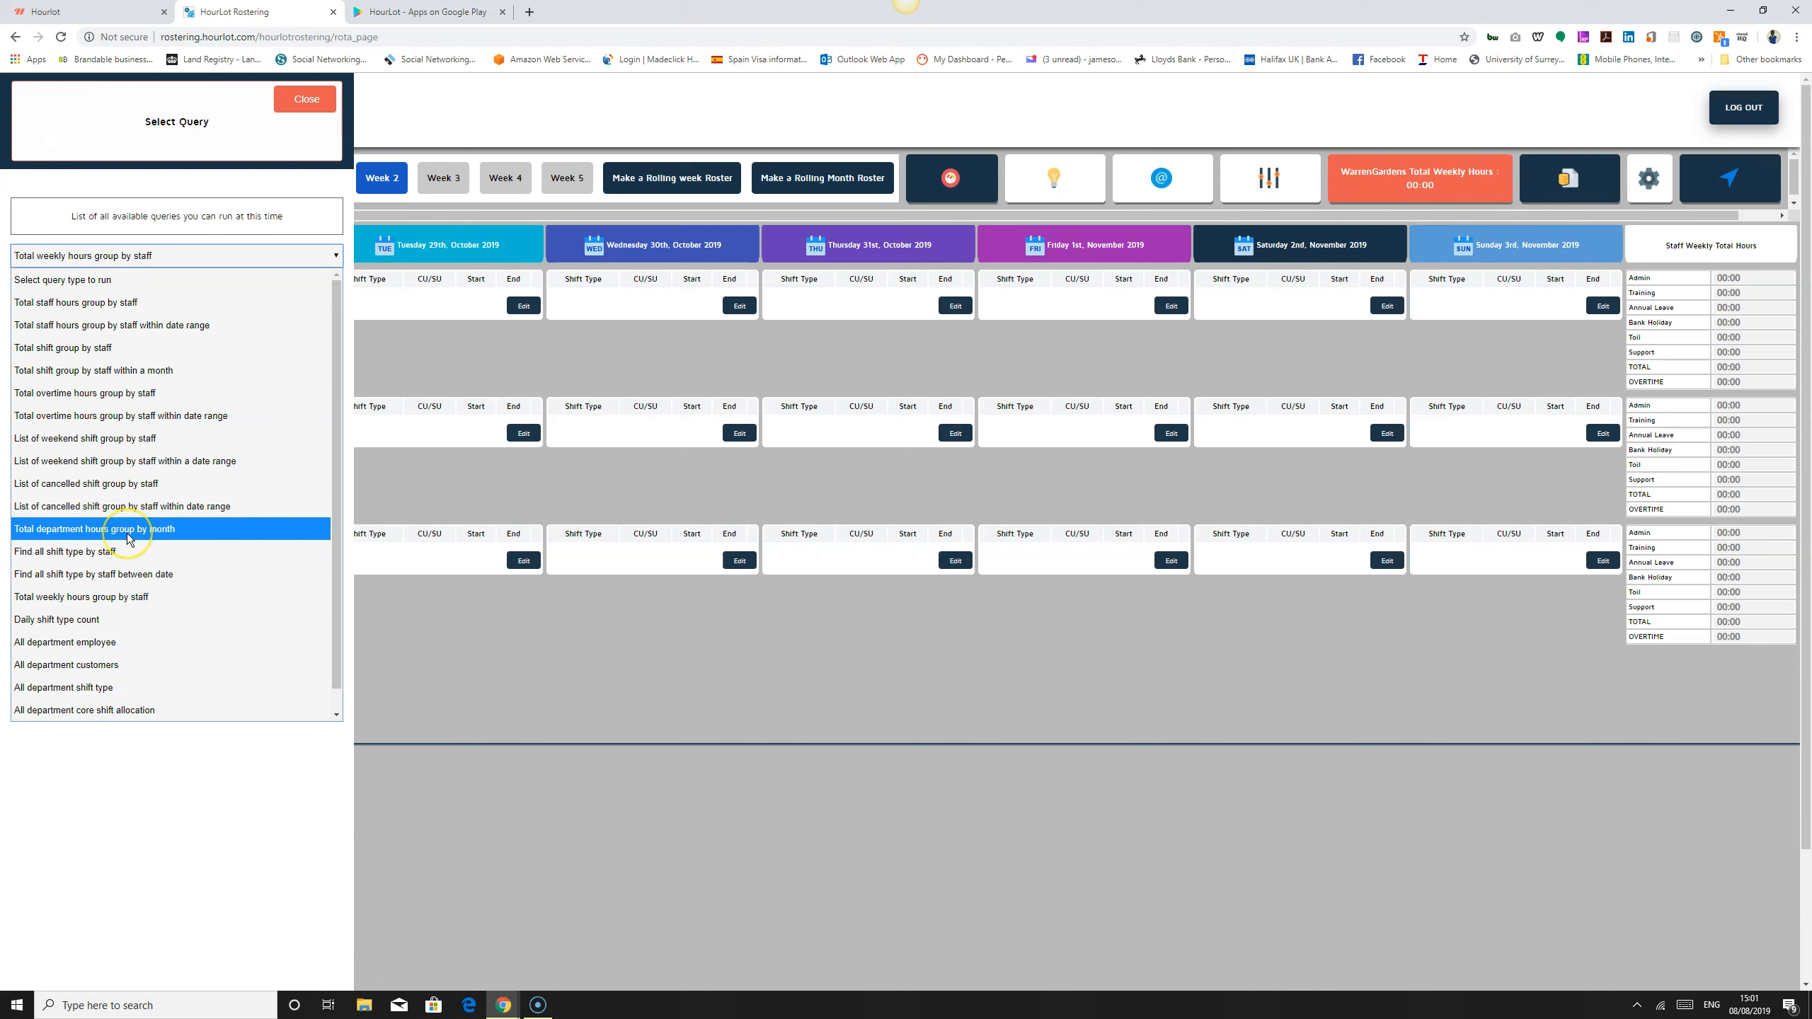
left_click(134, 438)
left_click(173, 286)
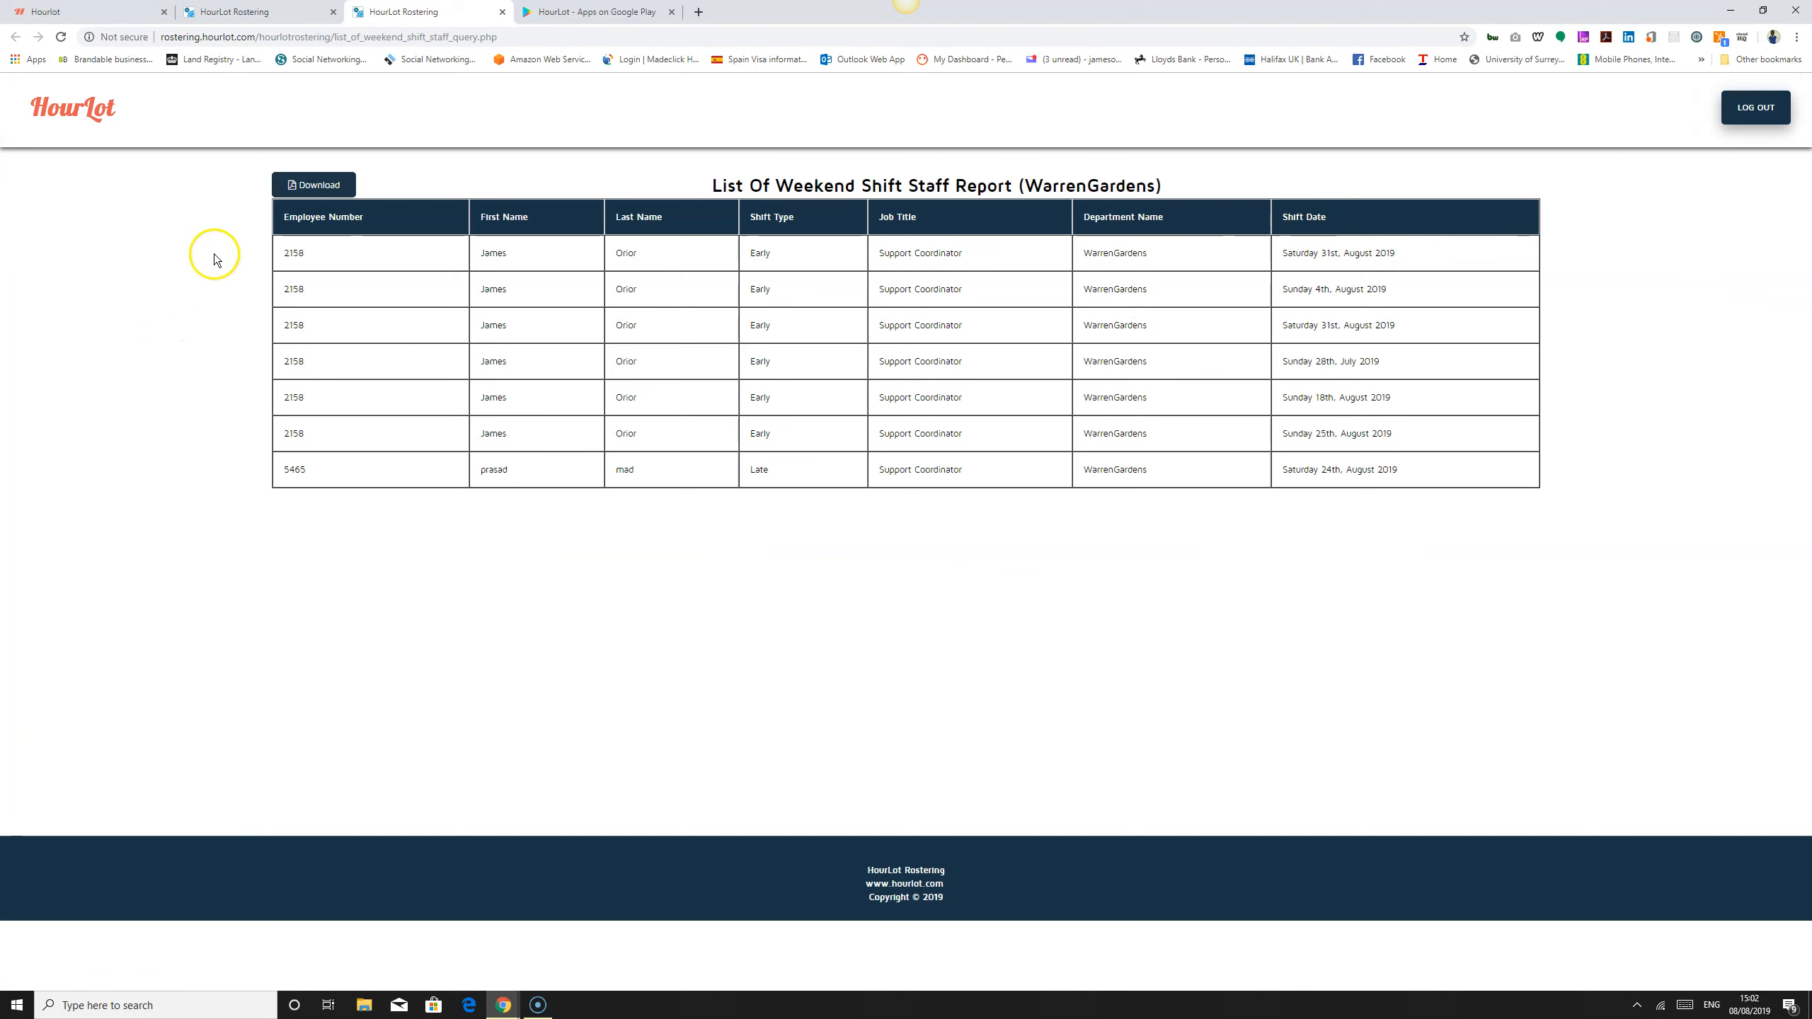
- Examine the title and rows of the weekend shift staff report, and close the report and the query selection
left_click_drag(712, 186, 1239, 179)
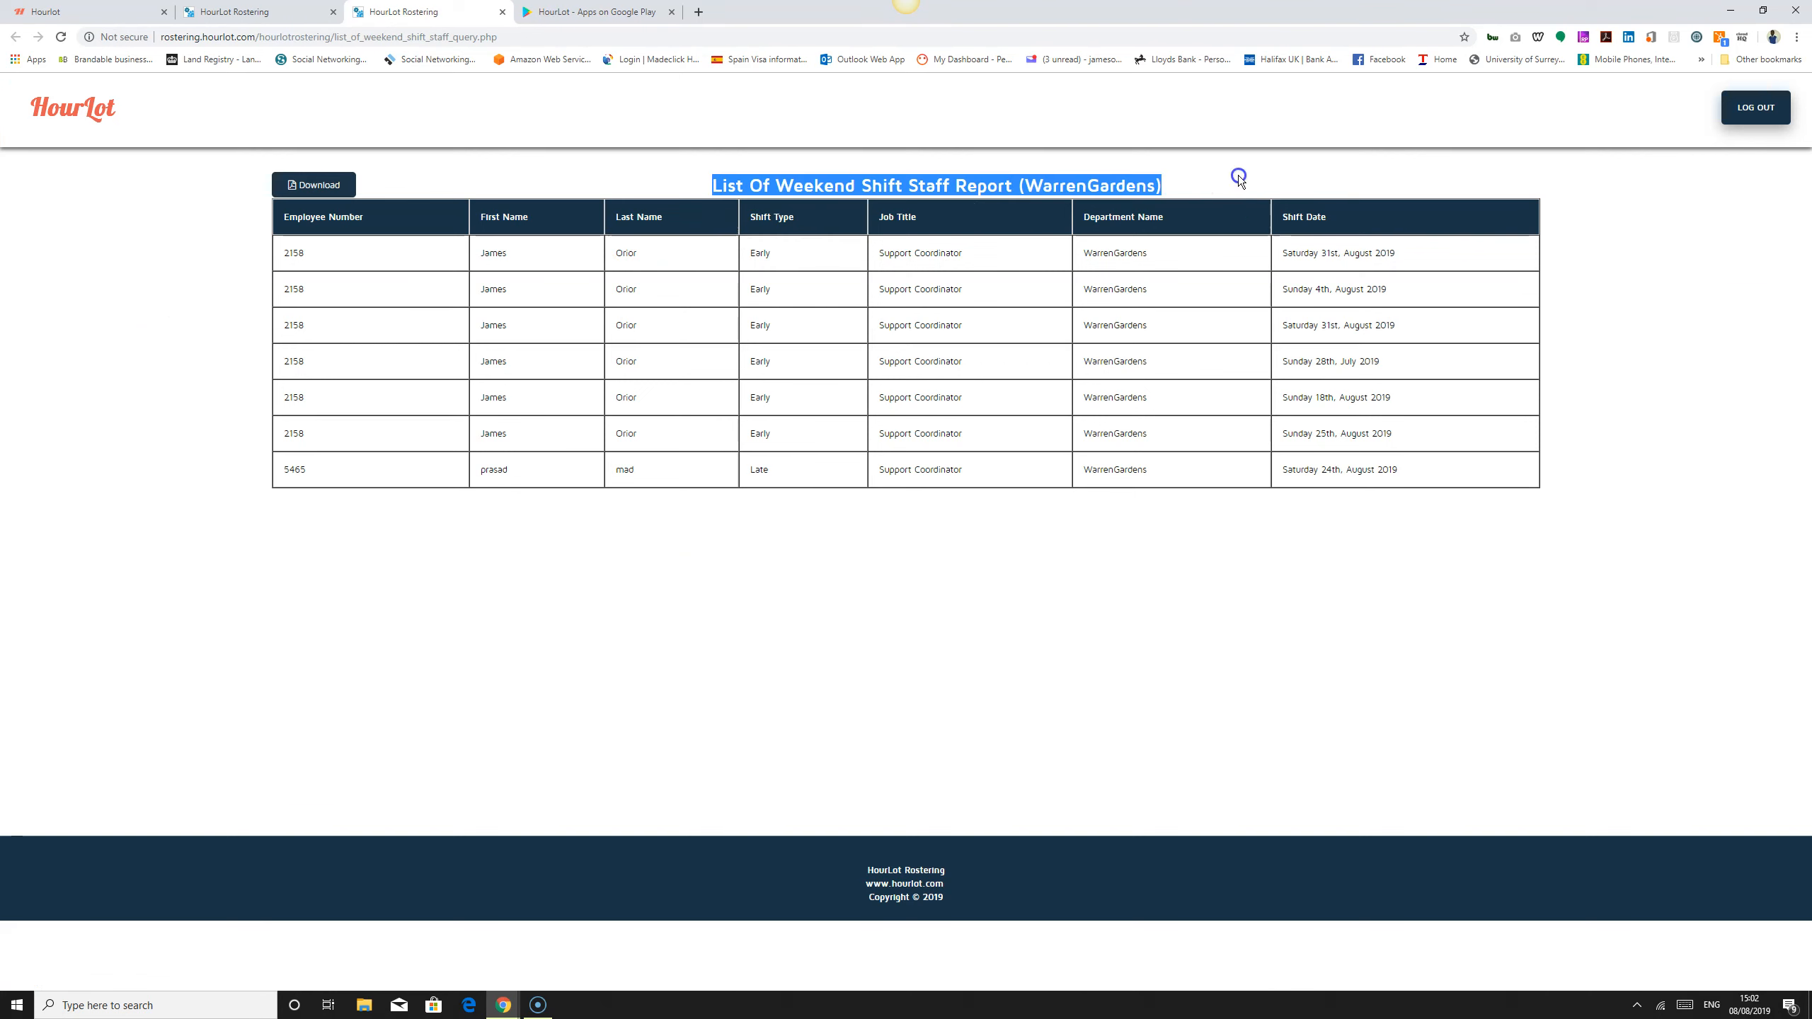
left_click(1658, 340)
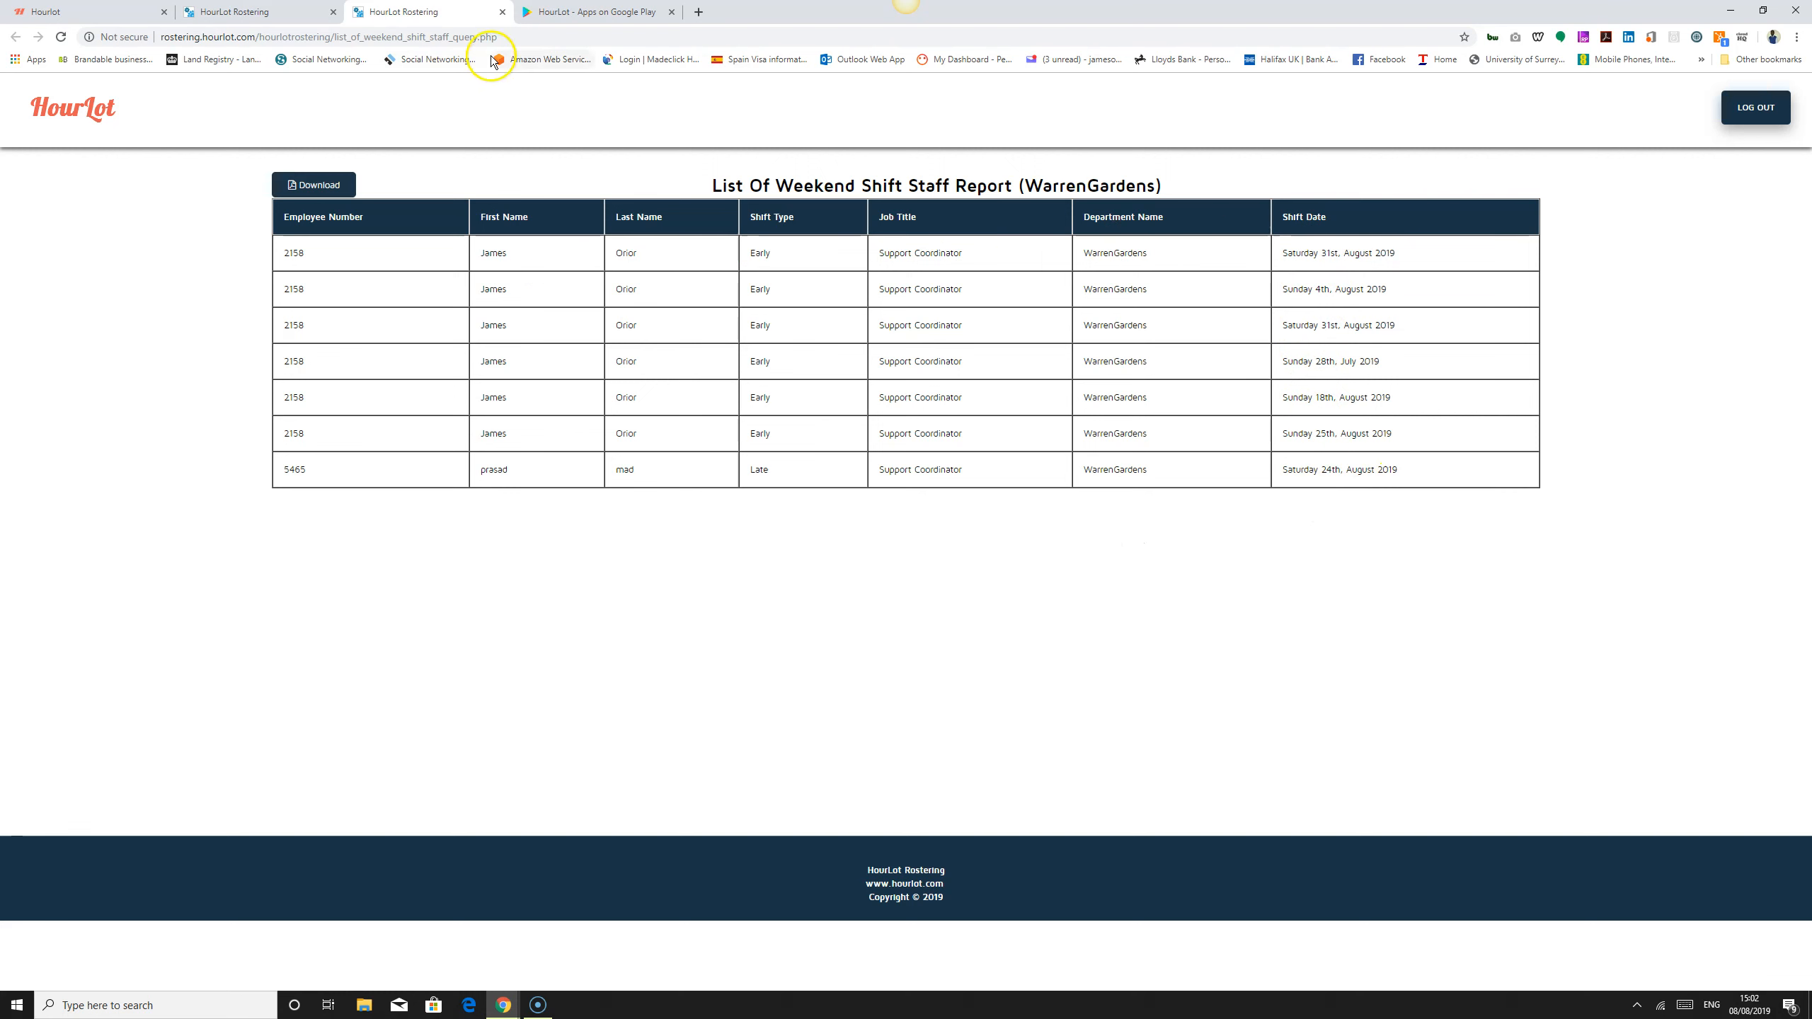
left_click(503, 11)
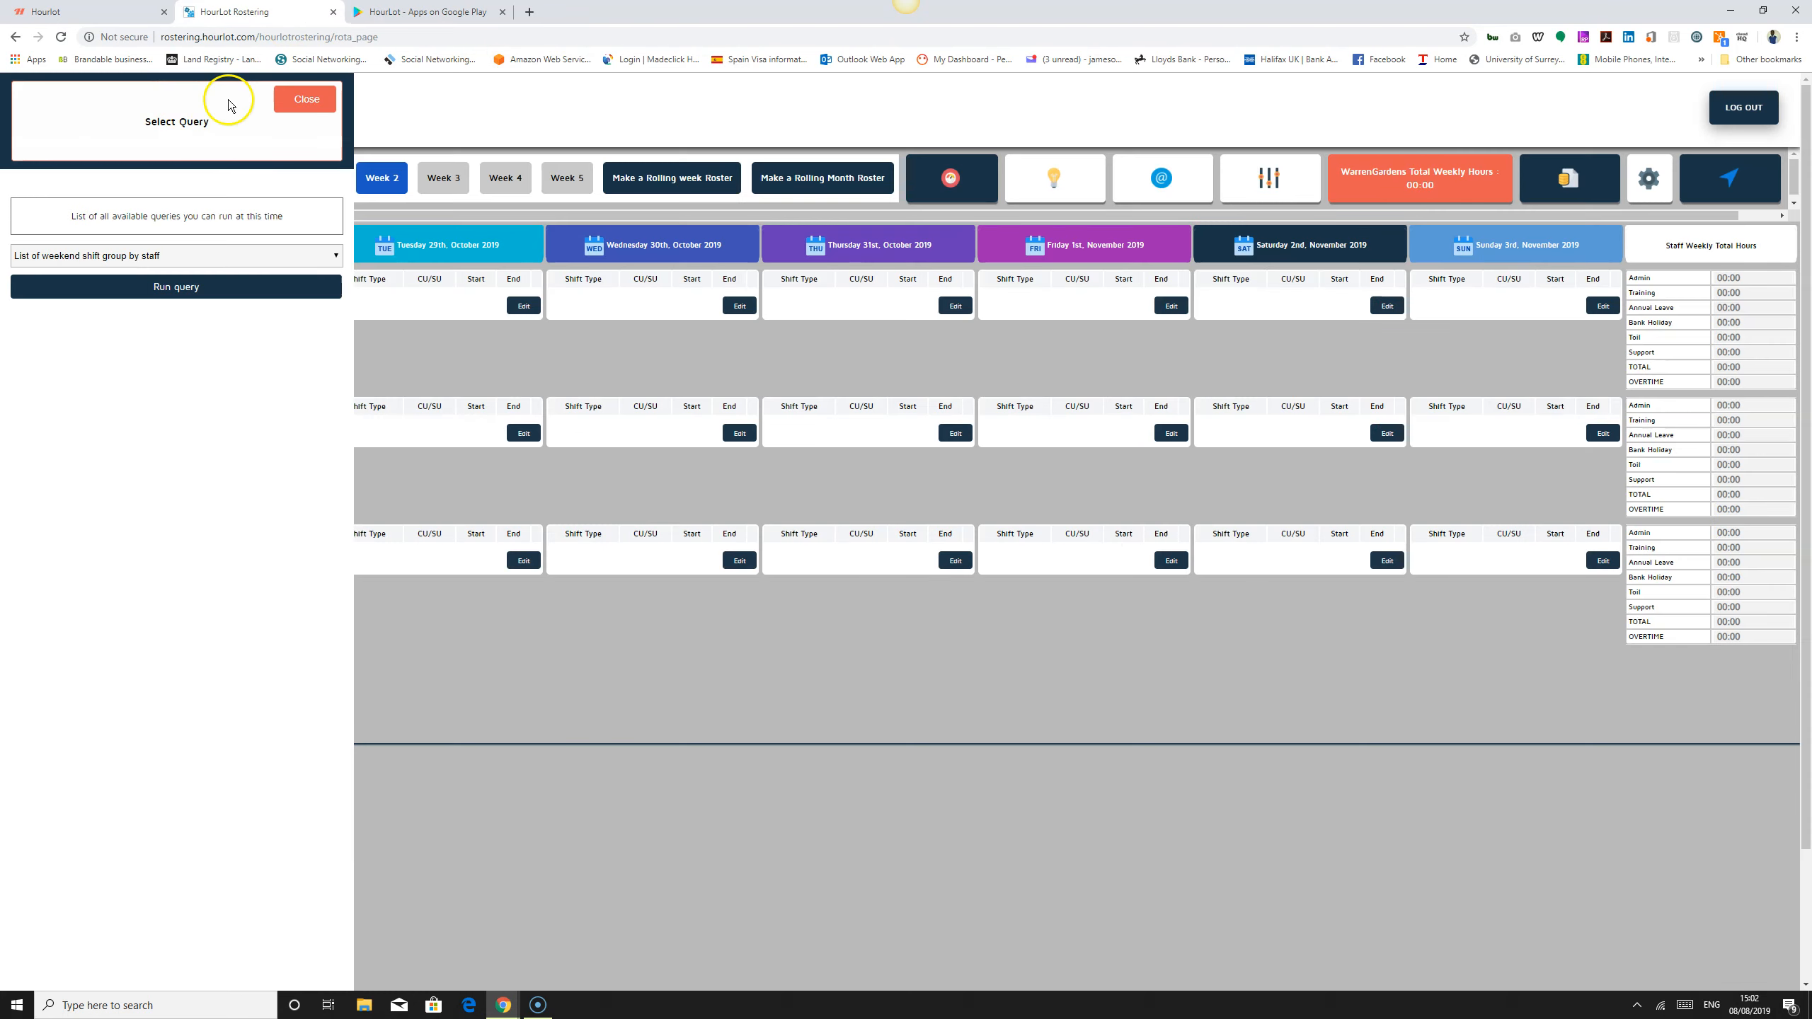
left_click(288, 104)
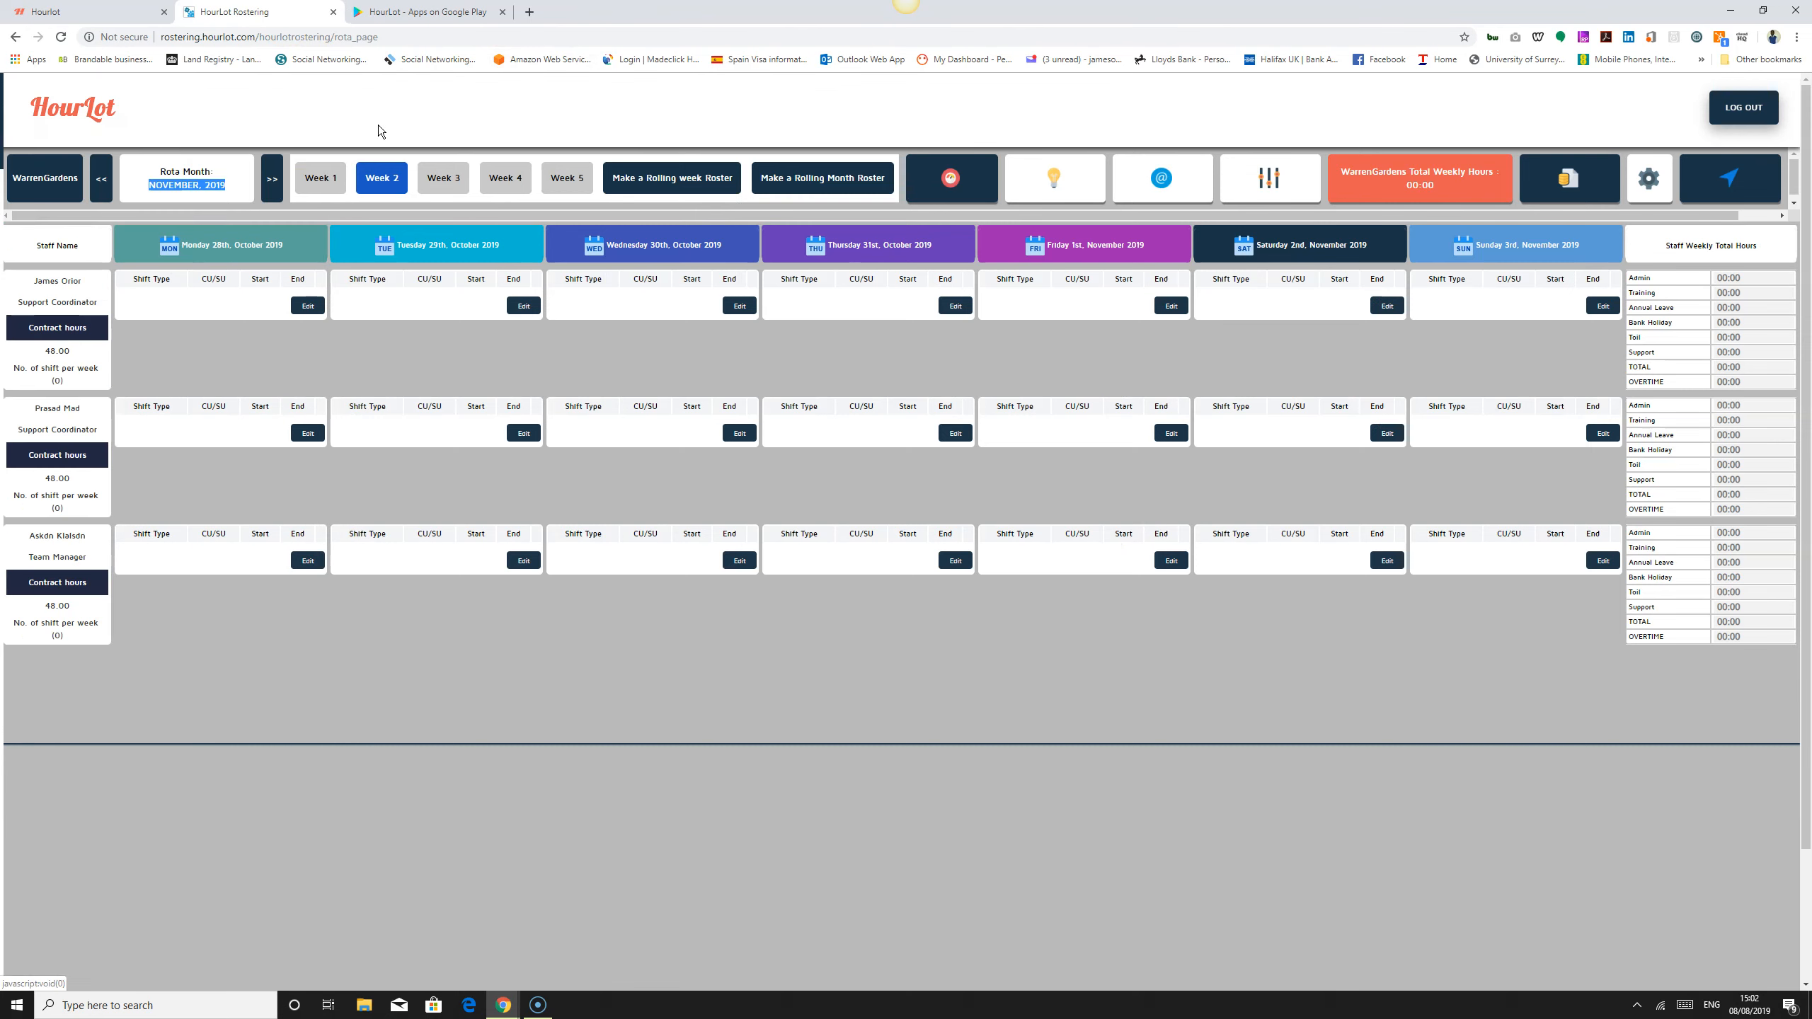
- View the department roster settings and examine the daily limits for wake night, sleep-in, day and late shifts and annual leave
left_click(1644, 186)
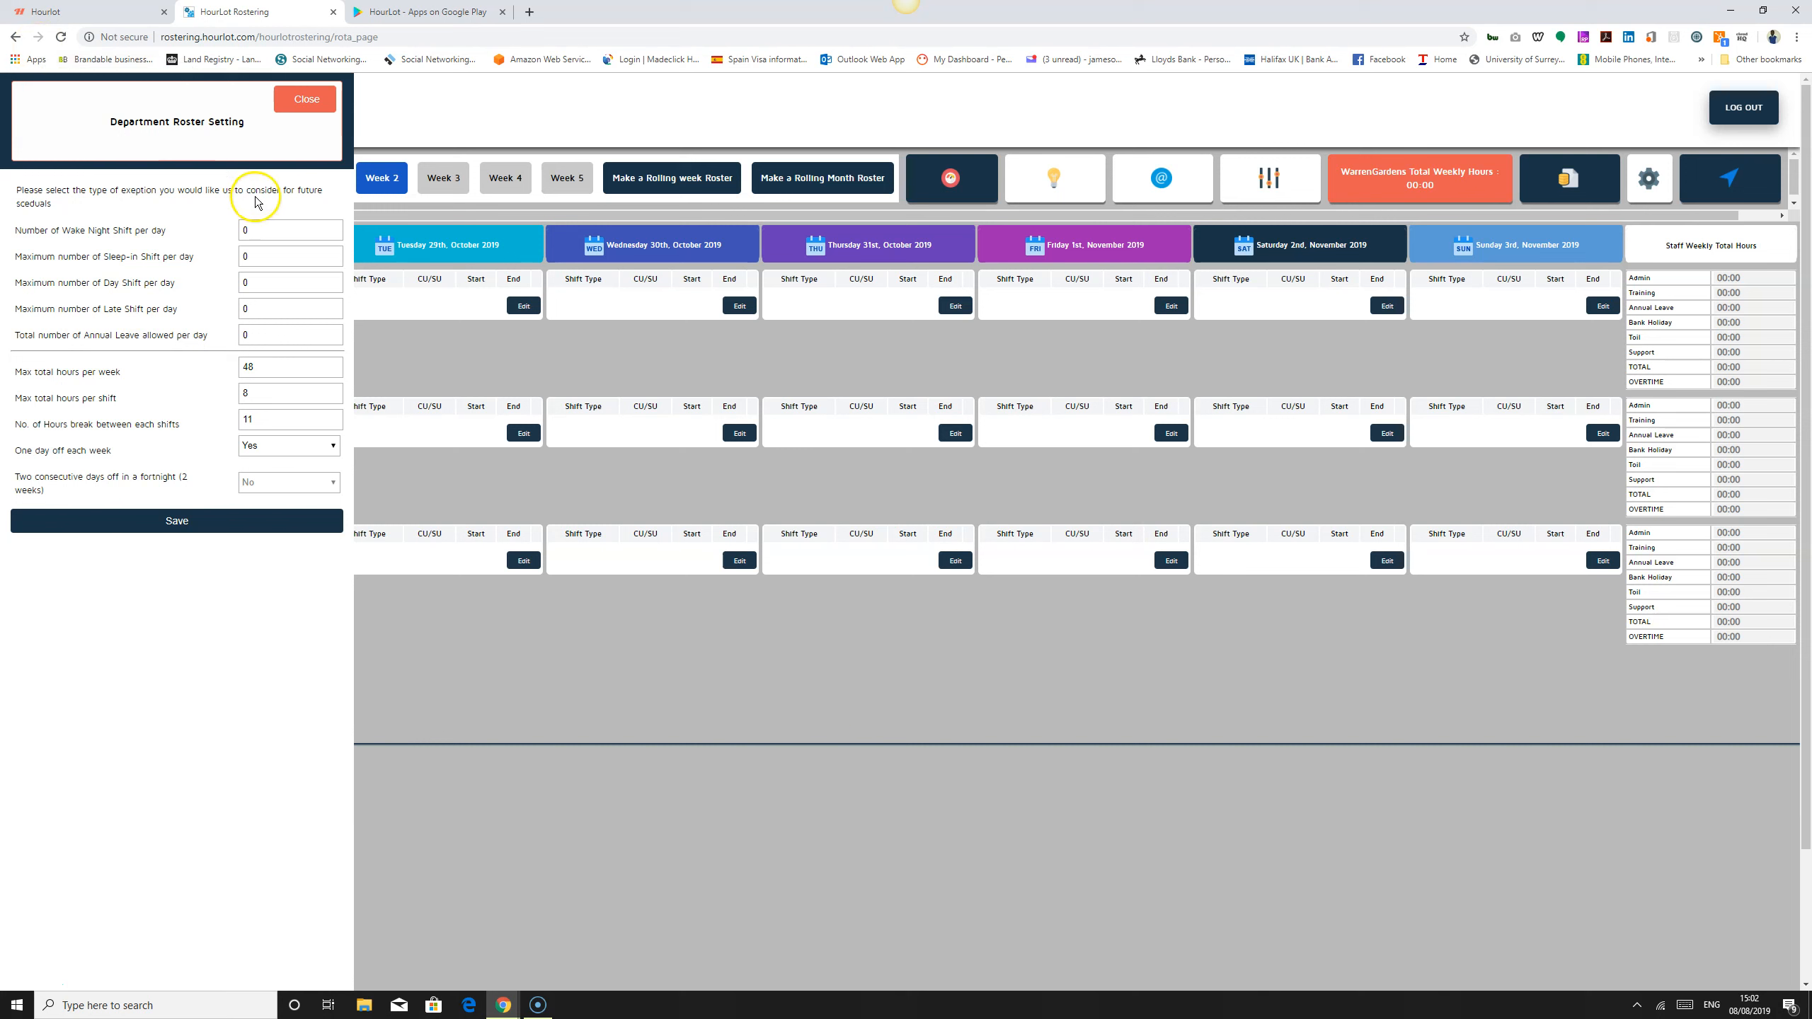
double_click(288, 230)
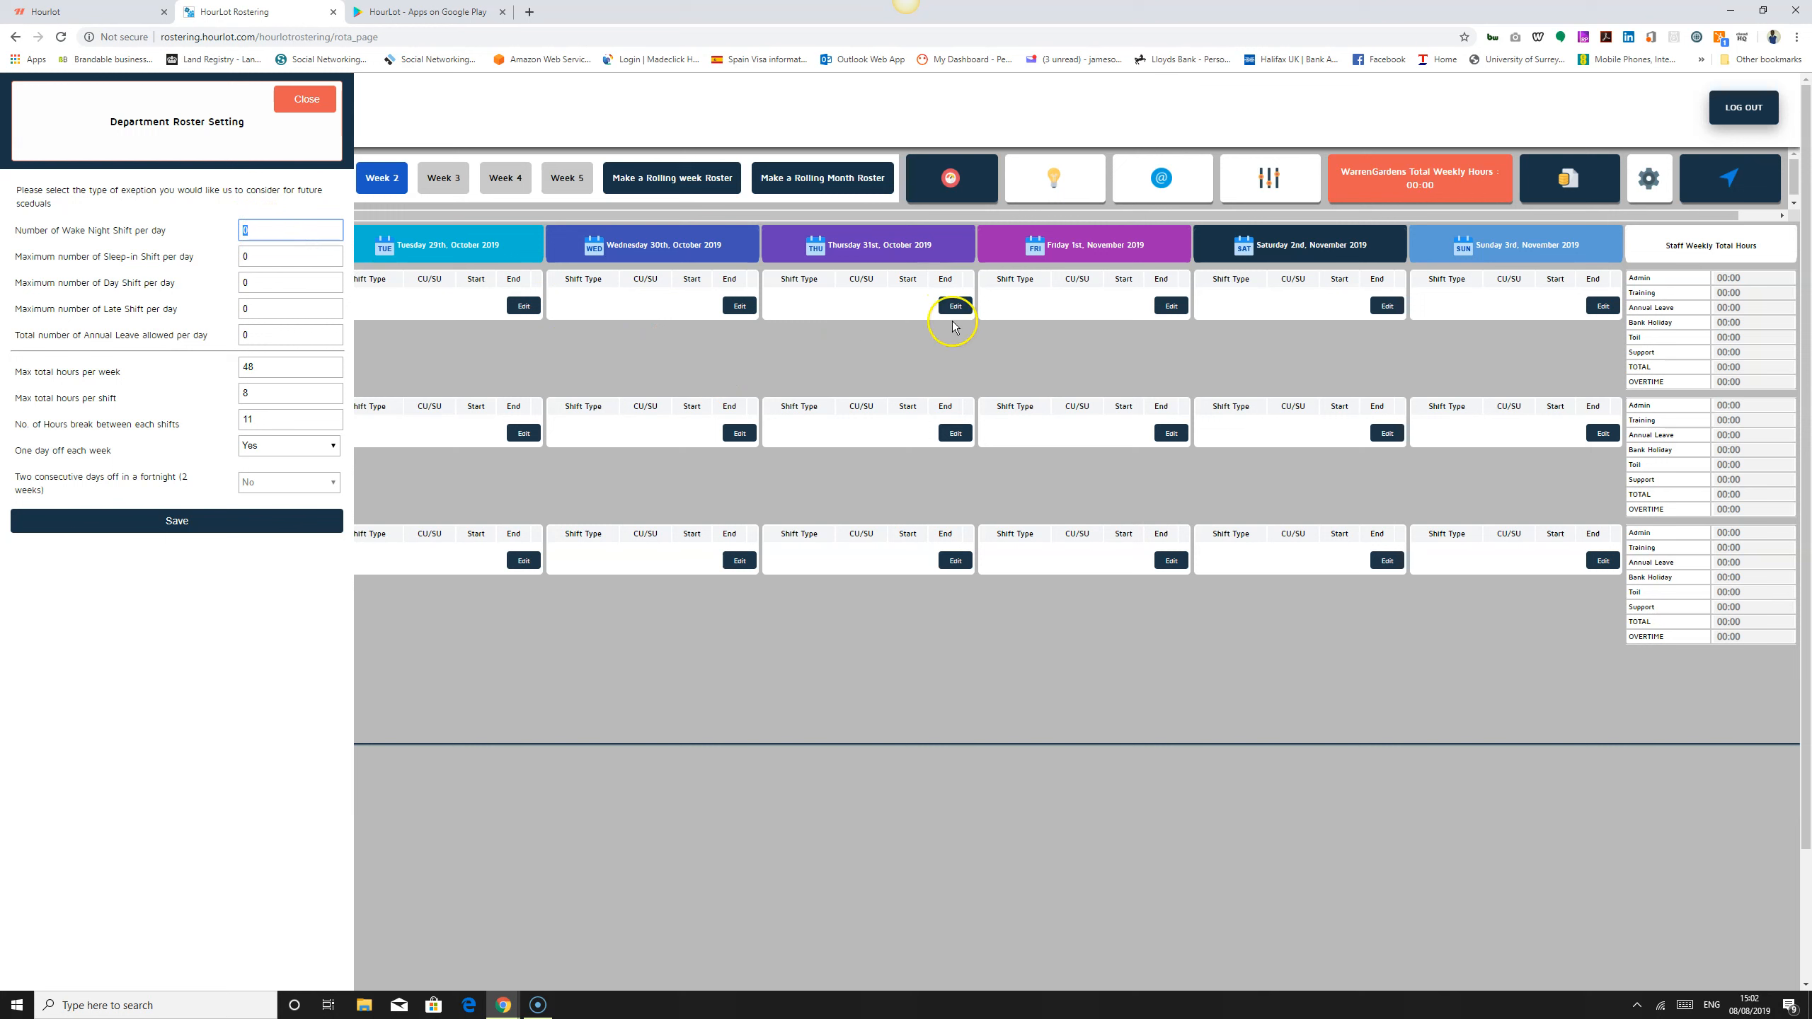
left_click(271, 256)
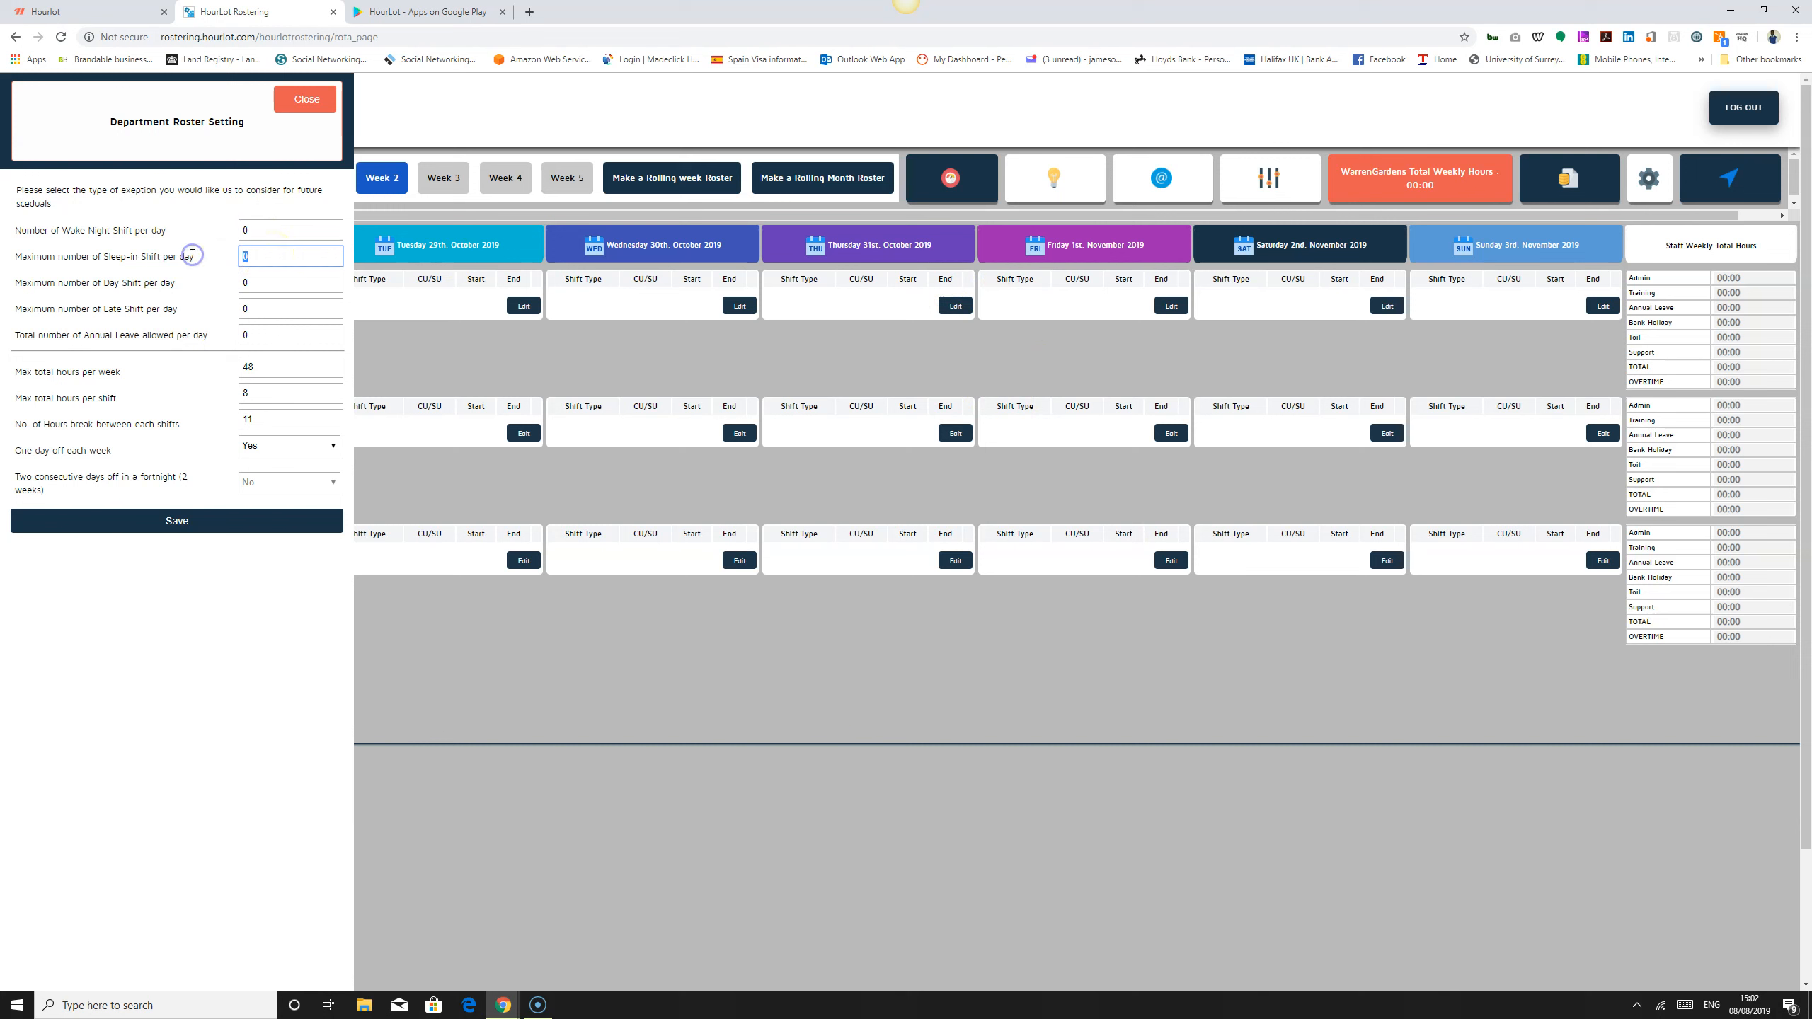
left_click_drag(293, 281, 188, 286)
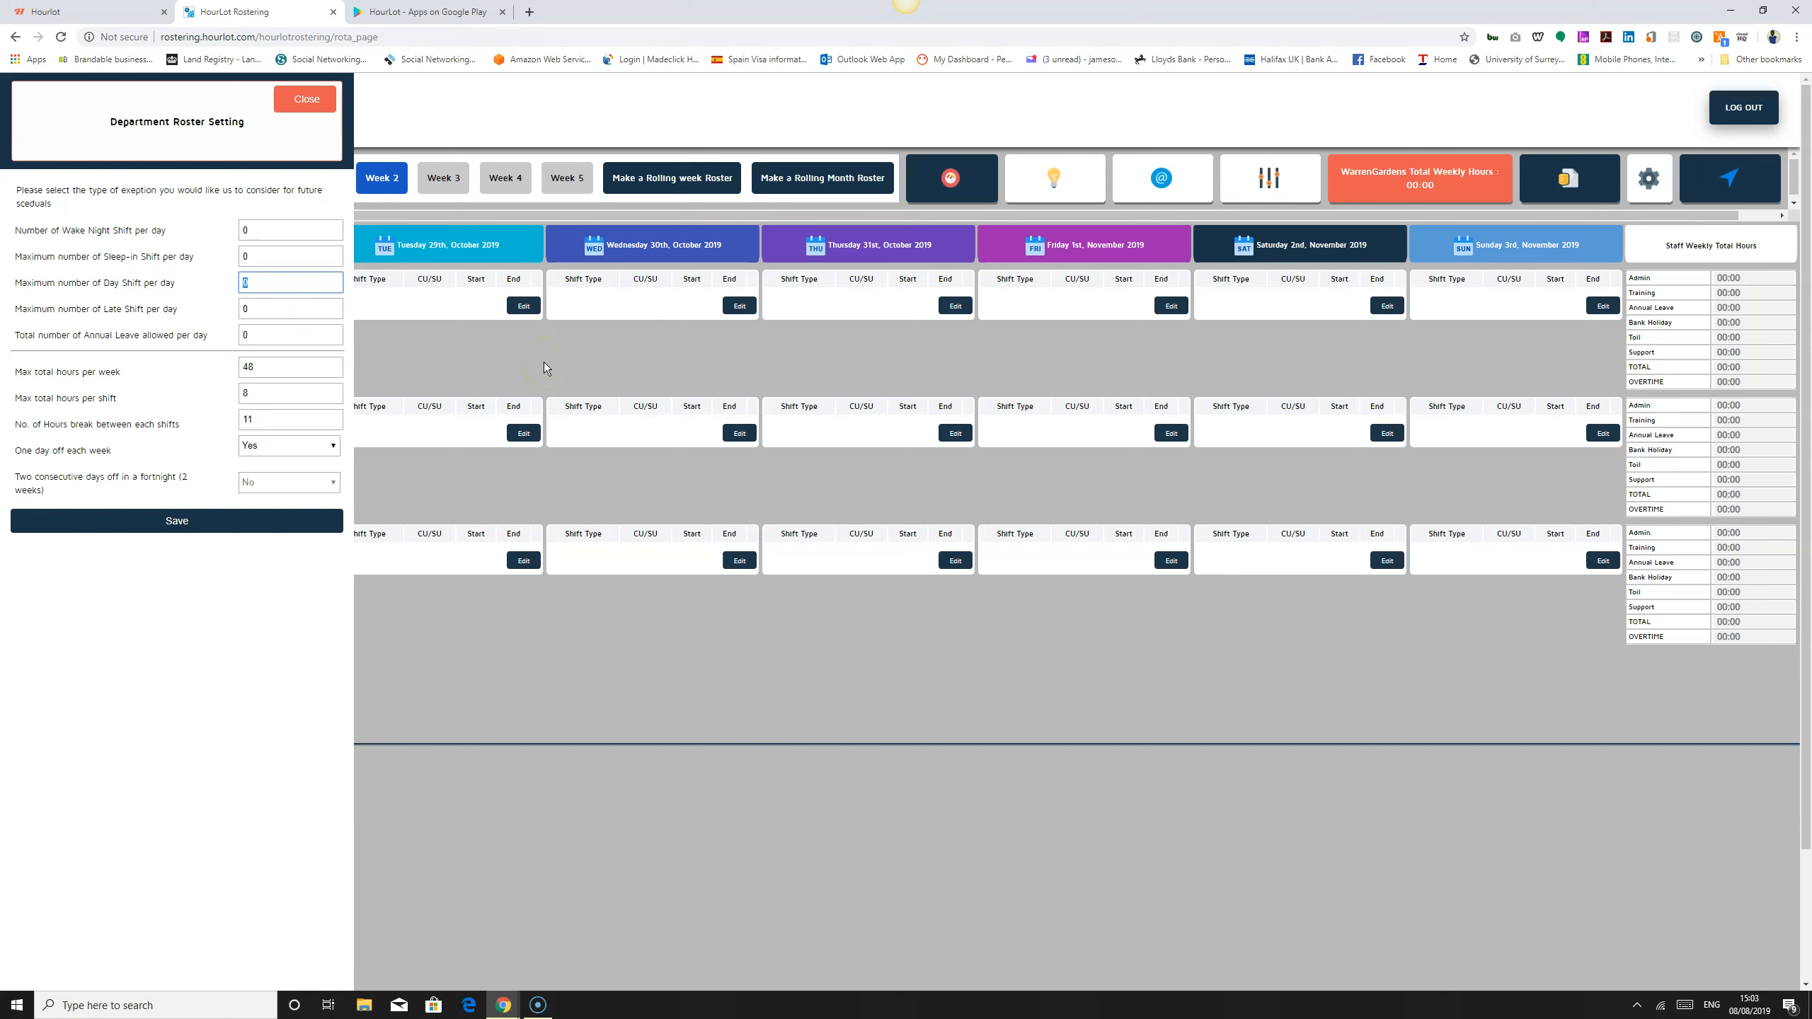
left_click(278, 281)
left_click(267, 309)
left_click(270, 336)
double_click(248, 309)
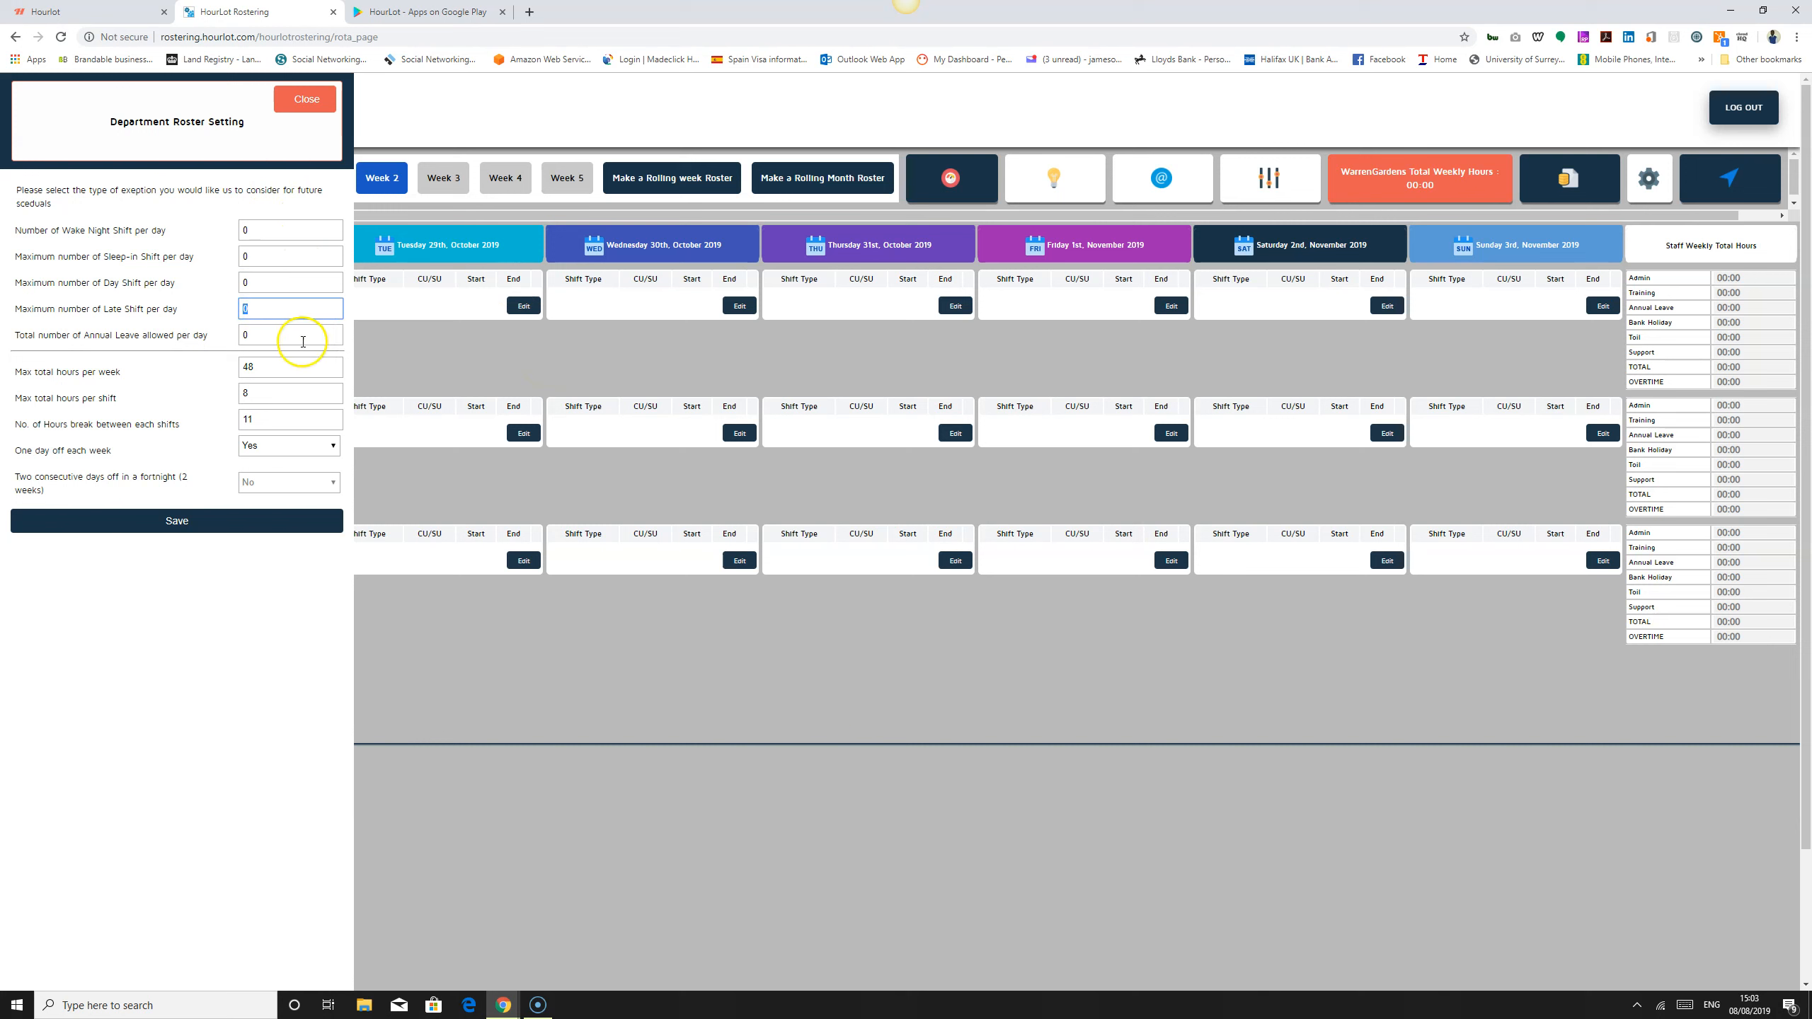
double_click(268, 336)
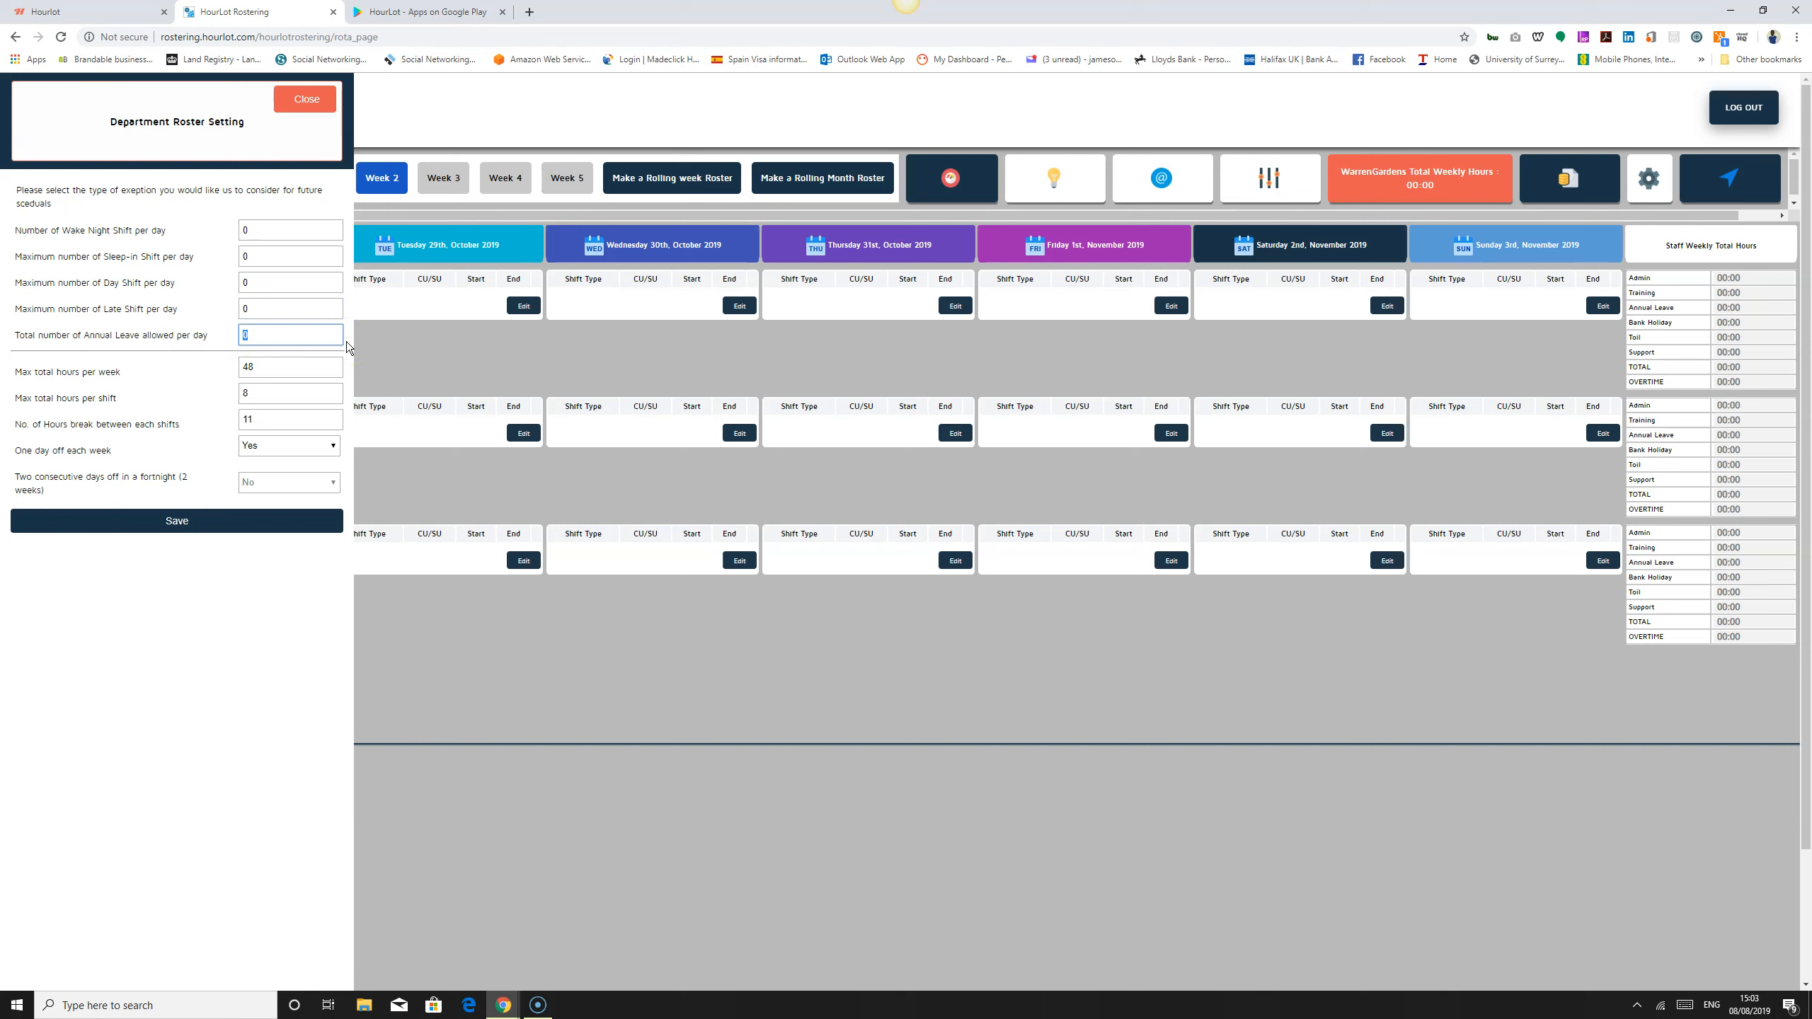
- Examine the maximum total hours per week setting alongside the per-shift limit
double_click(283, 372)
left_click_drag(18, 374, 133, 373)
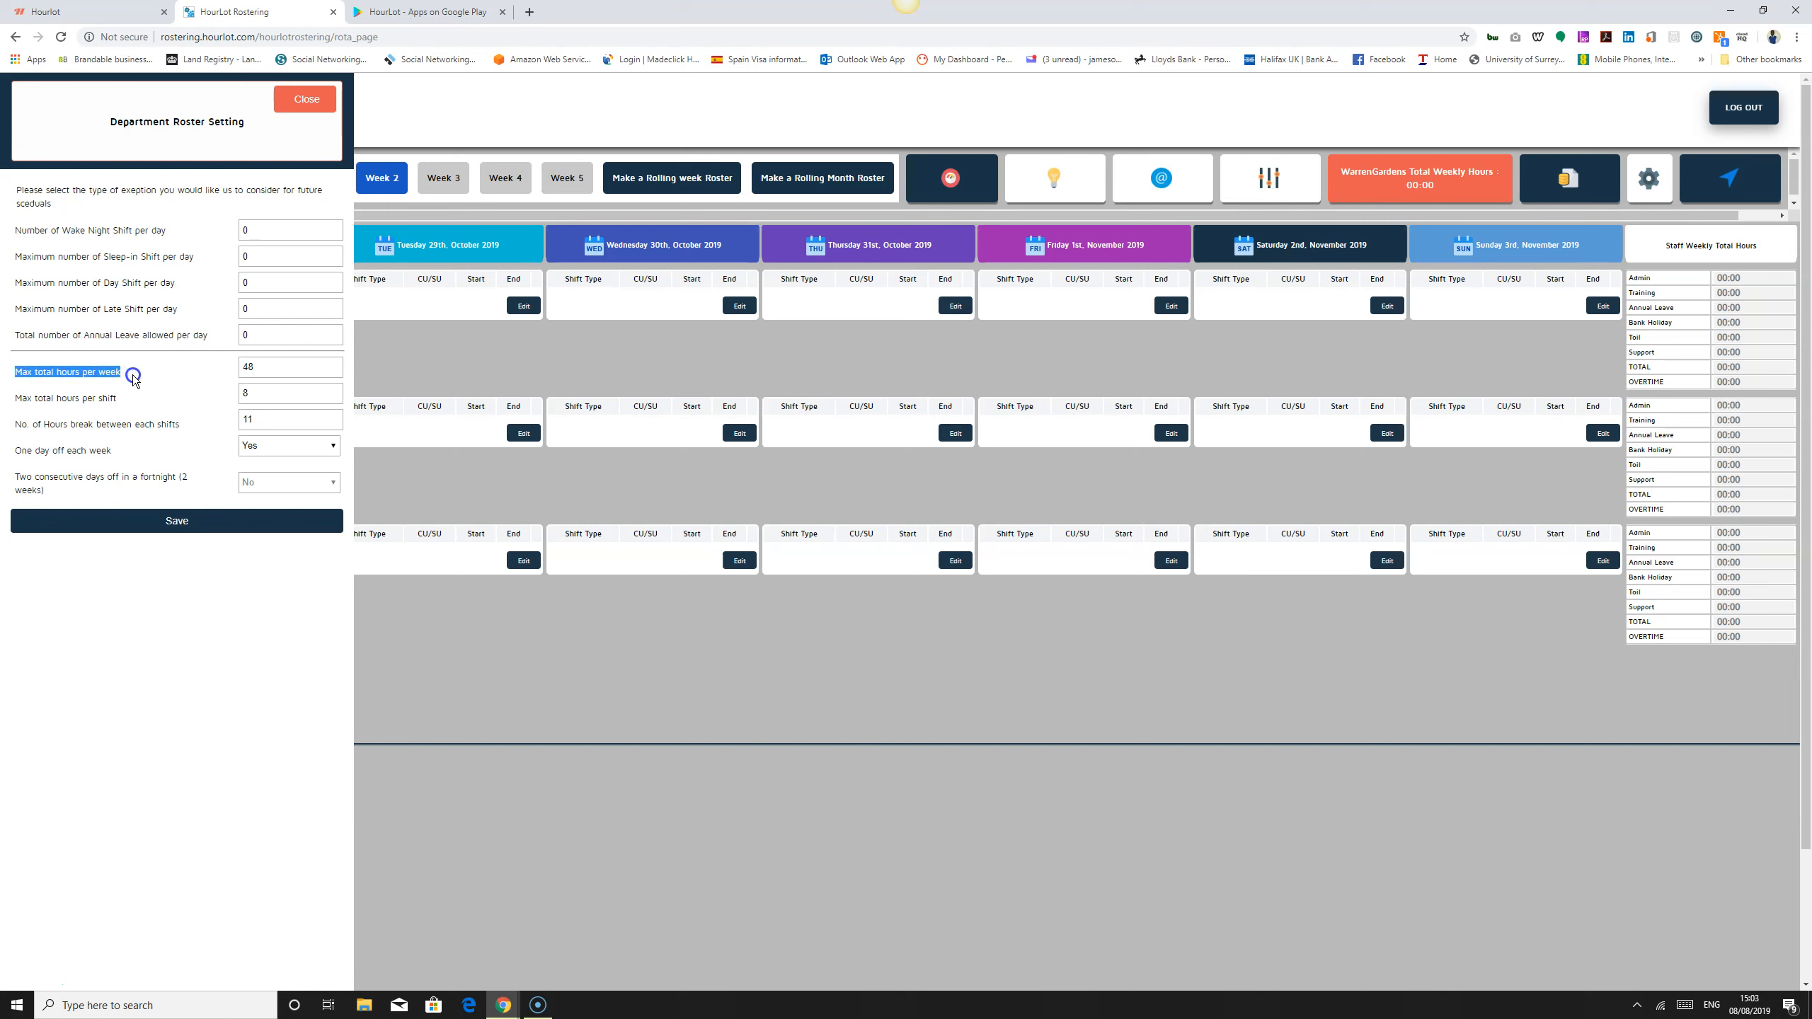
double_click(270, 364)
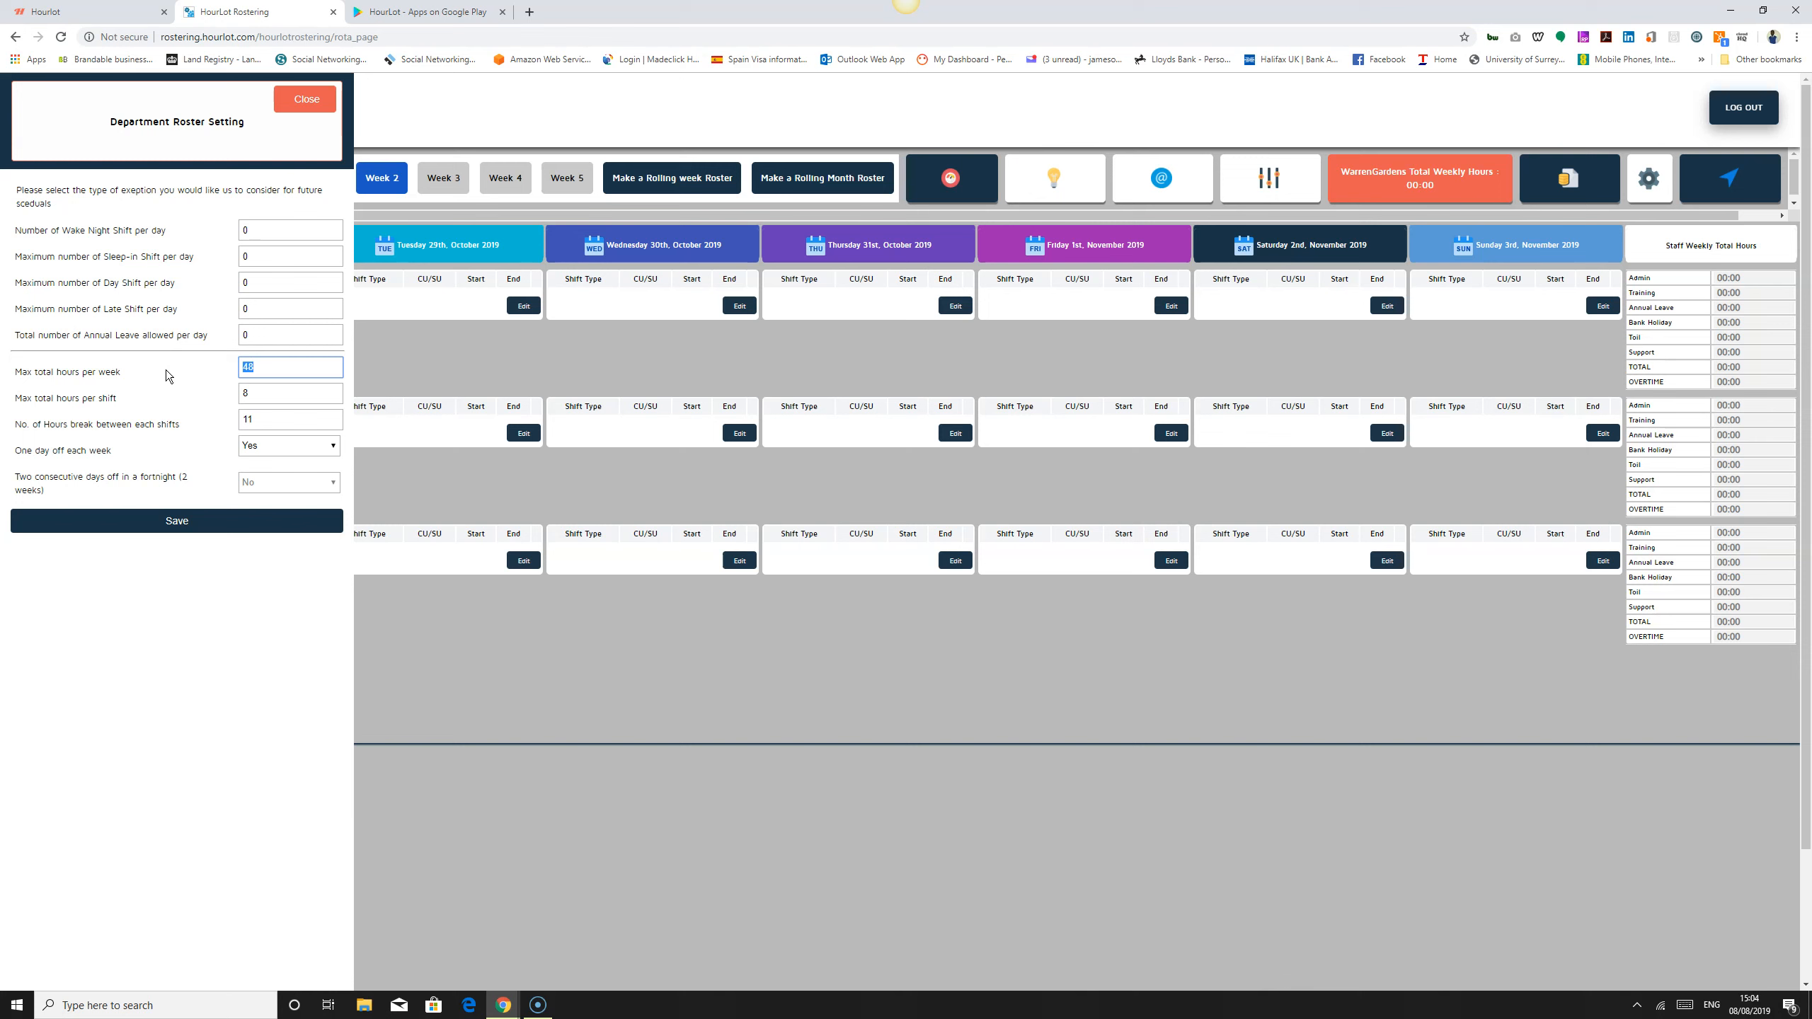
left_click(279, 365)
double_click(253, 374)
left_click(261, 397)
left_click(278, 366)
- Try 12 as the maximum total hours per shift, and set it back to 8
left_click(279, 396)
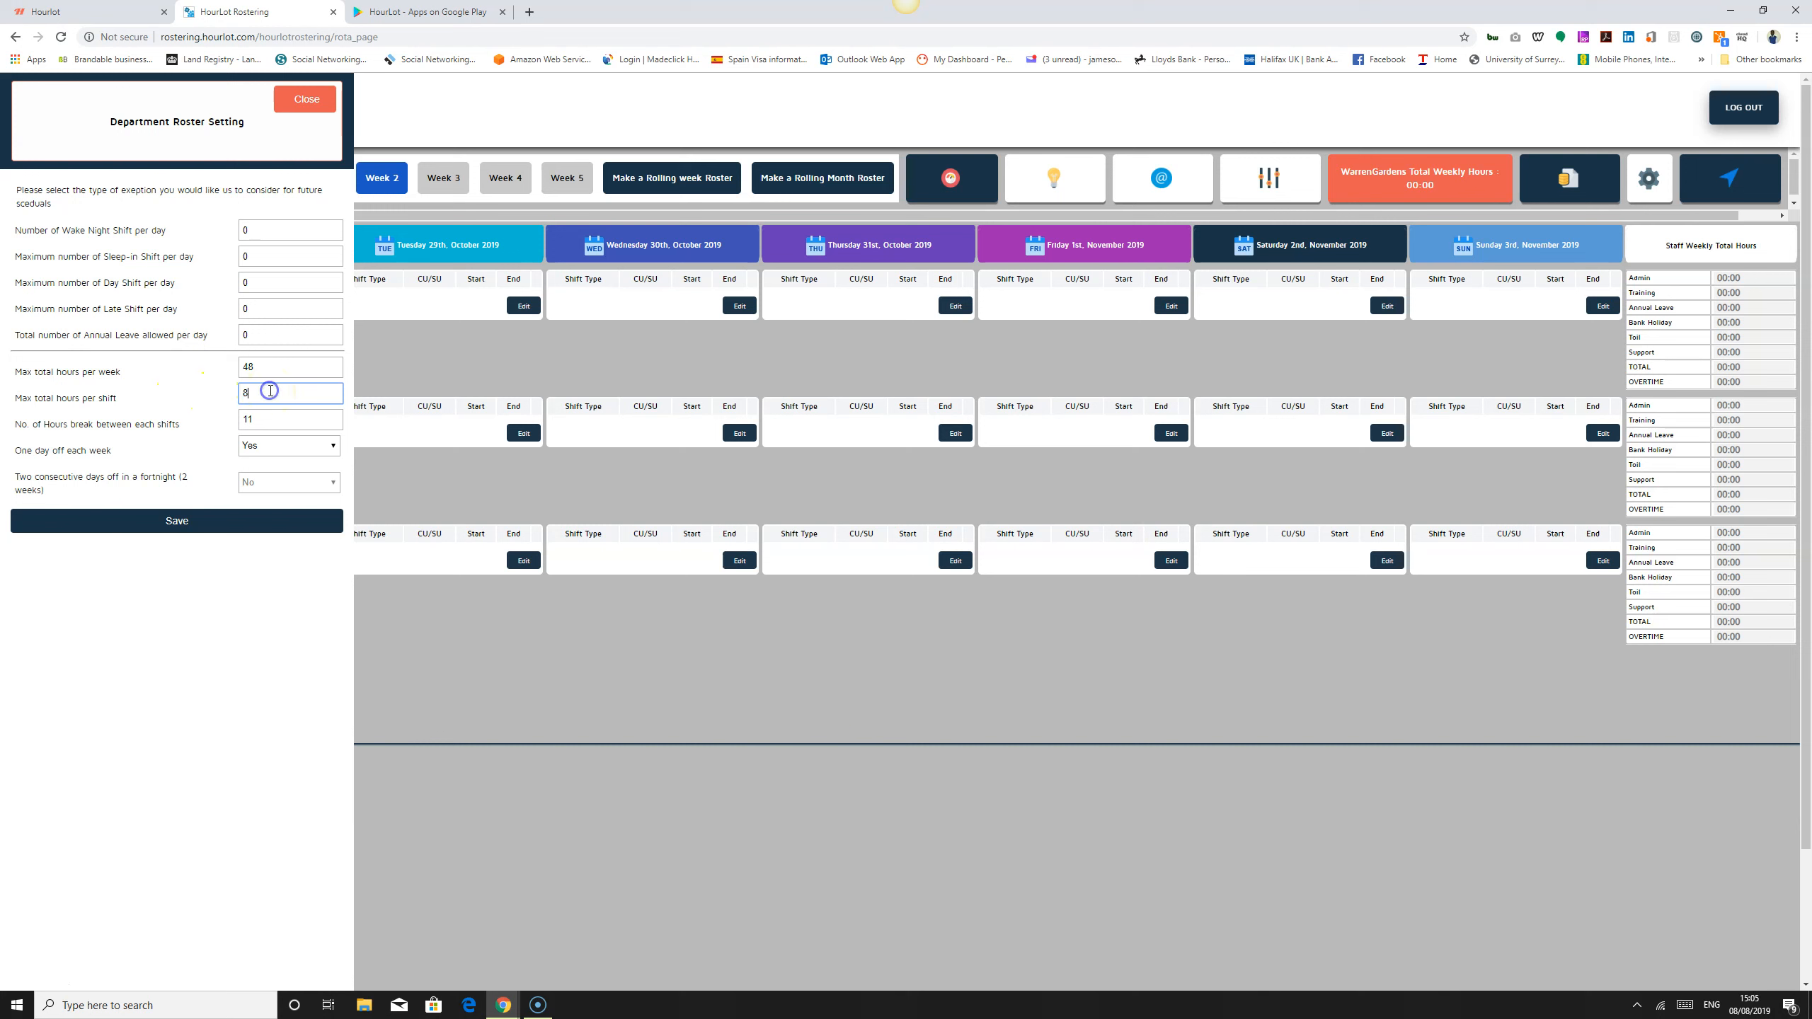
type("12")
left_click_drag(272, 393, 197, 398)
left_click(195, 392)
type("8")
- Examine the hours break between each shift setting against the Wednesday 30th and Thursday 31st October columns of the rota
left_click(283, 418)
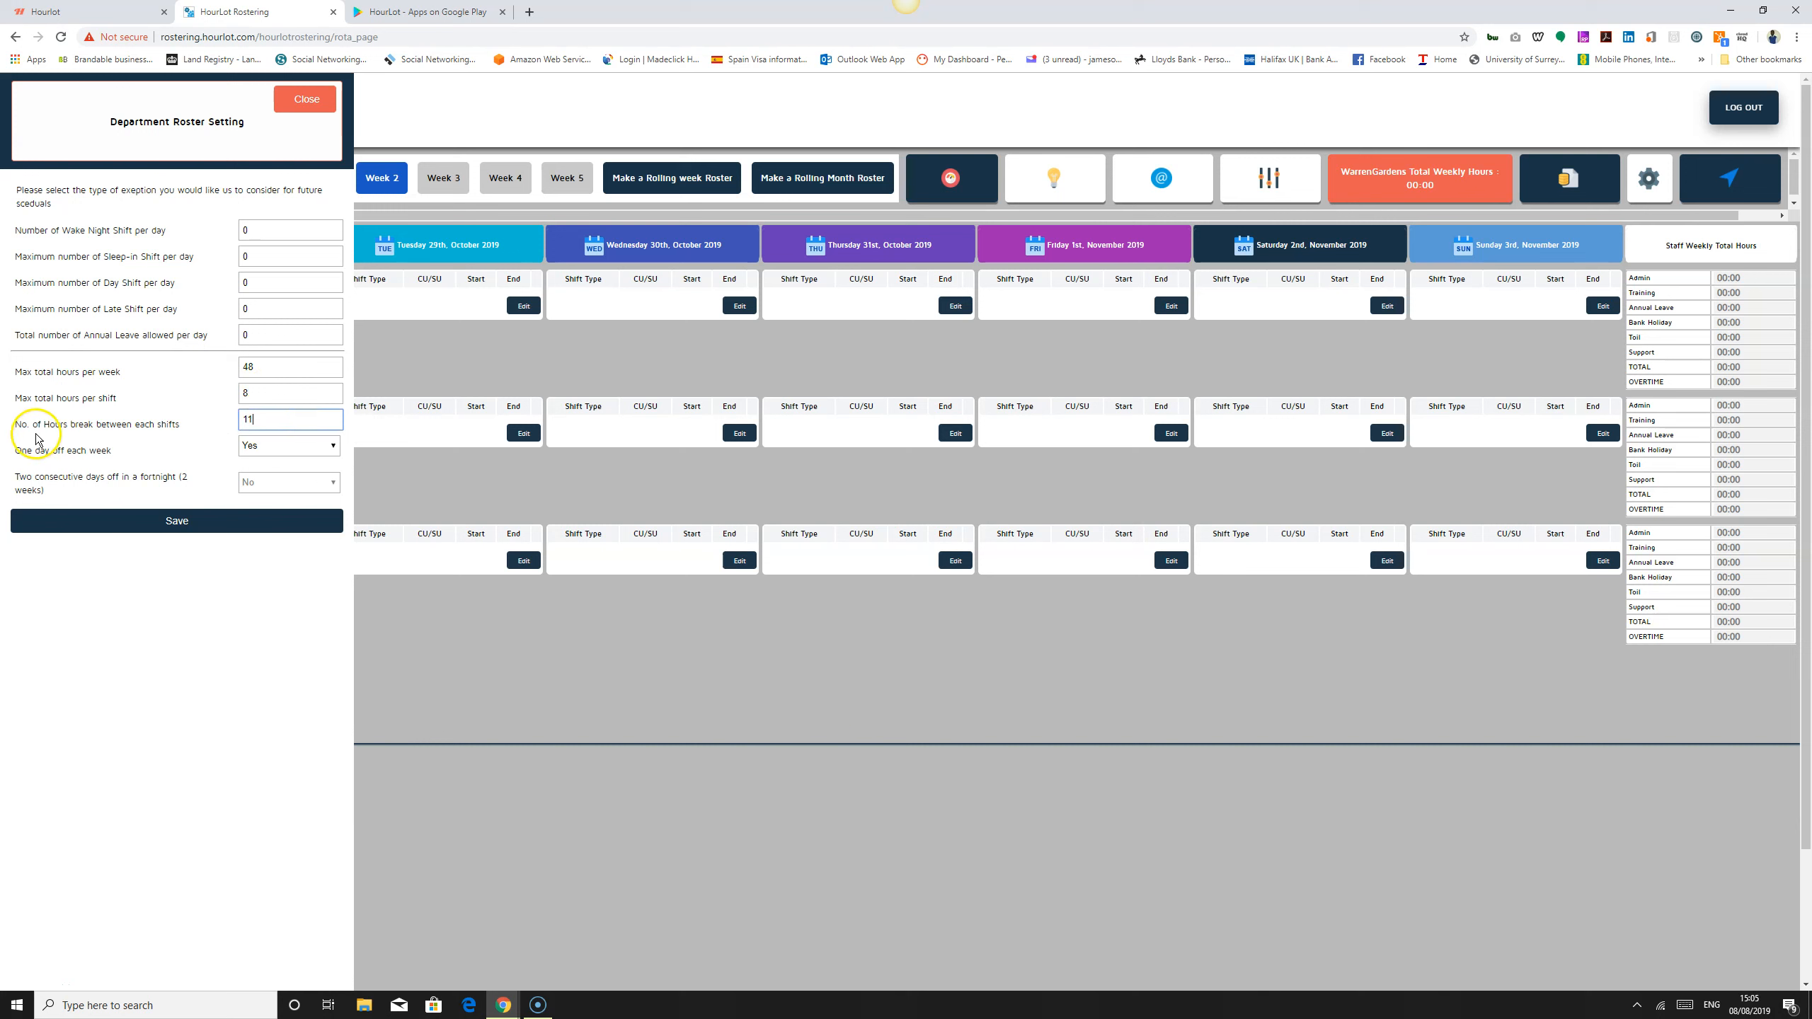
left_click(16, 426)
left_click_drag(15, 425, 203, 428)
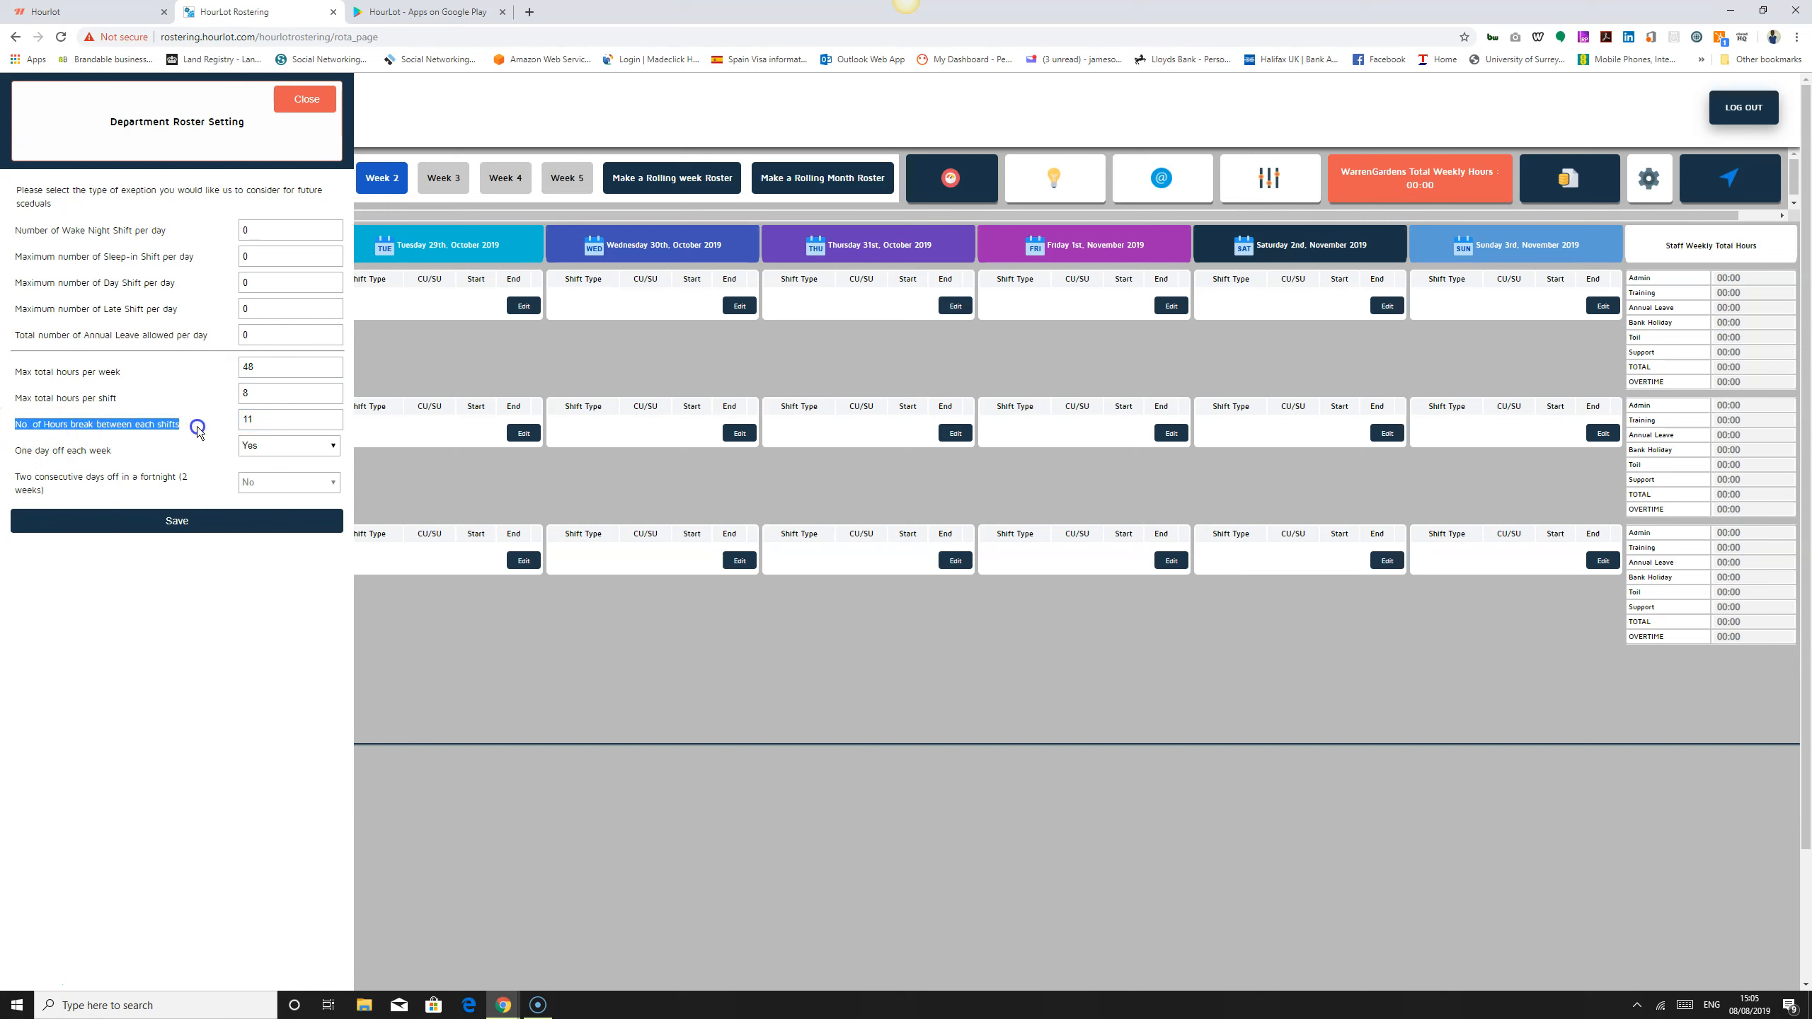
left_click(264, 424)
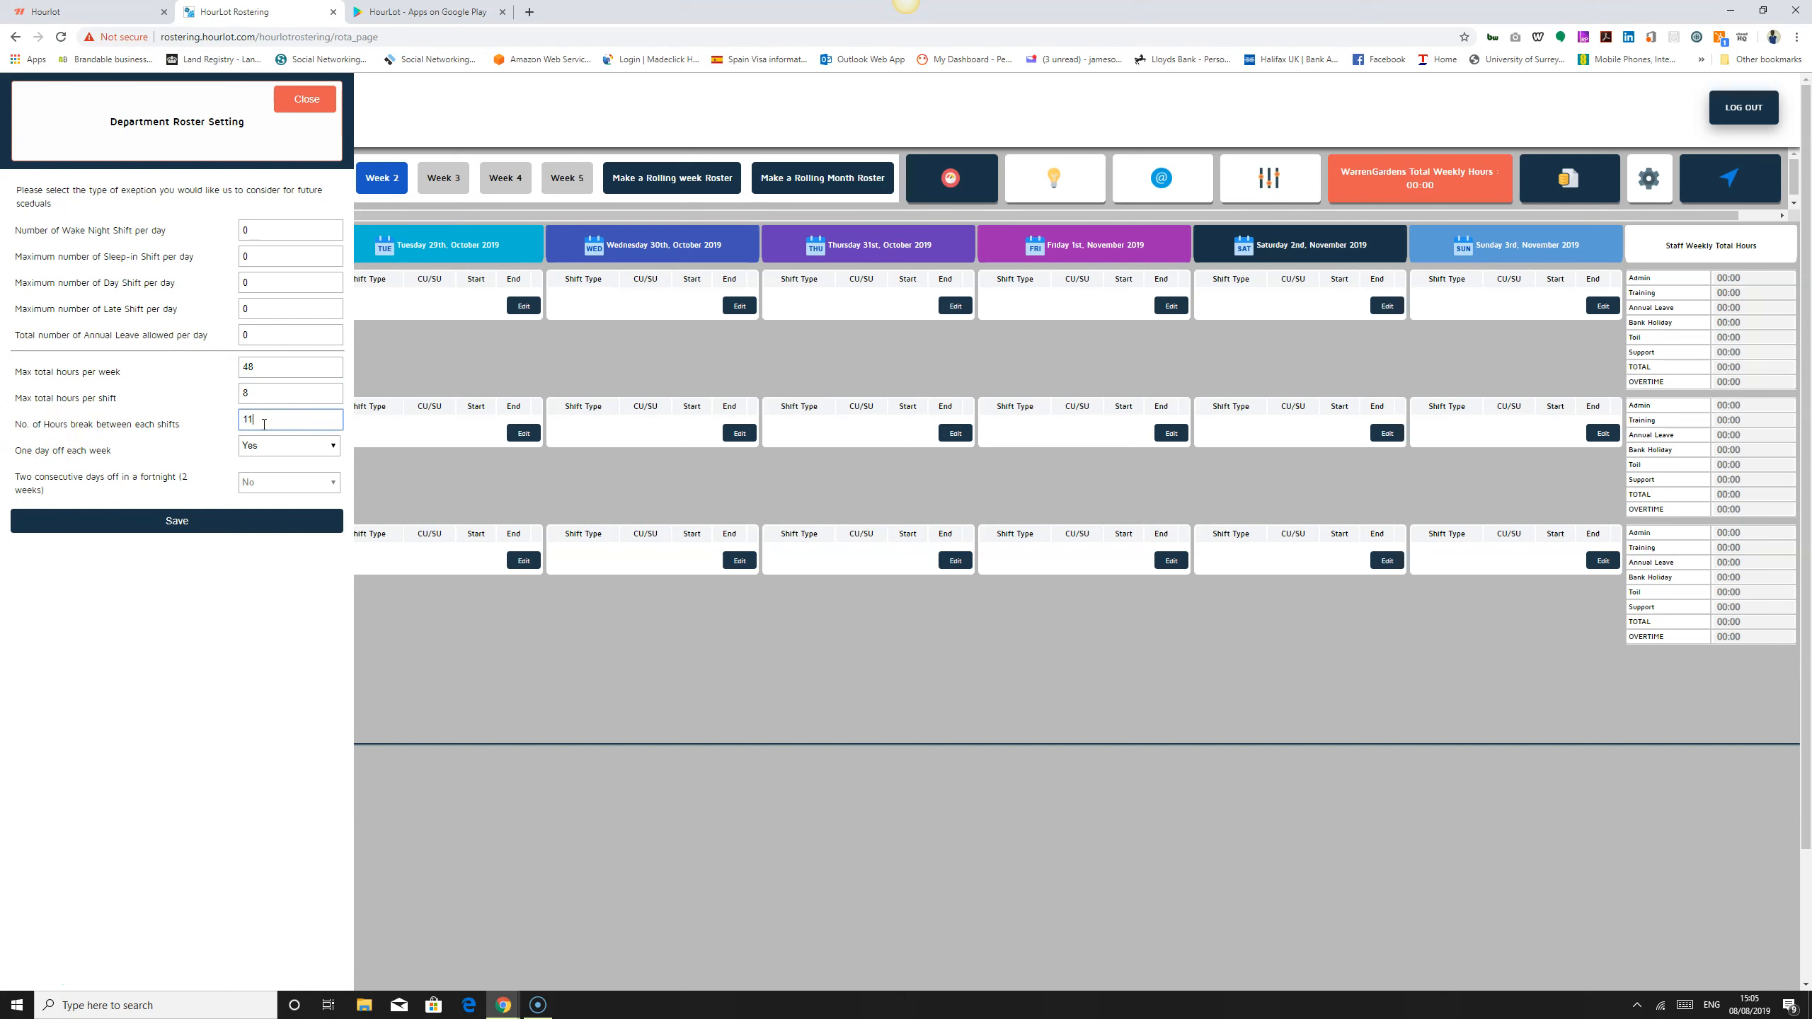
left_click(305, 105)
left_click_drag(609, 246, 742, 249)
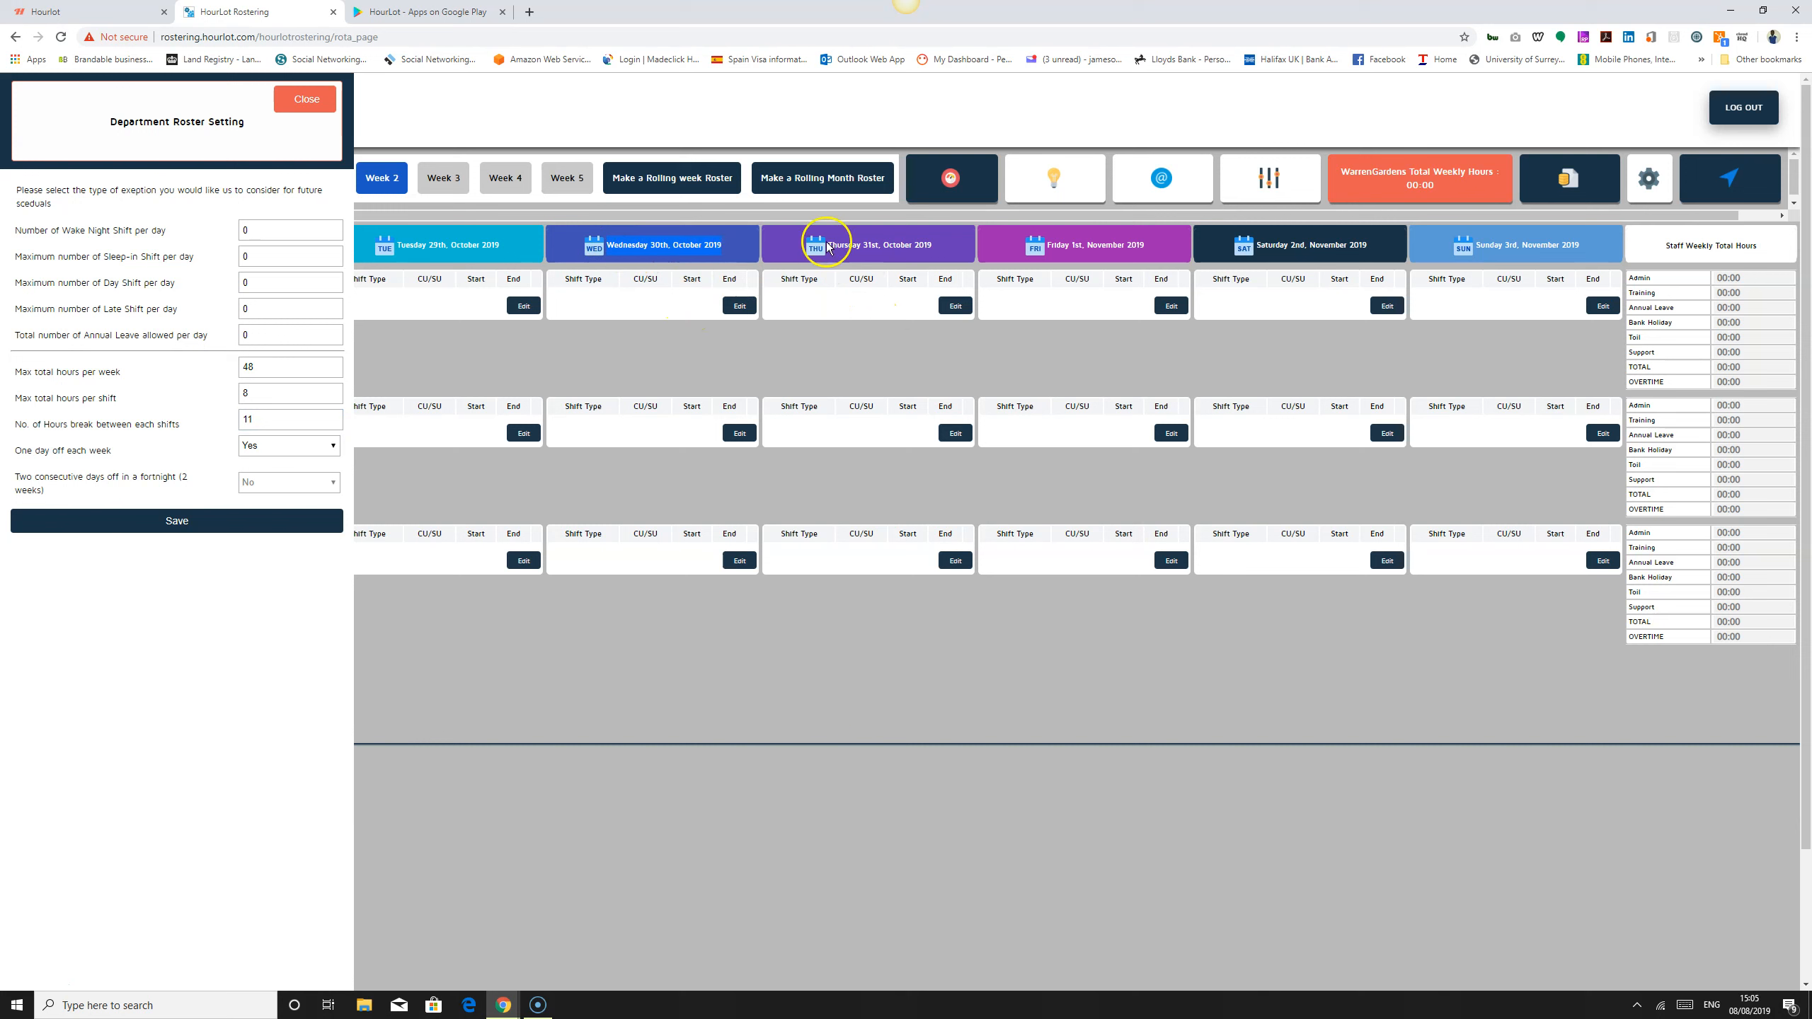
left_click_drag(828, 245, 941, 250)
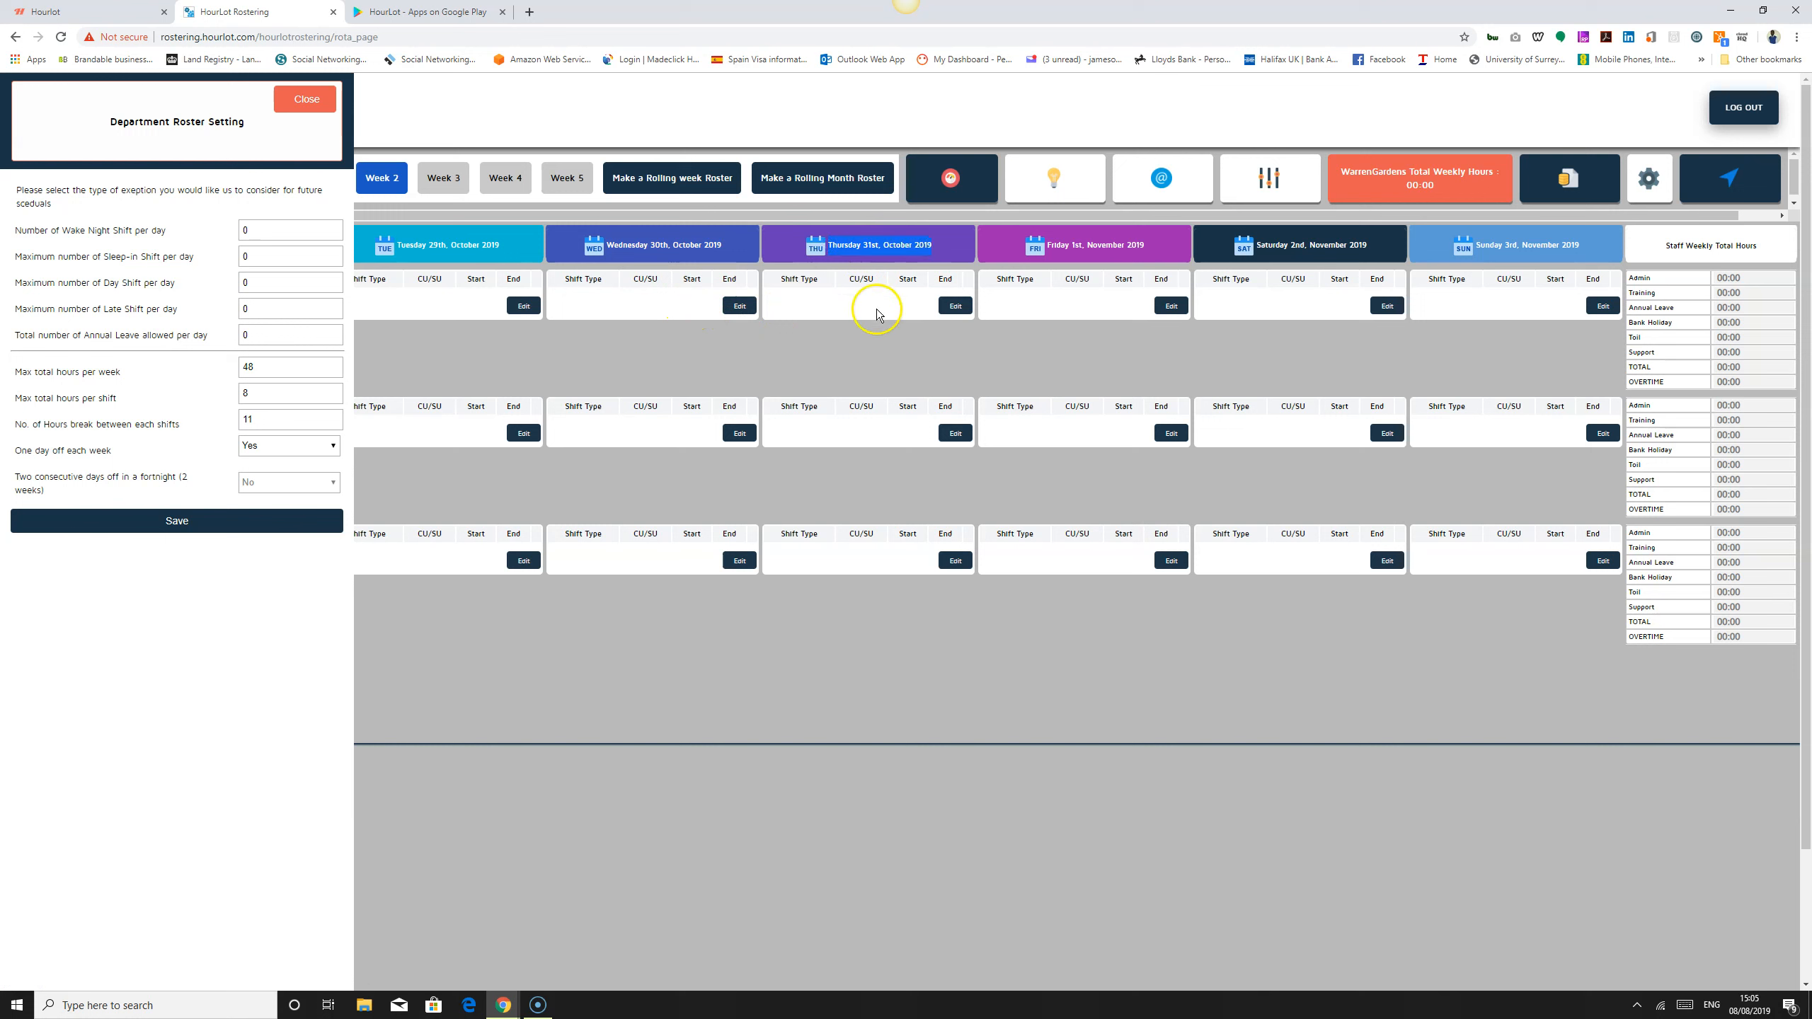
- Set the number of hours break between each shift to 11
double_click(250, 419)
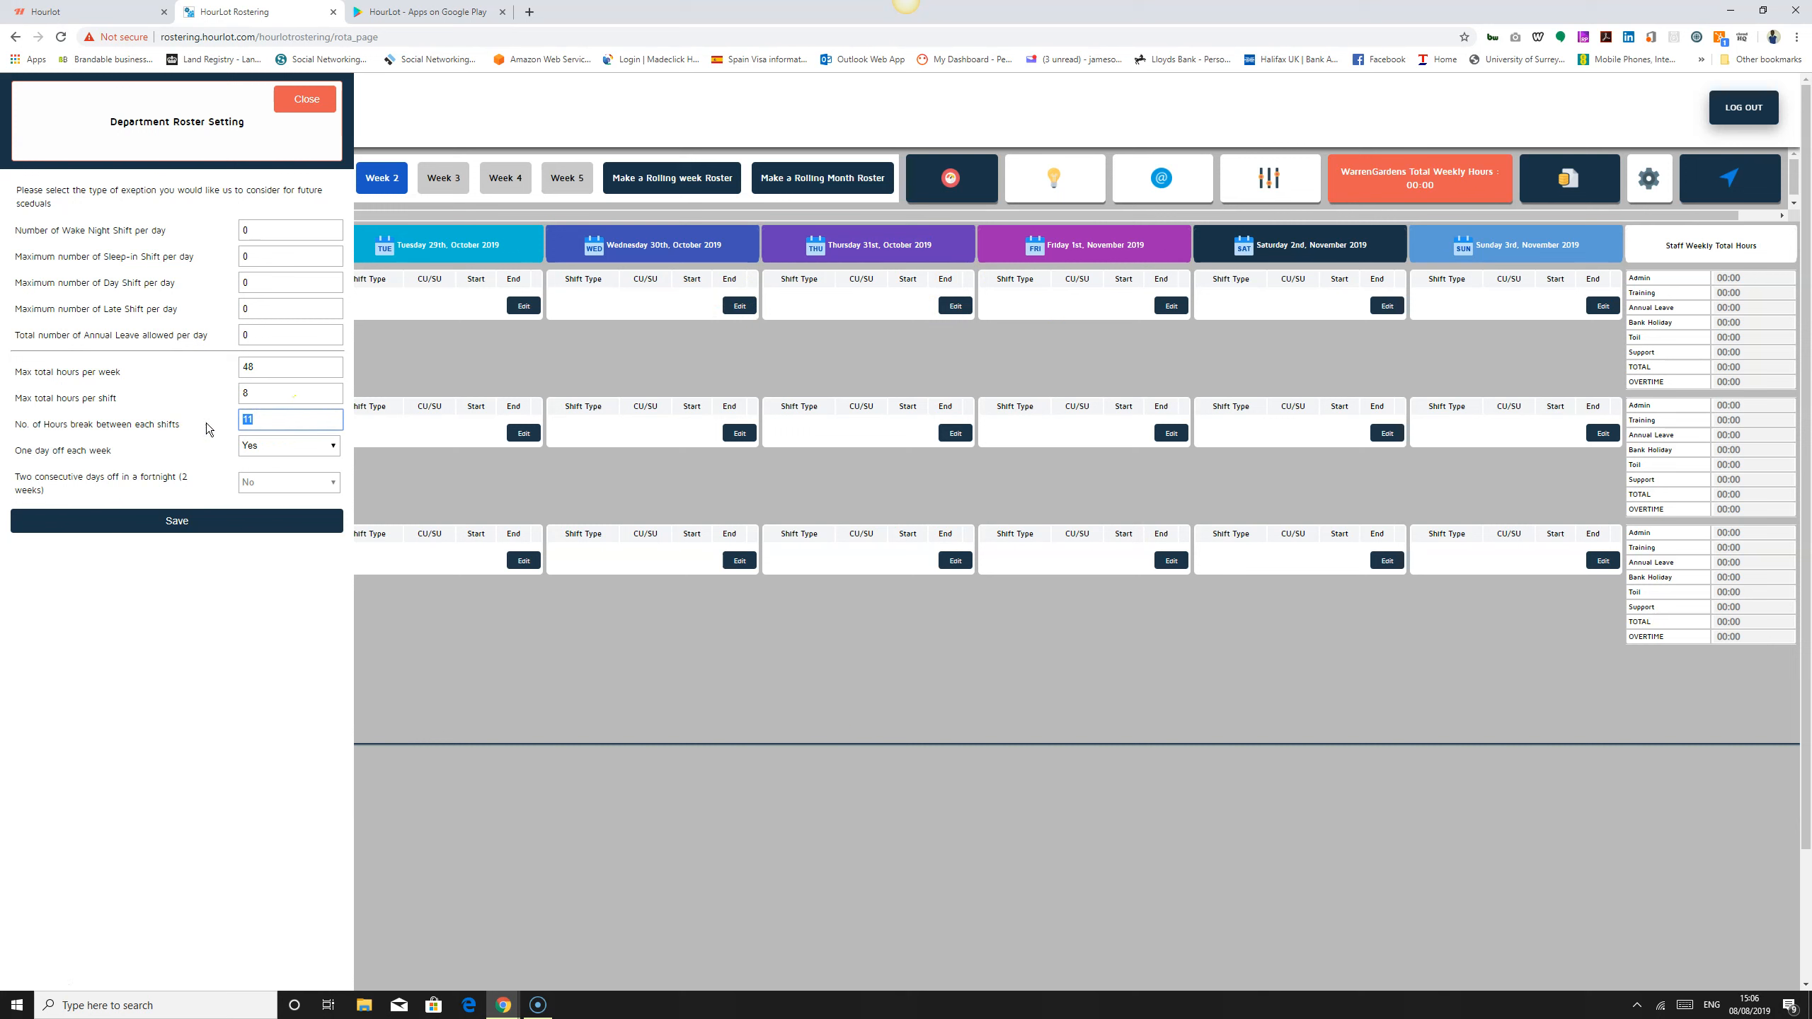
left_click(271, 421)
double_click(245, 421)
left_click(266, 422)
double_click(248, 418)
left_click(296, 419)
left_click(132, 421)
type("11")
left_click(348, 436)
- Examine the one day off each week setting, and close and reopen the department roster settings
left_click(17, 451)
left_click_drag(17, 451, 183, 461)
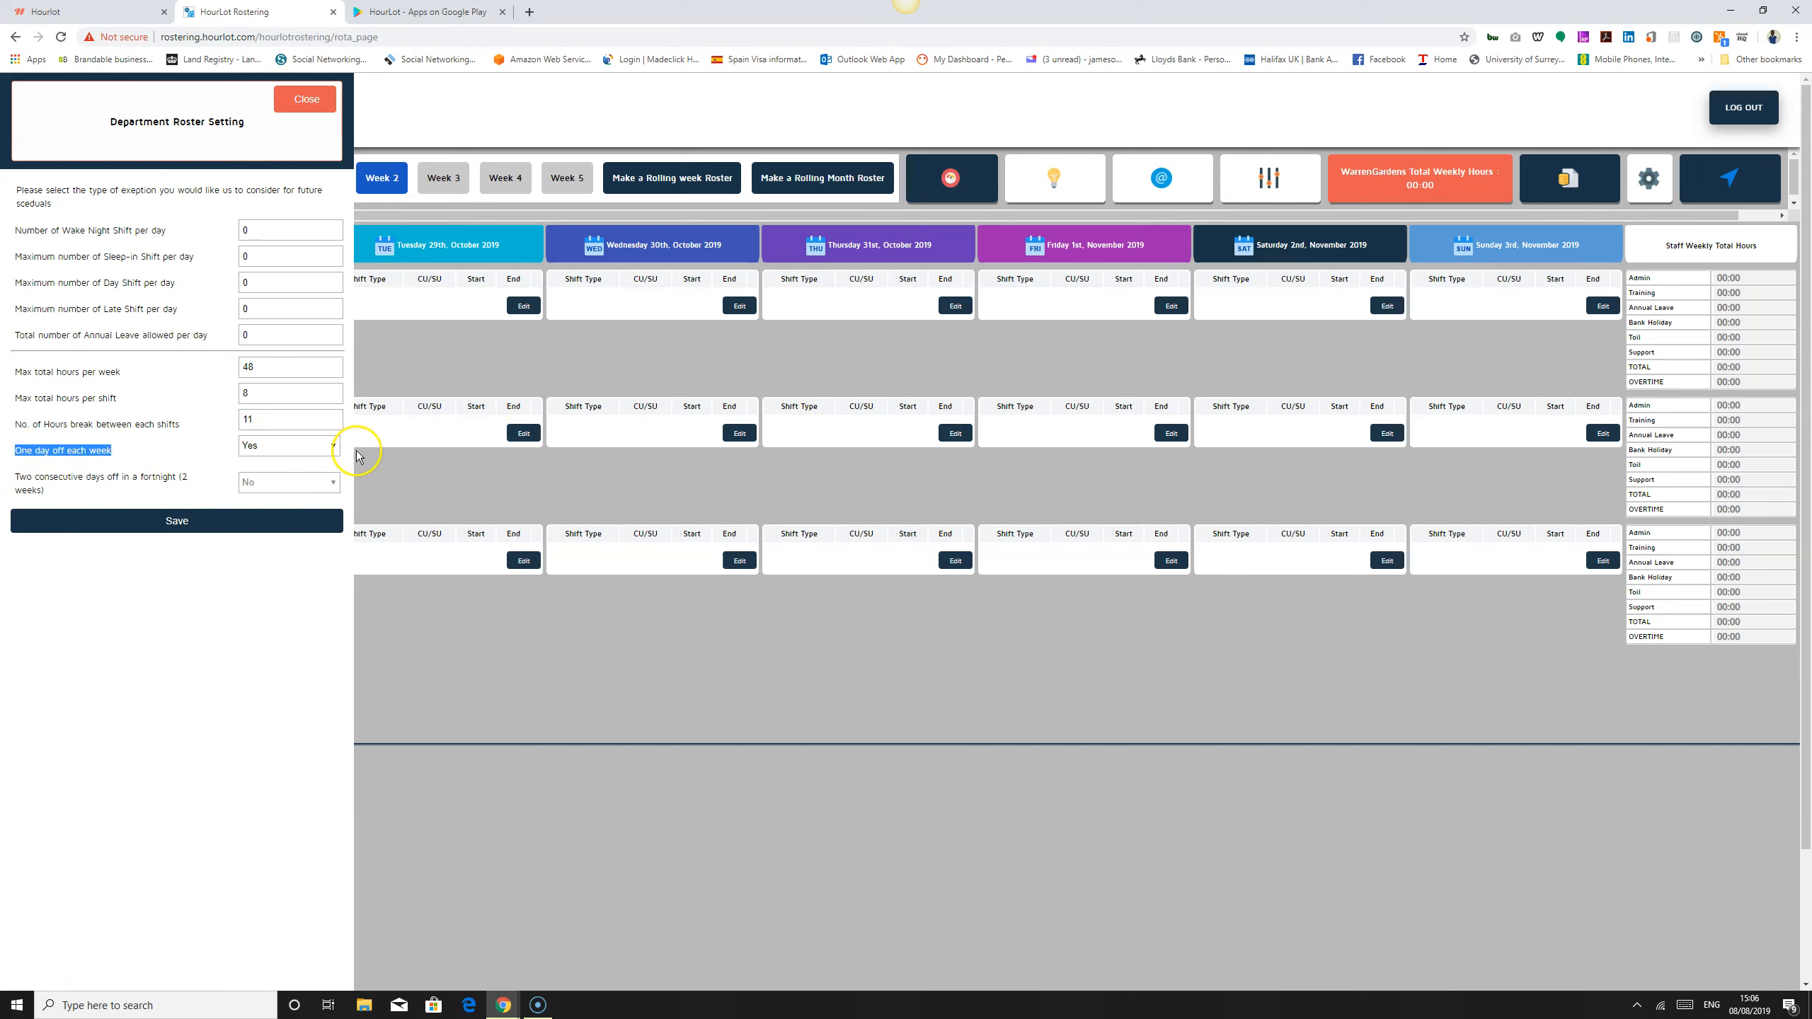
left_click(305, 98)
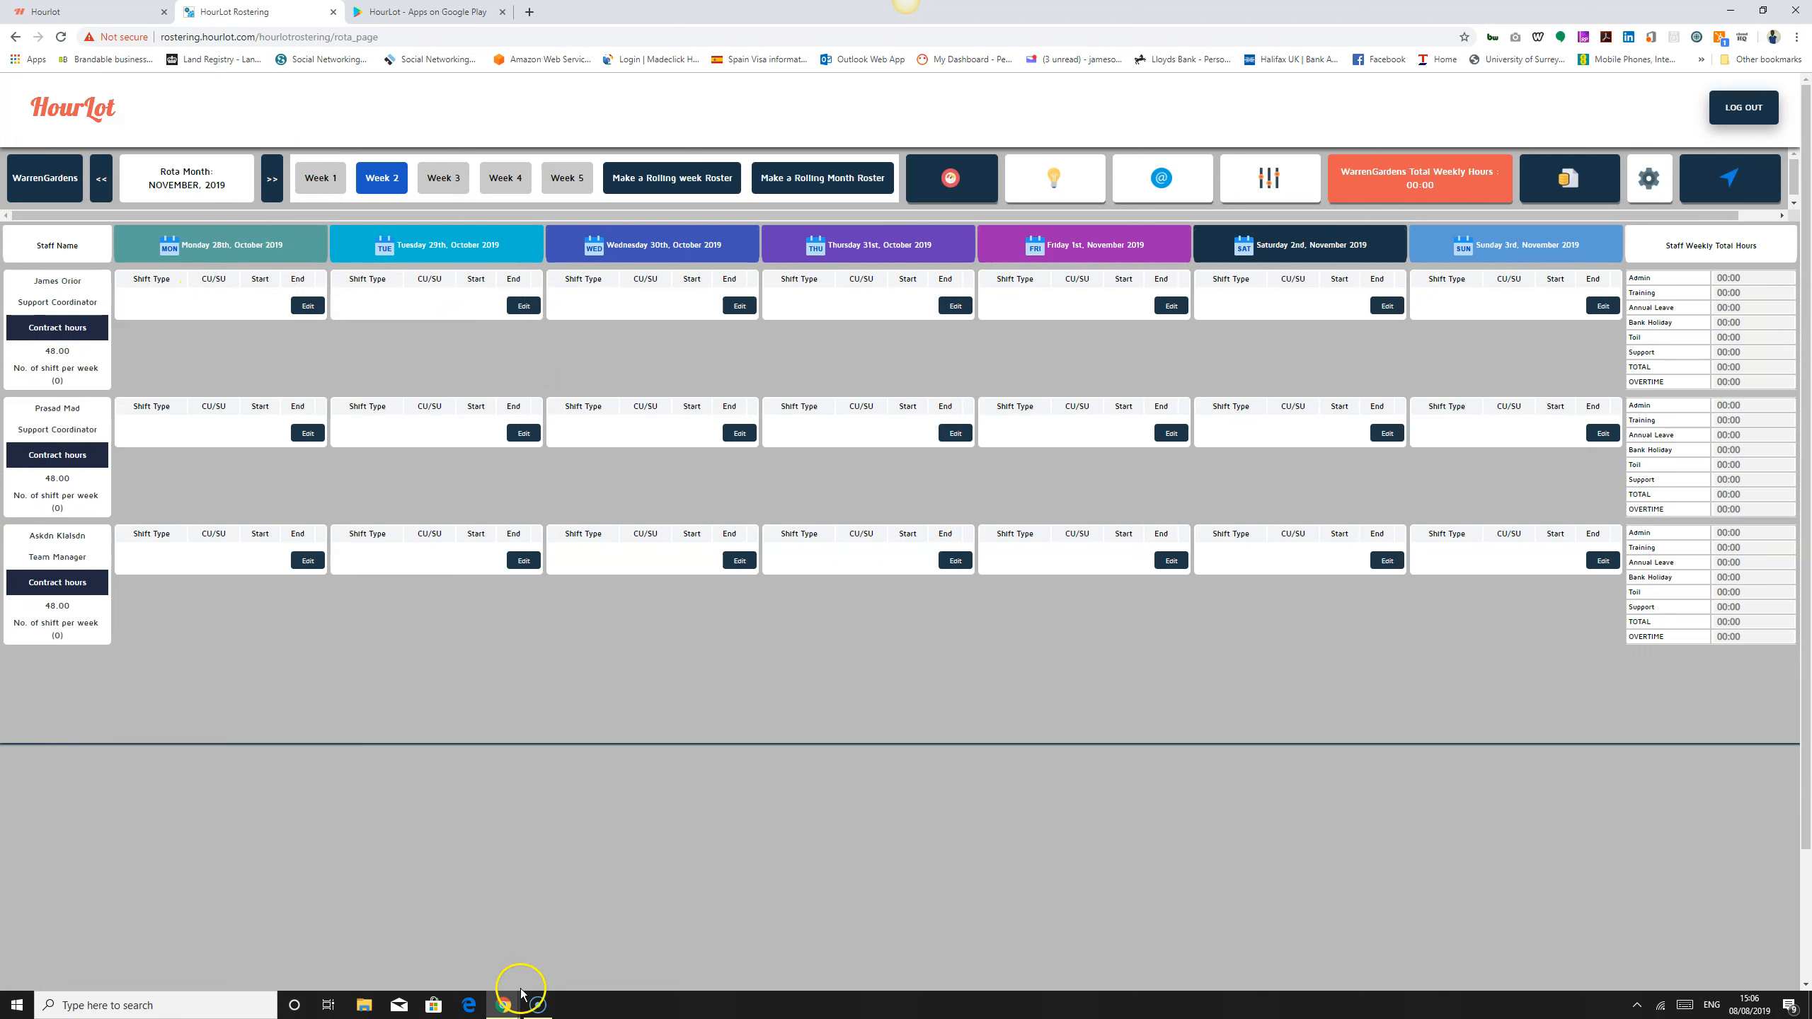
left_click(1641, 176)
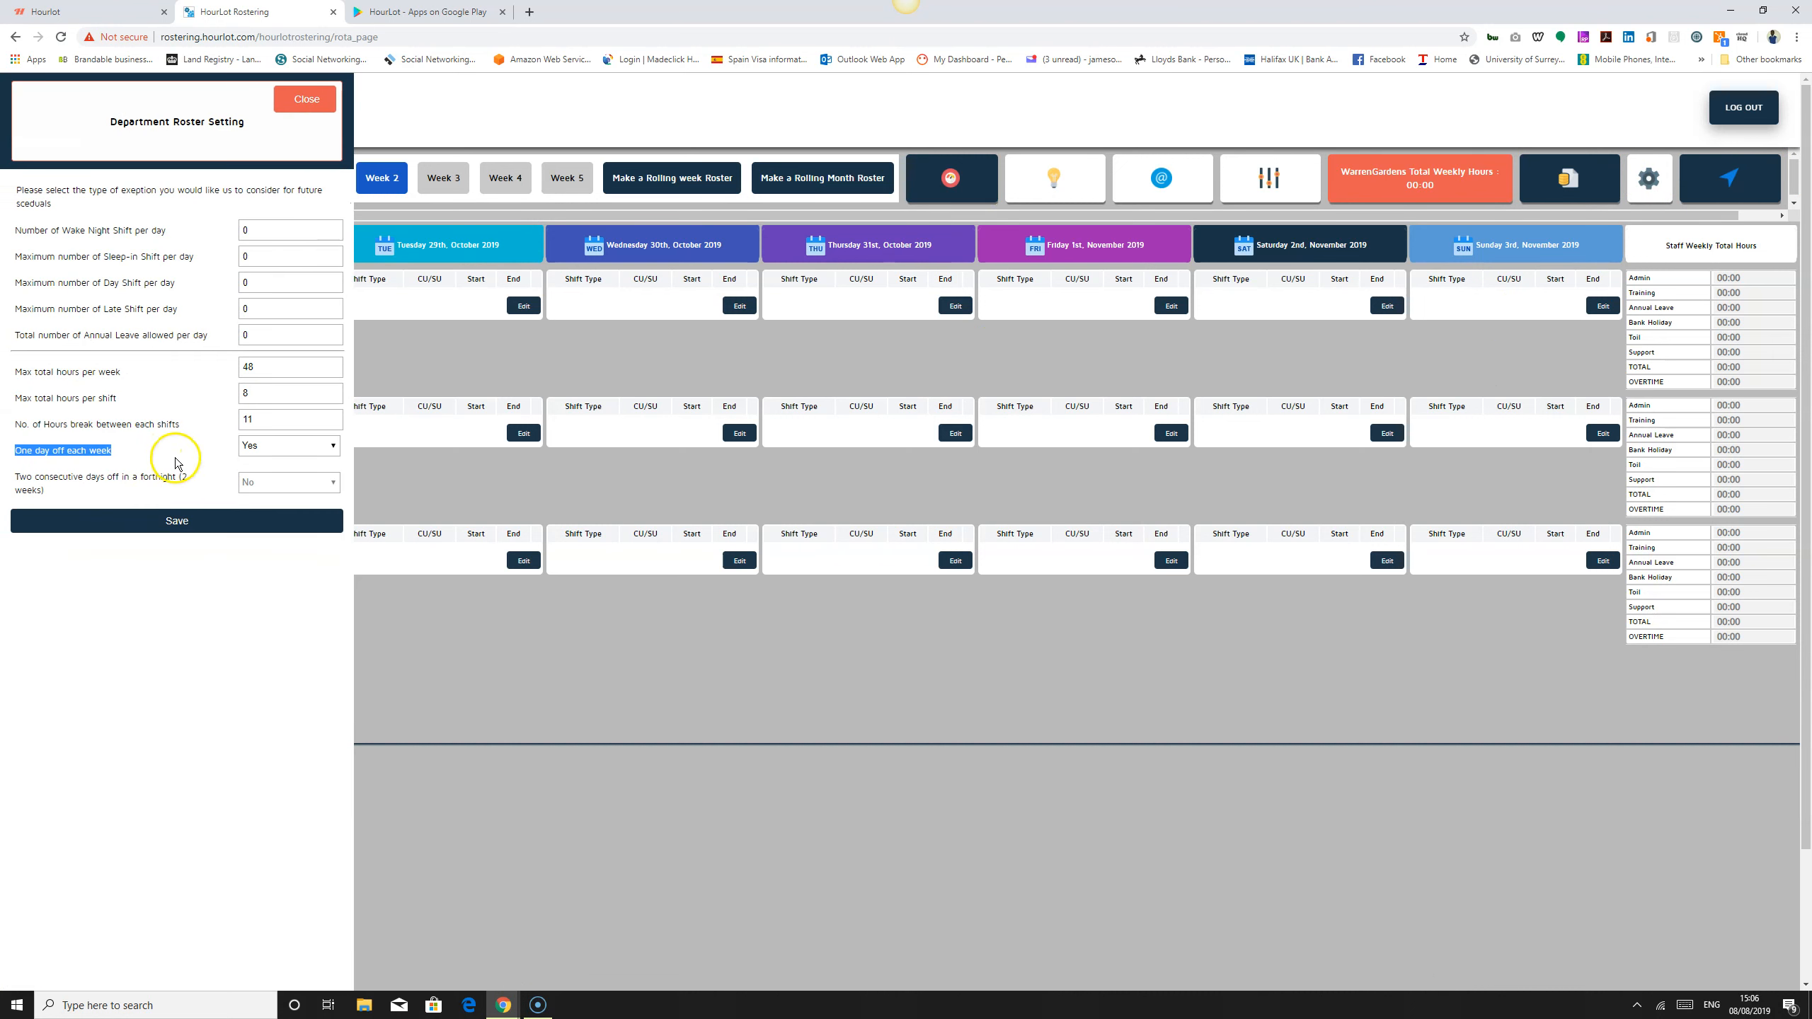
- Try one day off each week as No, and examine the two consecutive days off in a fortnight setting
left_click(269, 445)
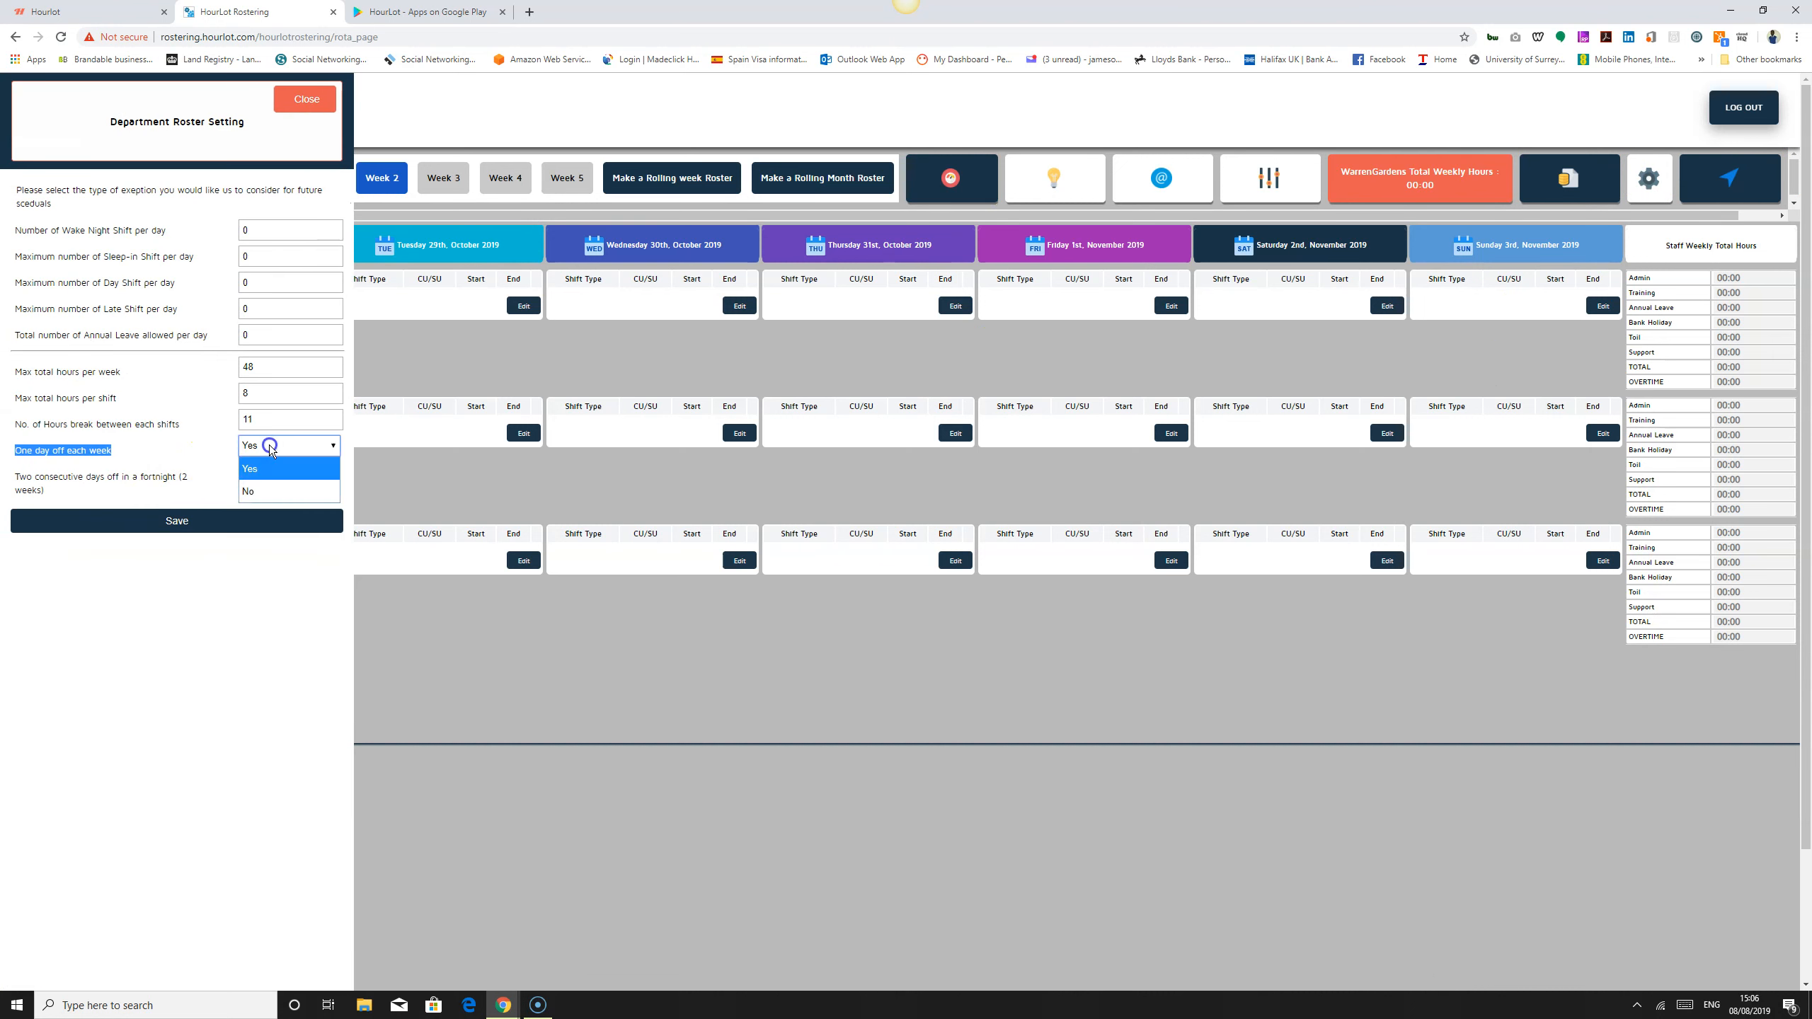
left_click(258, 493)
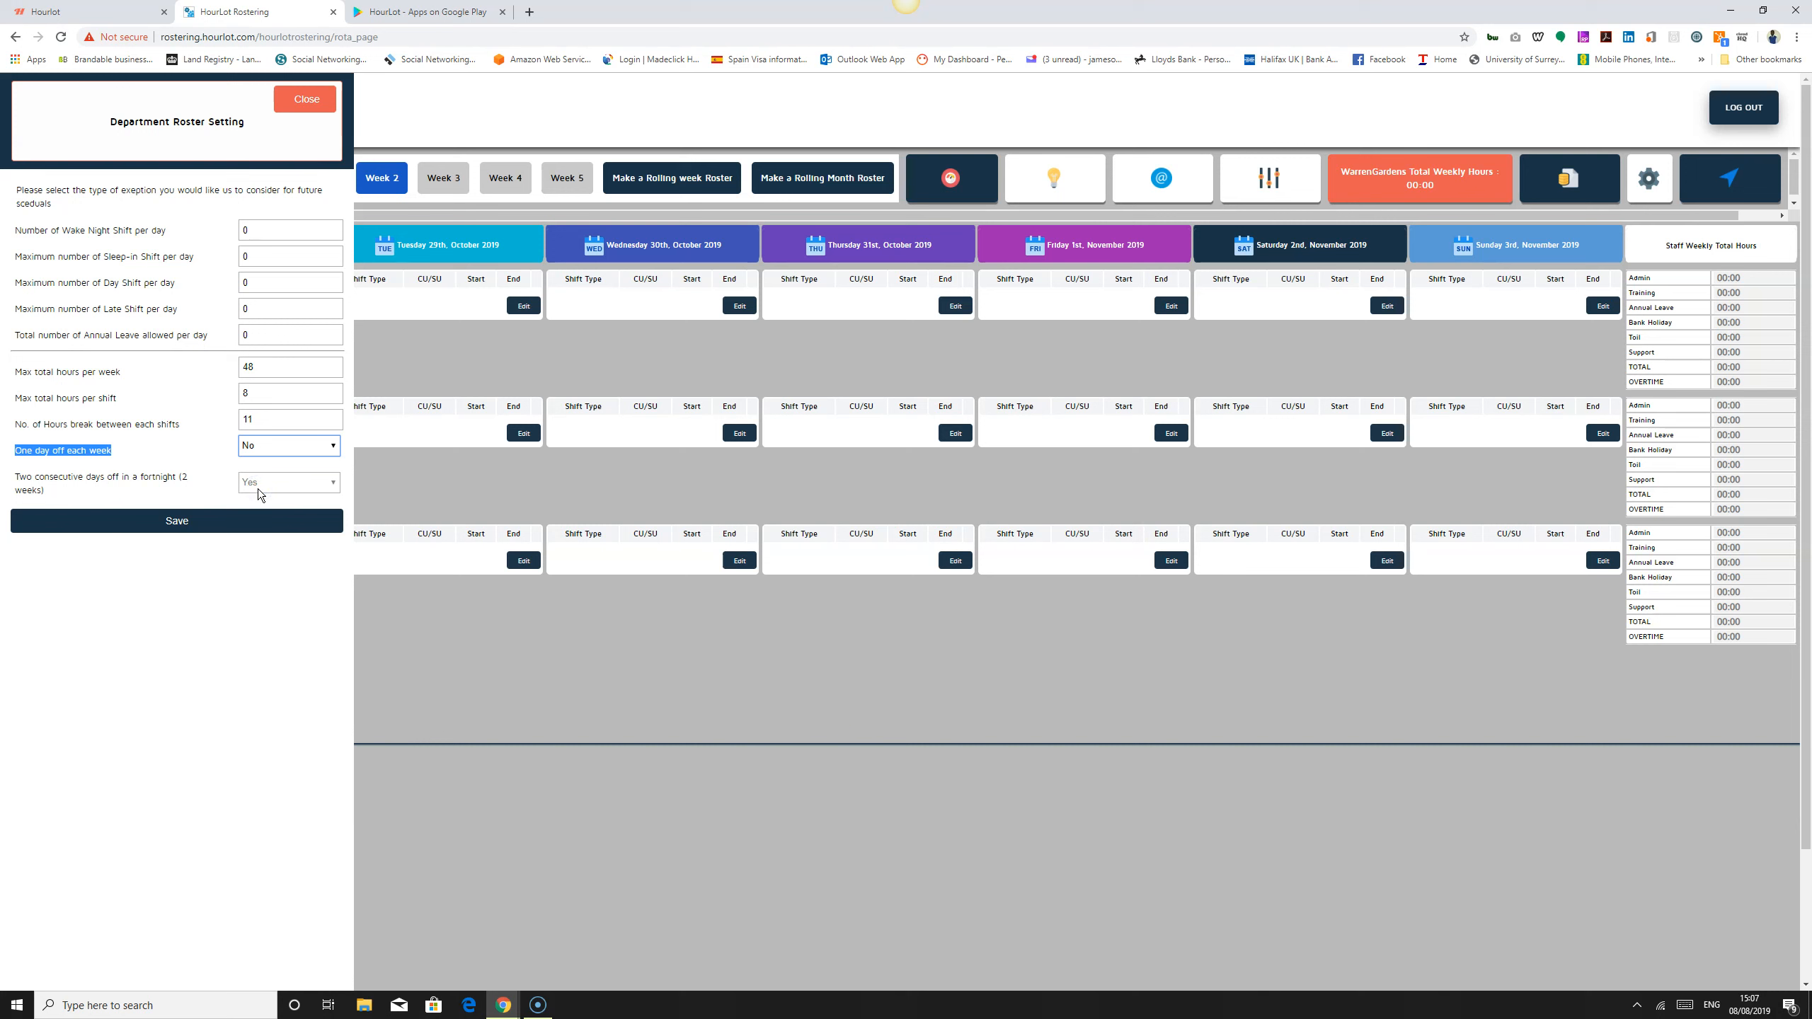
left_click(160, 443)
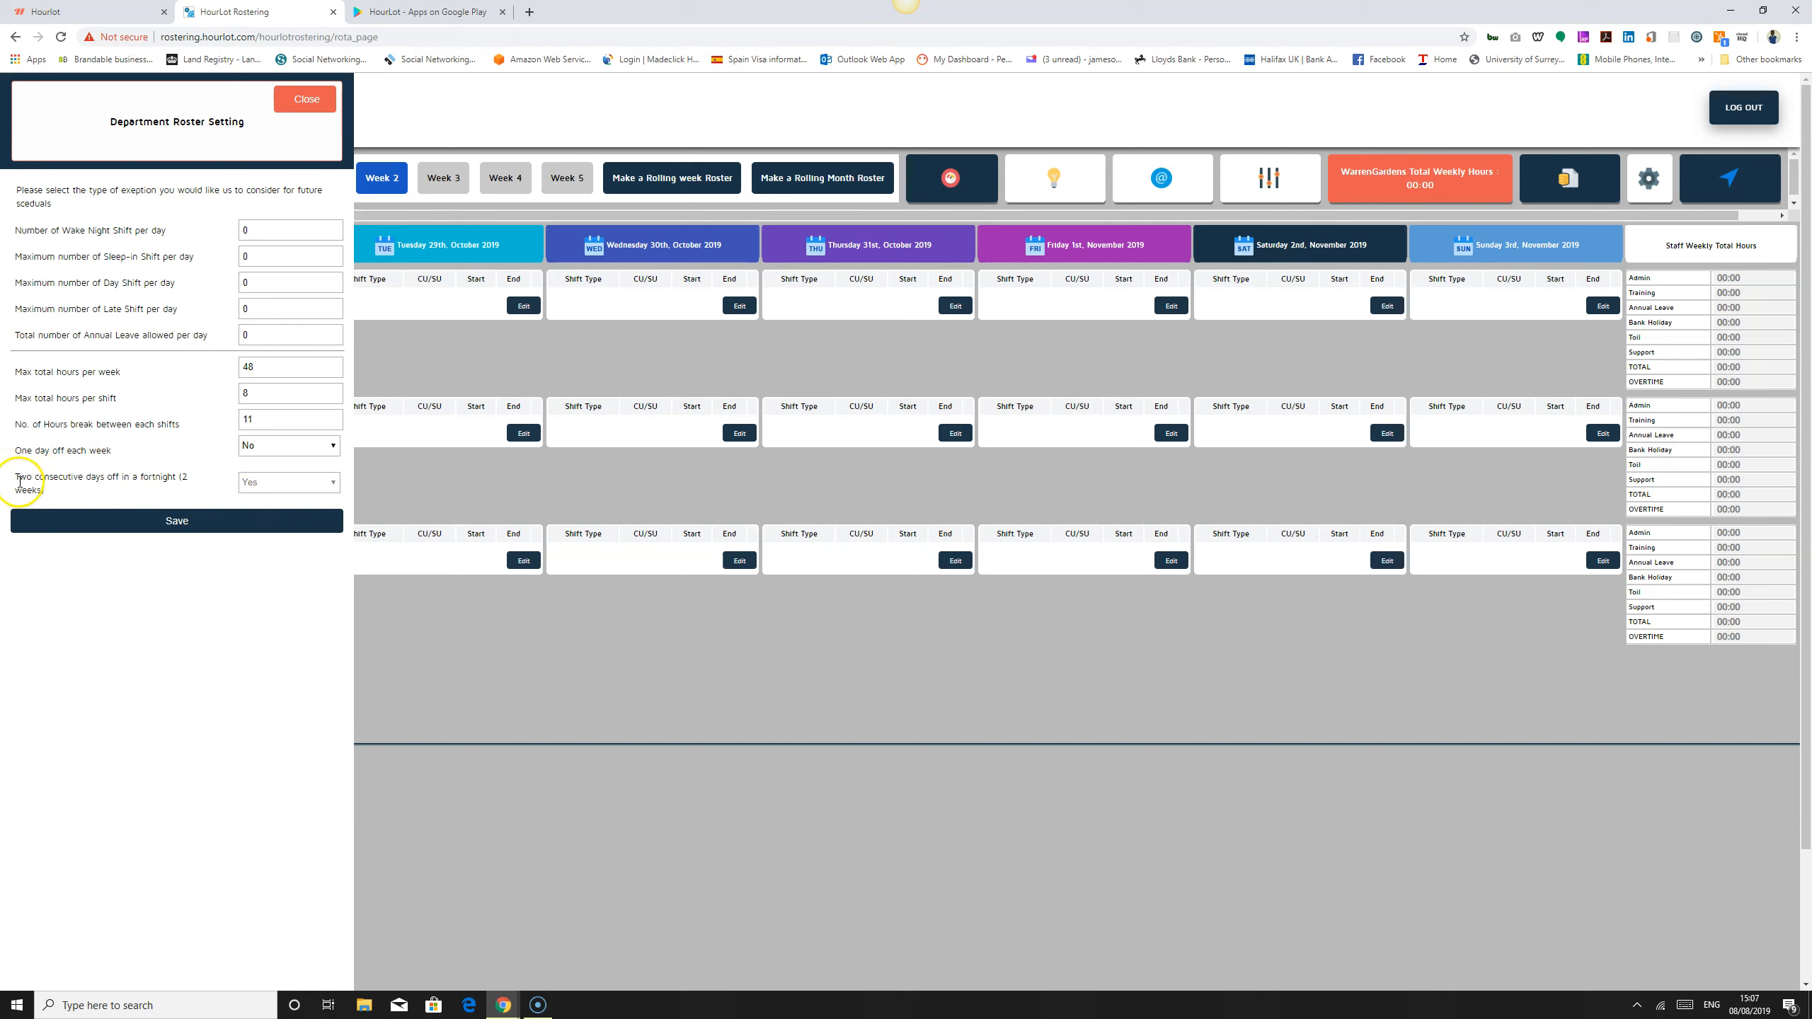
left_click_drag(10, 477, 126, 489)
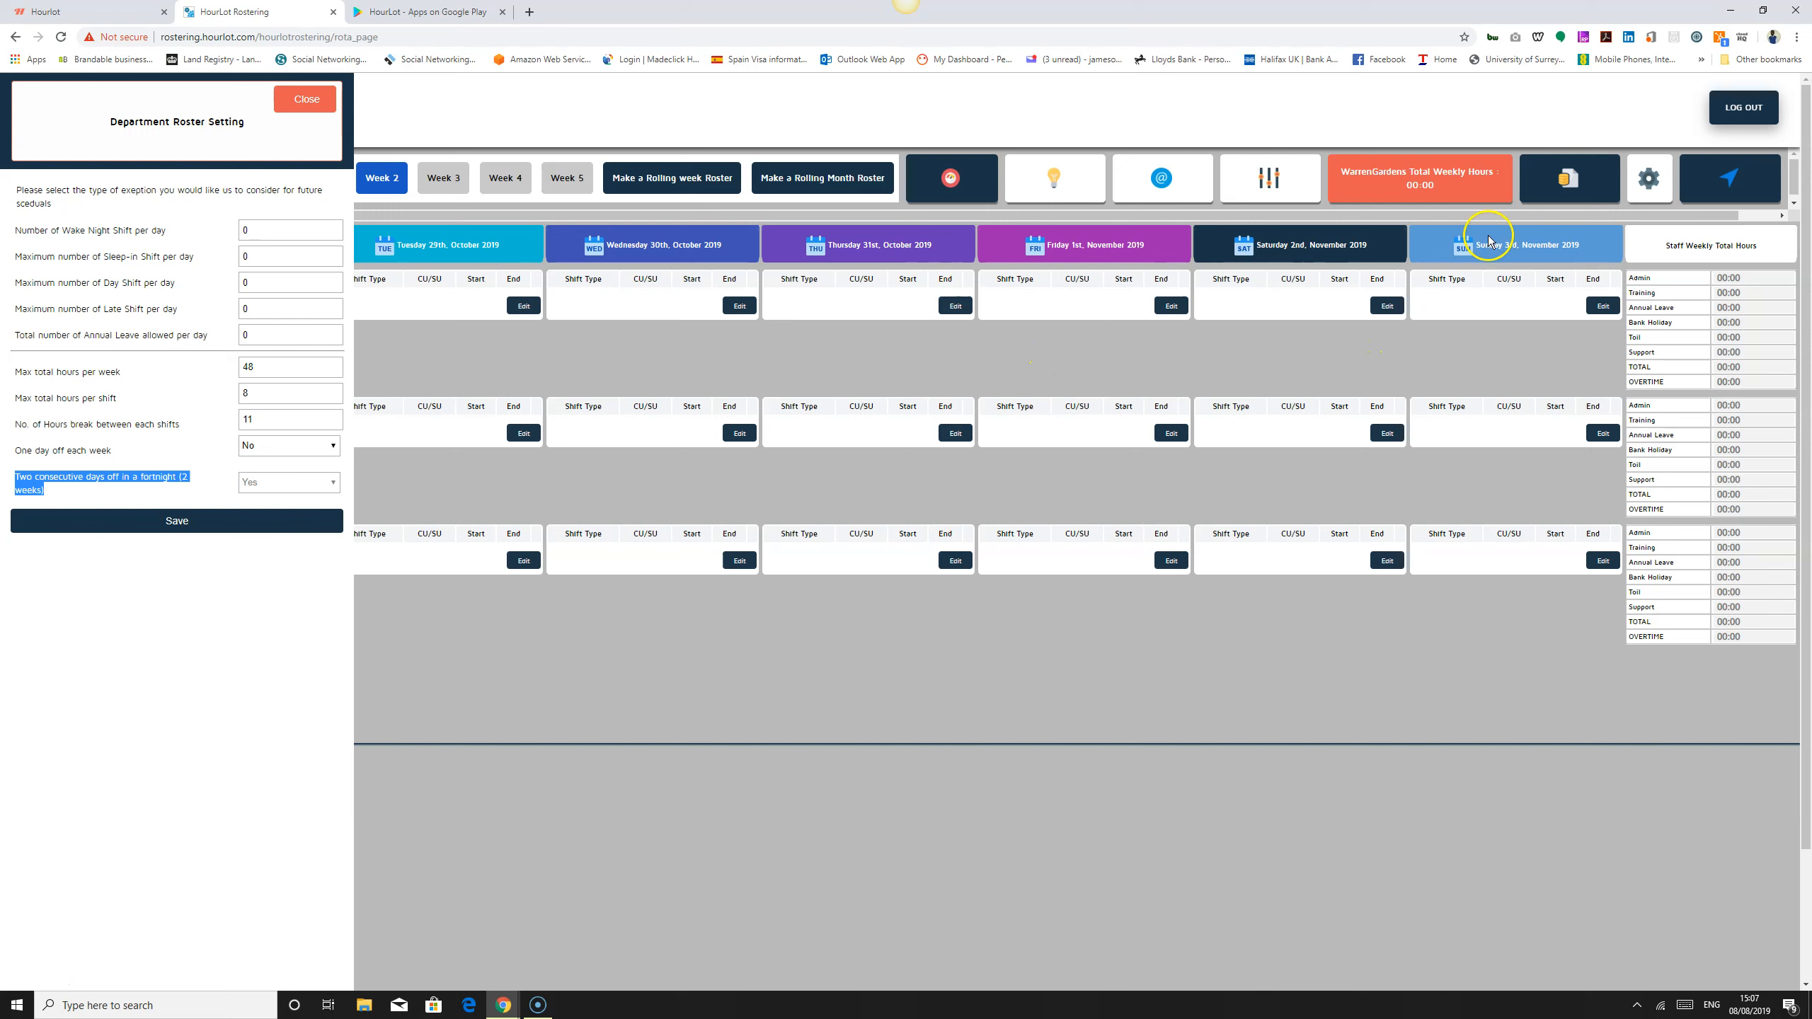
left_click(275, 488)
left_click(283, 446)
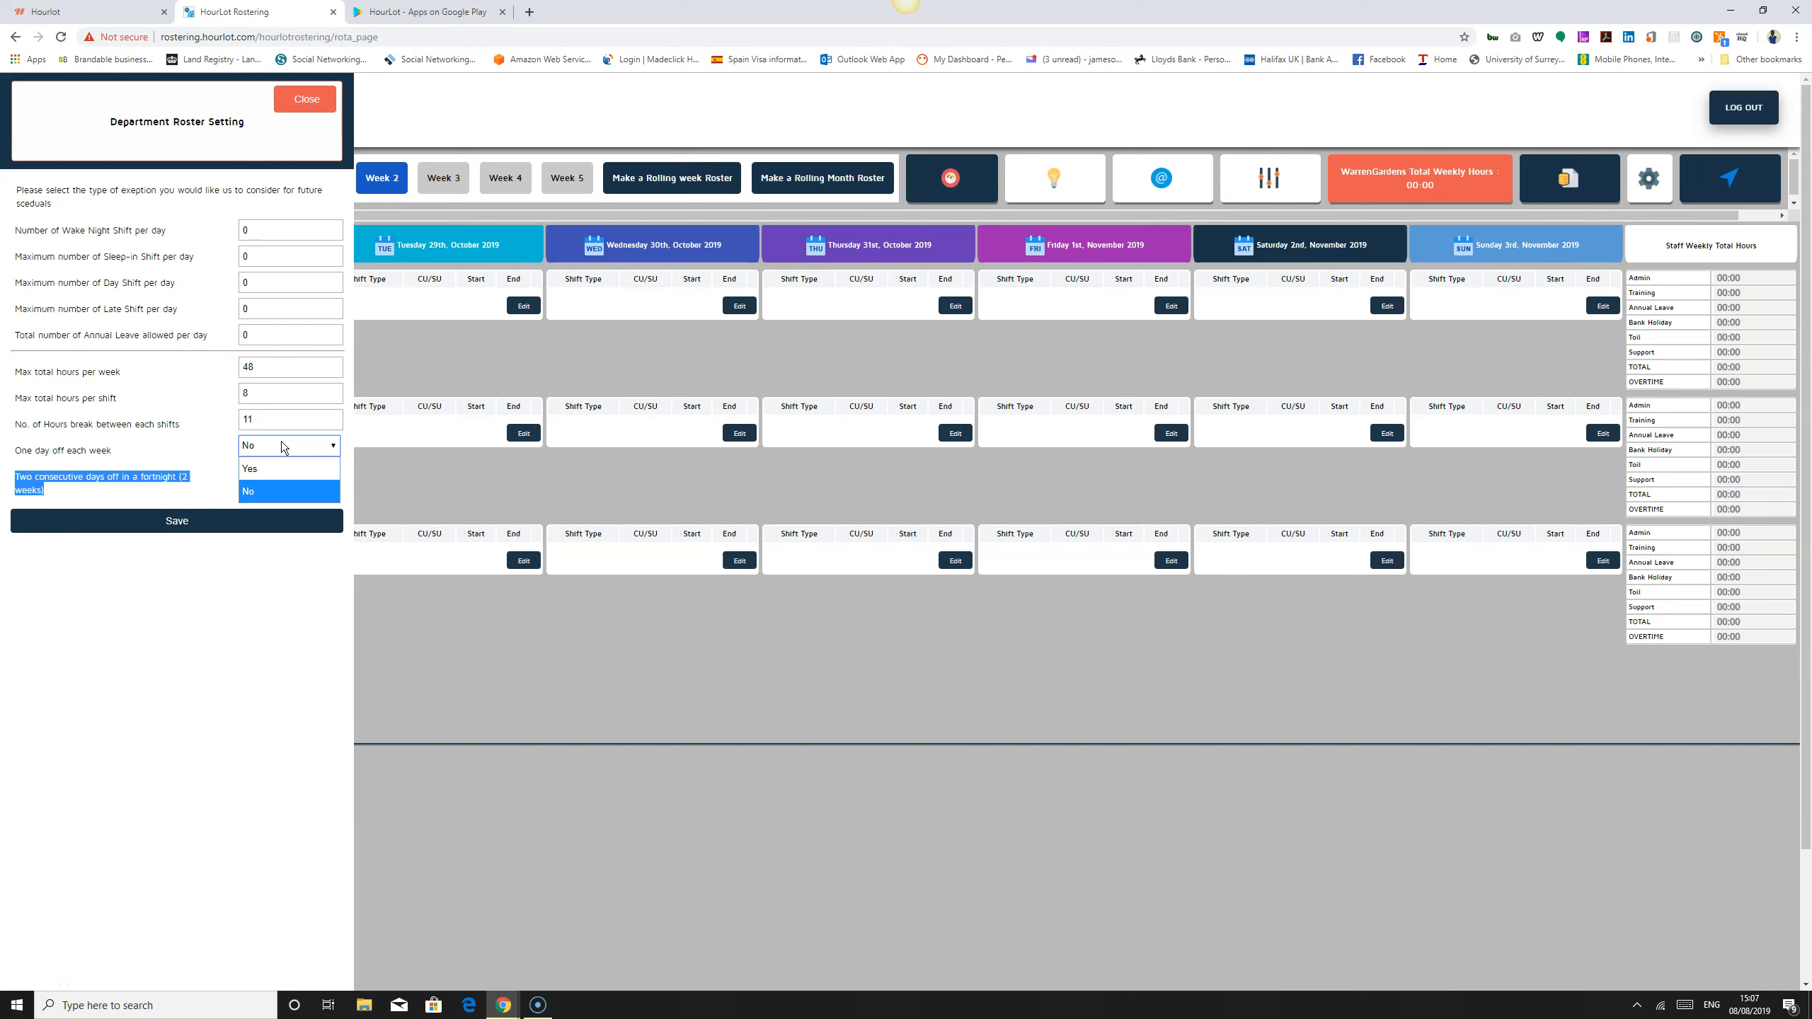
left_click(225, 445)
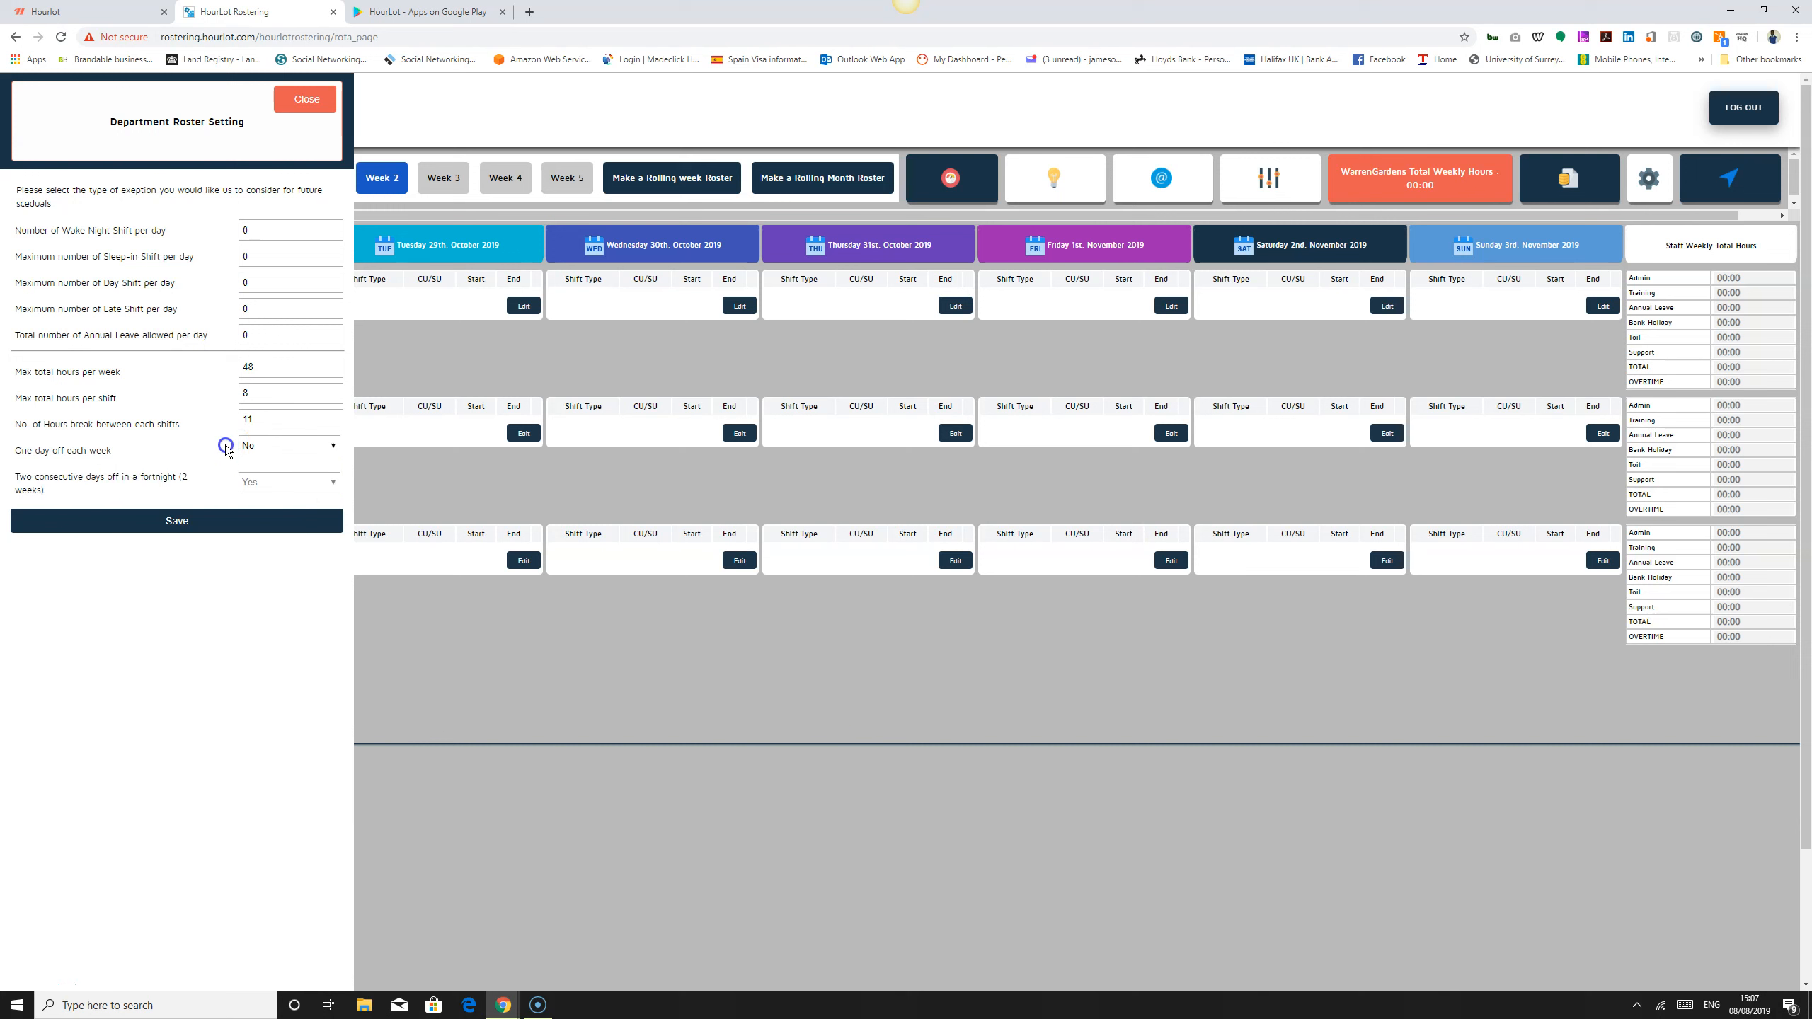
left_click(288, 449)
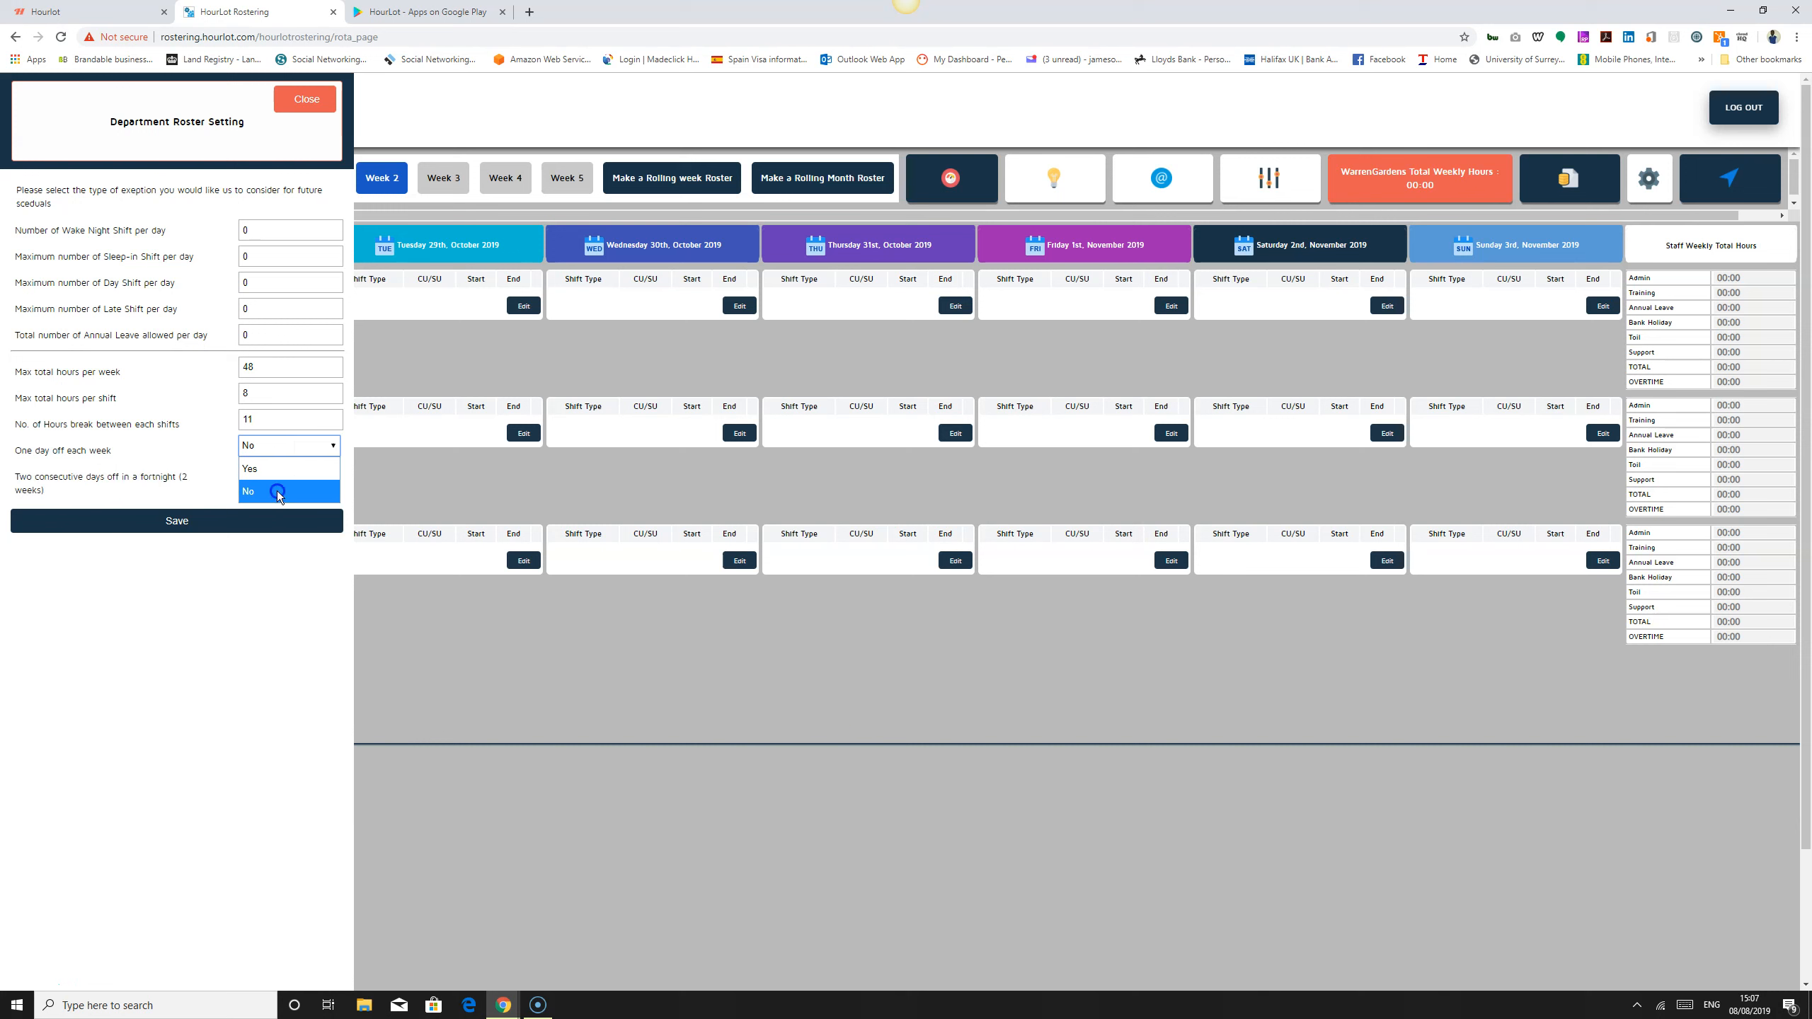
left_click(279, 486)
- Set one day off each week to Yes, and save and close the department roster settings
left_click(254, 445)
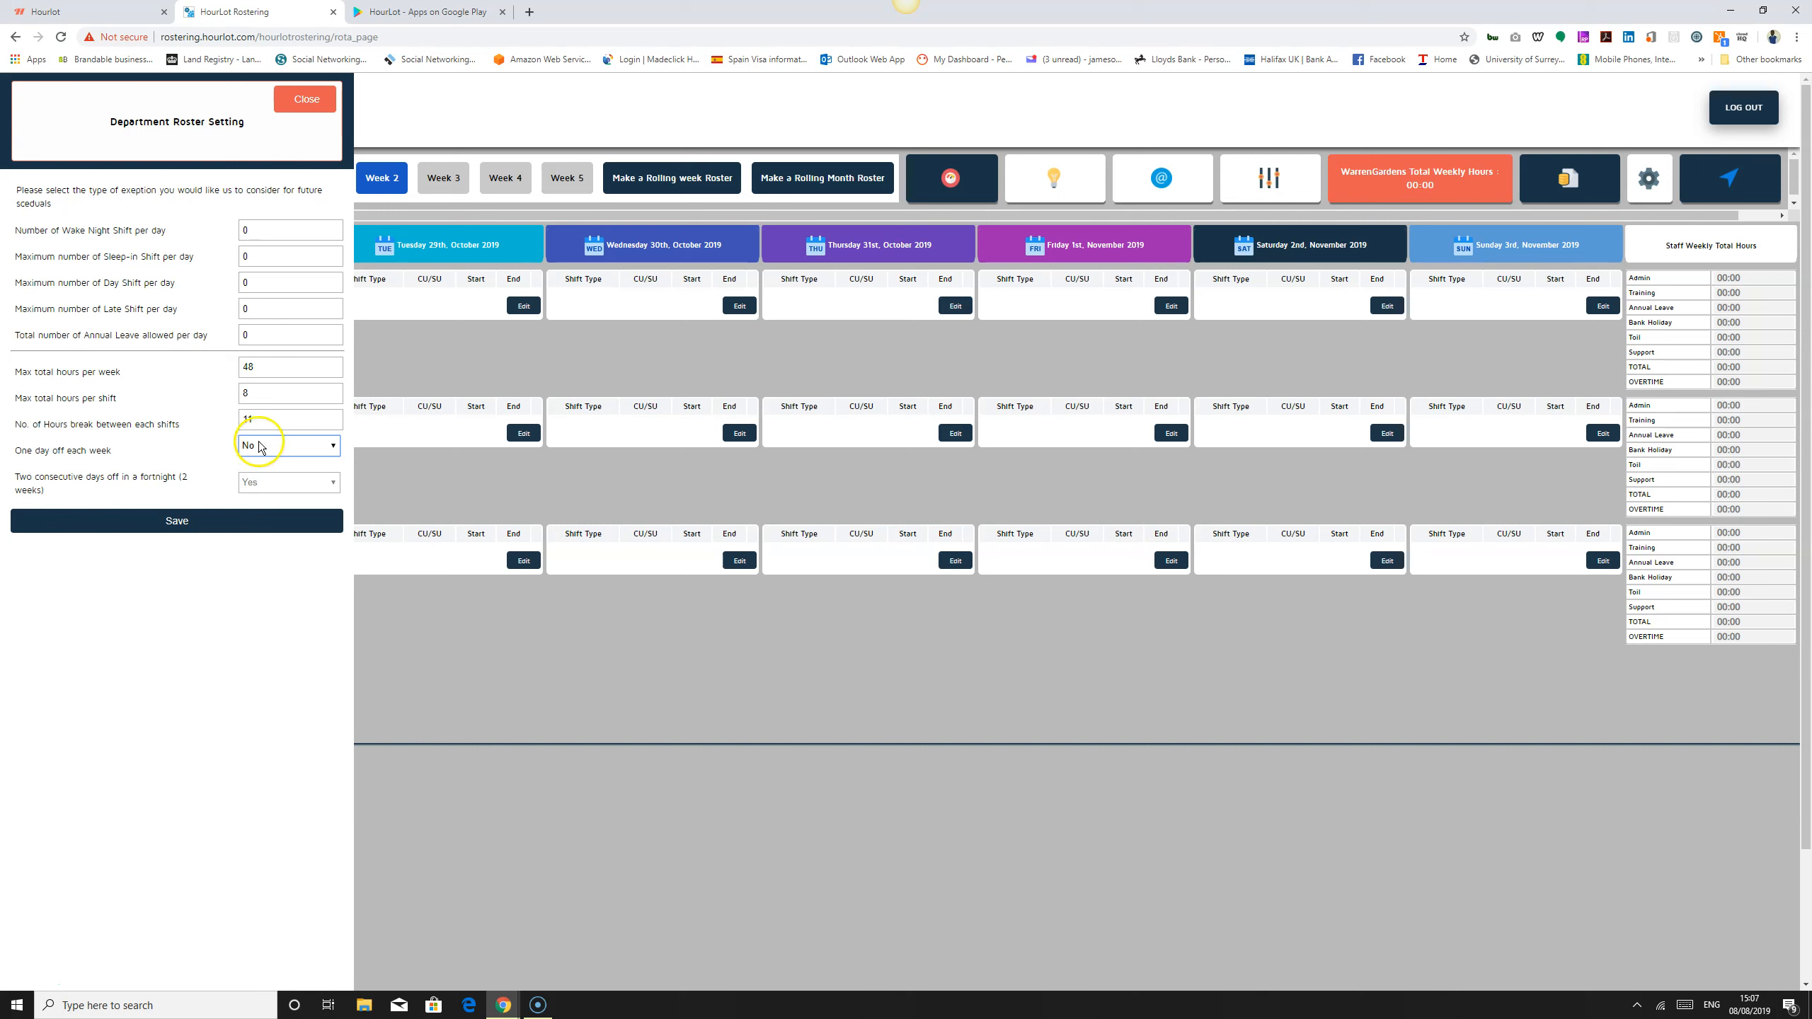
left_click(253, 468)
left_click(183, 526)
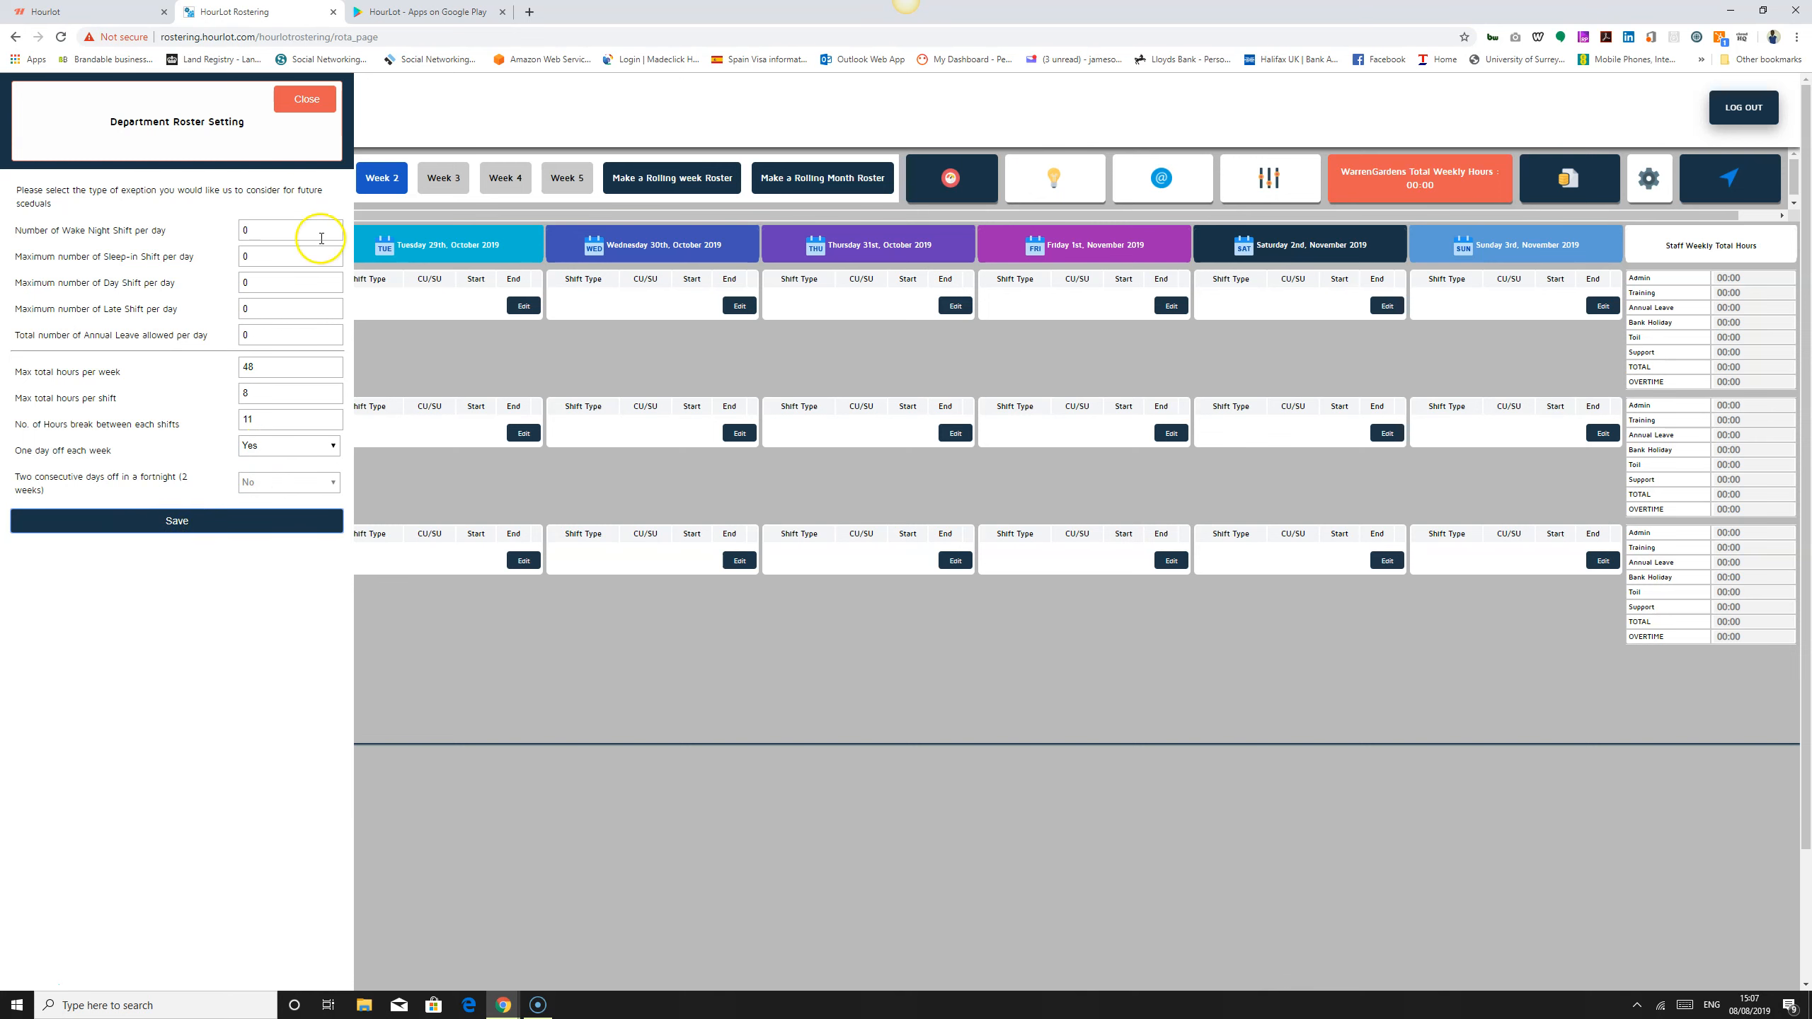
left_click(306, 101)
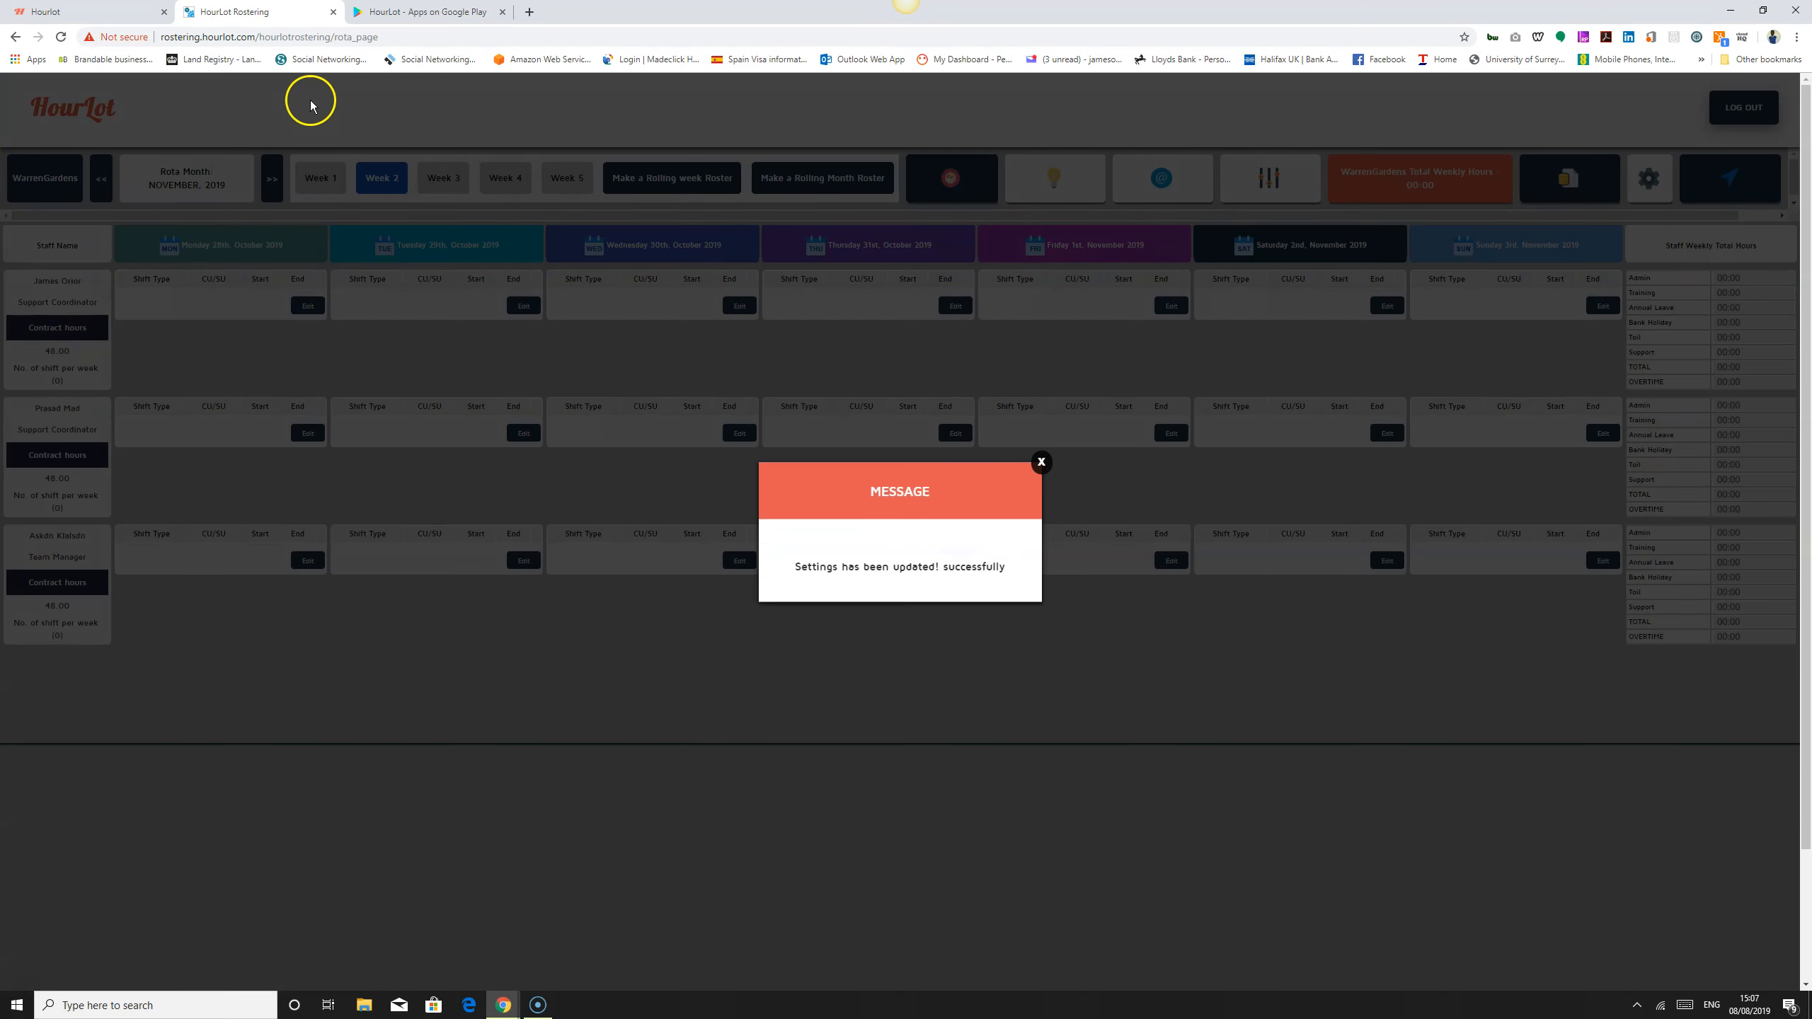
left_click(1041, 462)
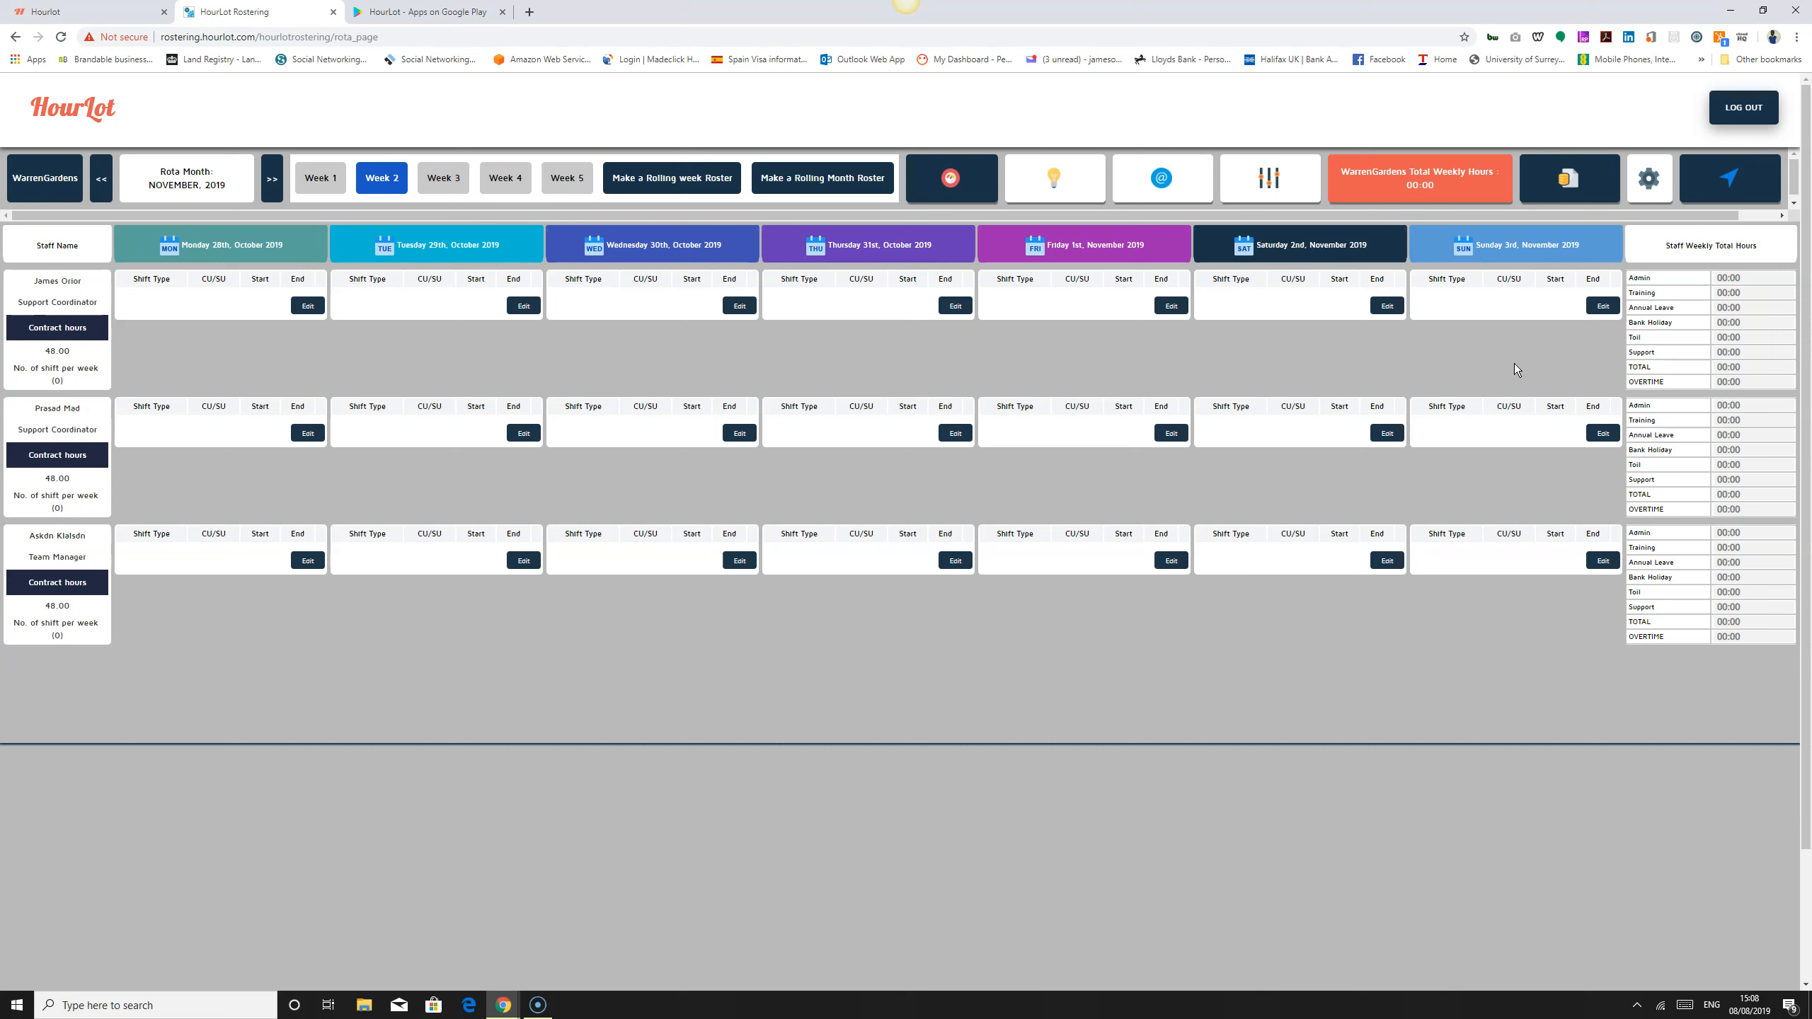
- Review the saved department roster settings and close them
left_click(1647, 177)
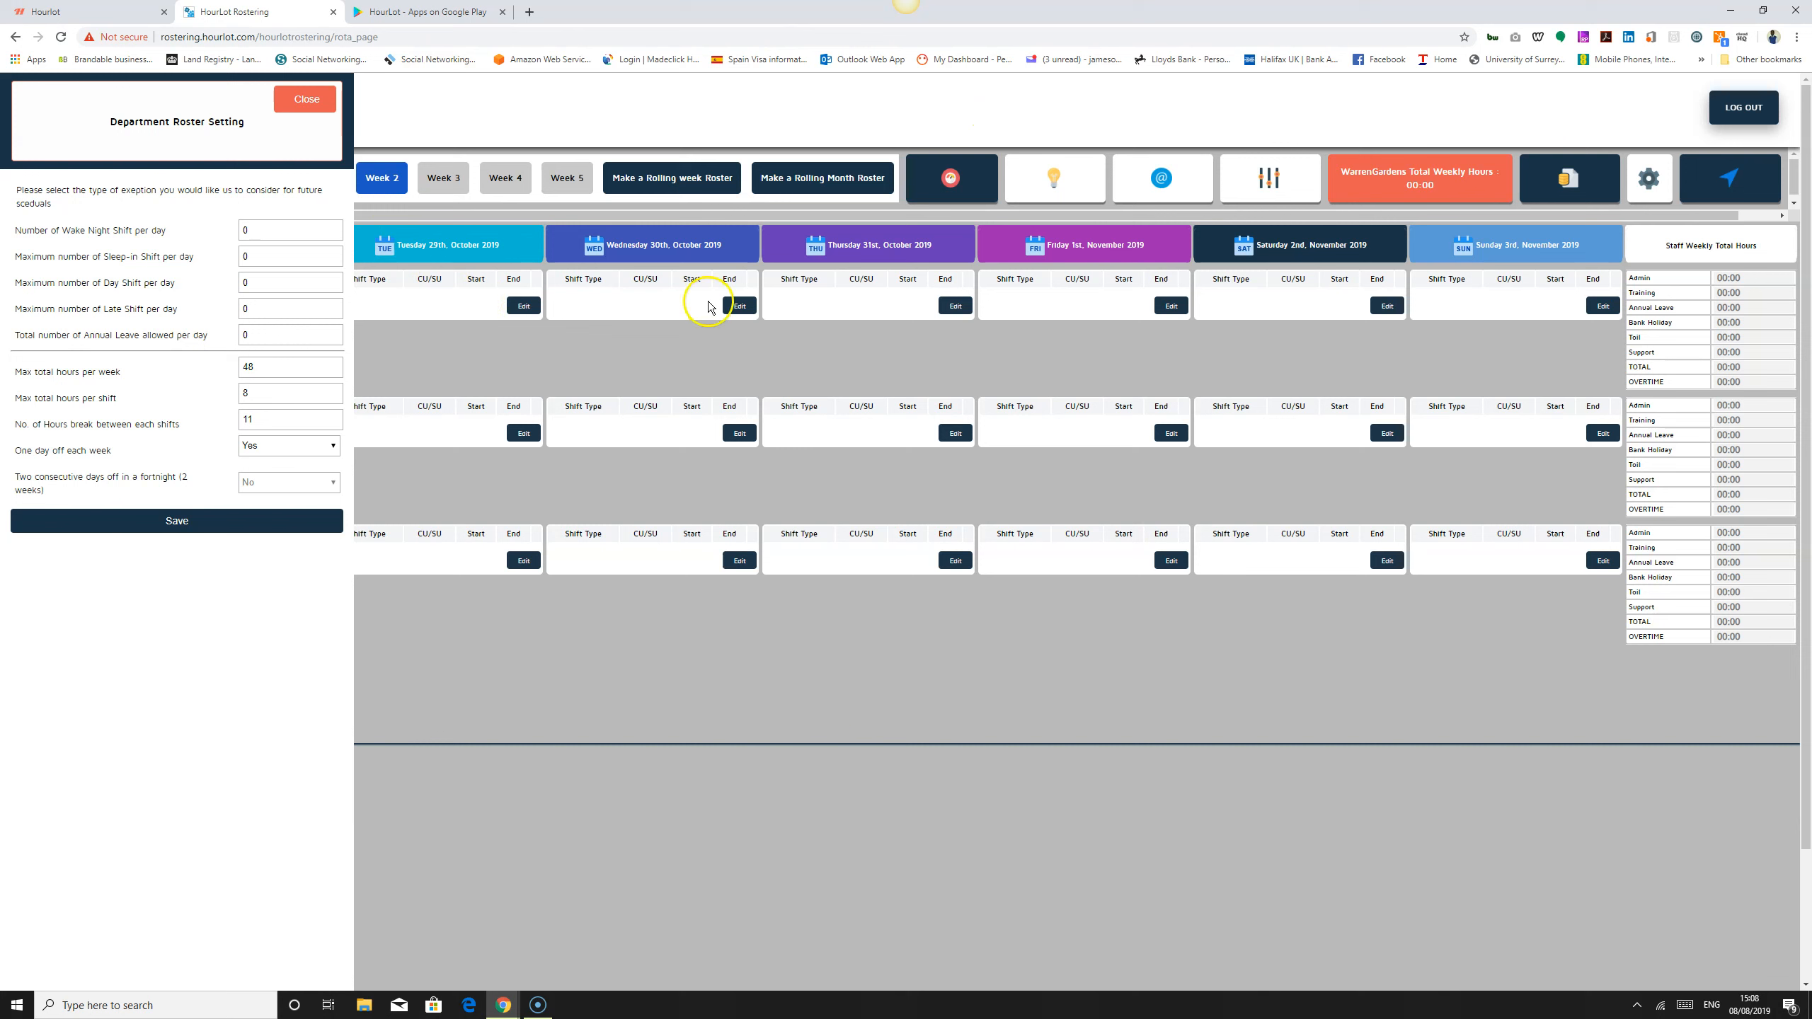
left_click(307, 101)
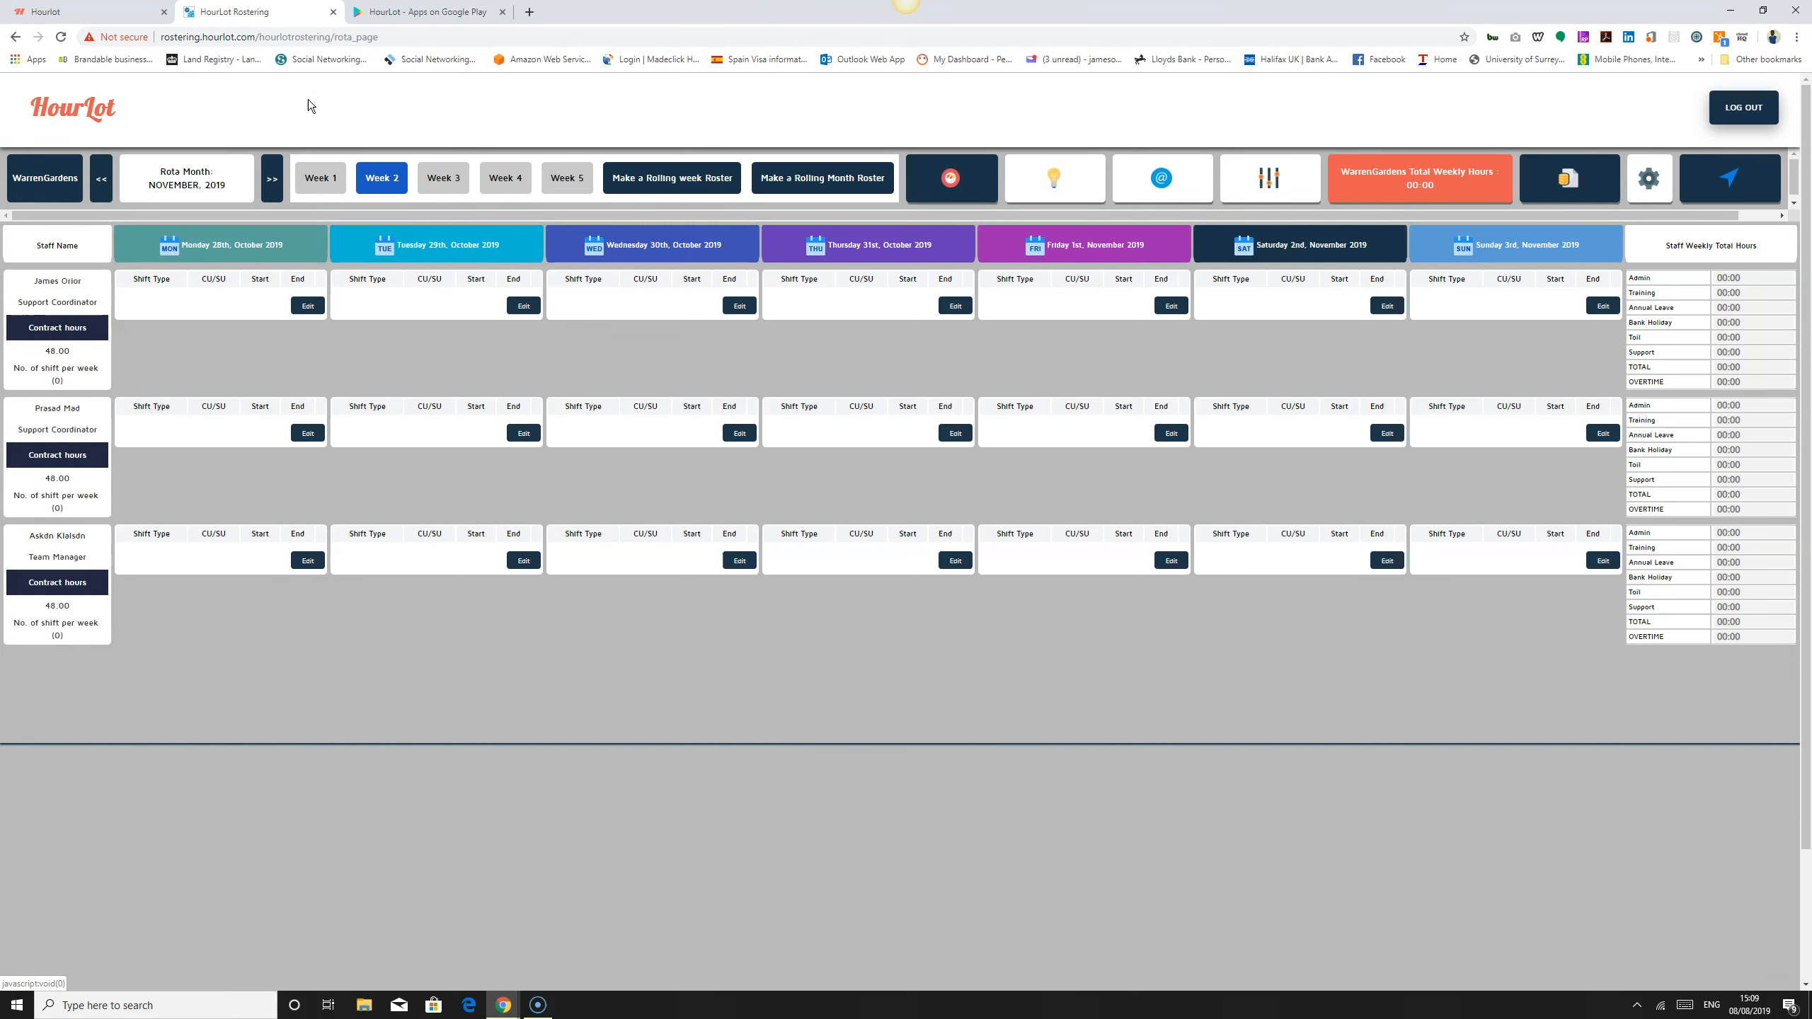